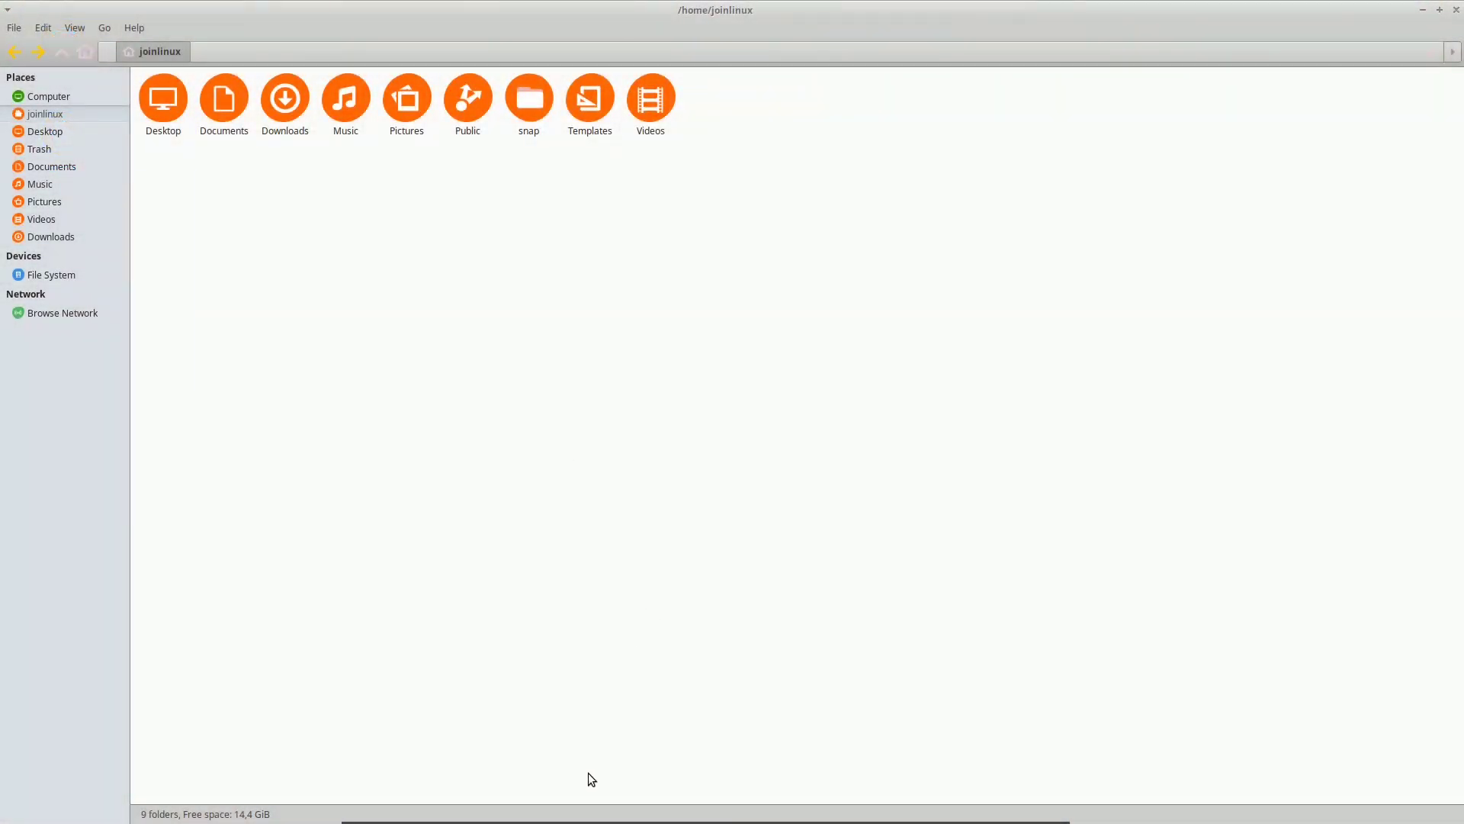
Open and close the Settings Manager, then bring up the Whisker Menu's Games category.
mouse_move(543, 814)
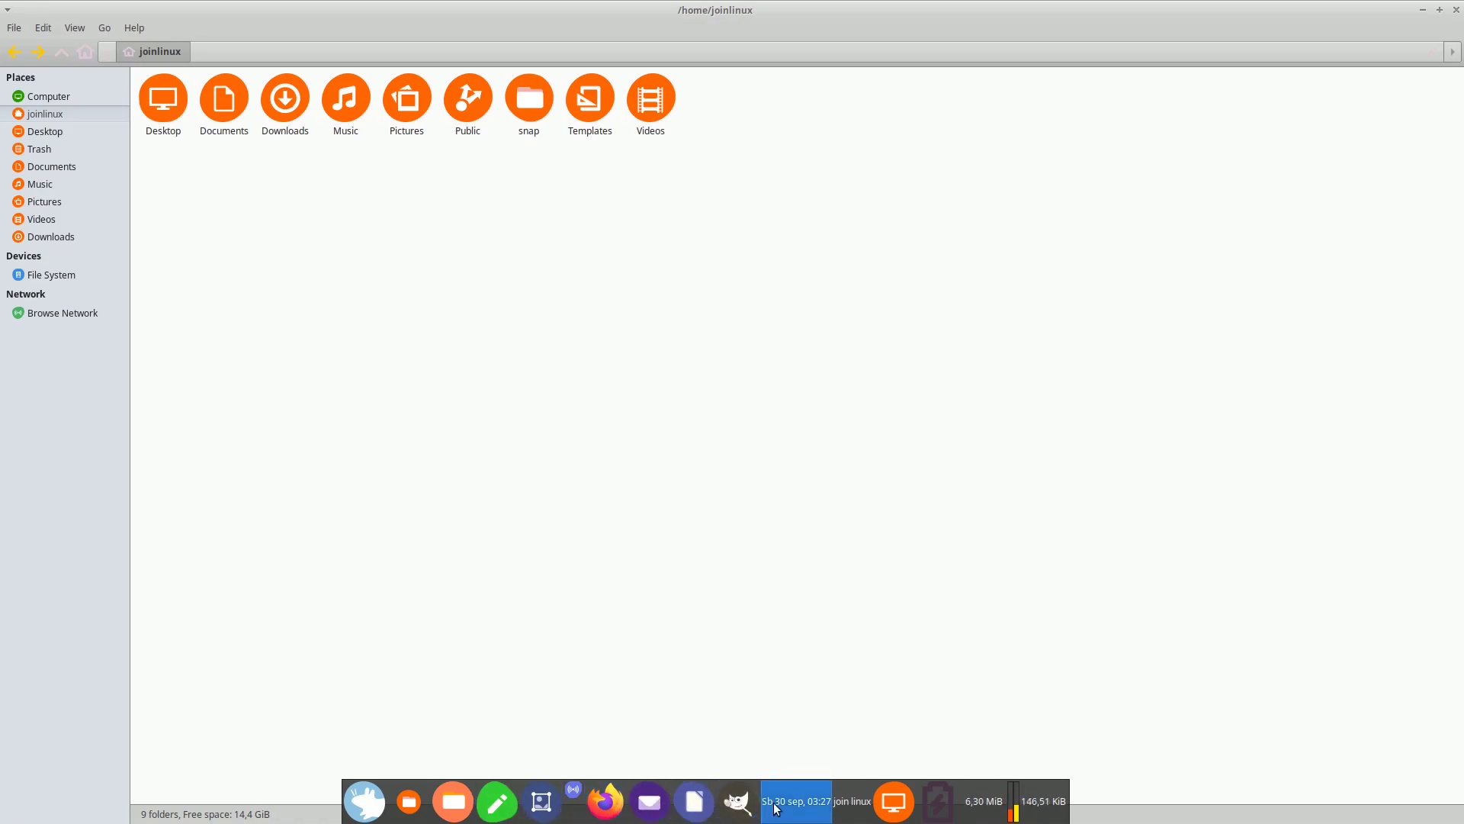
left_click(956, 810)
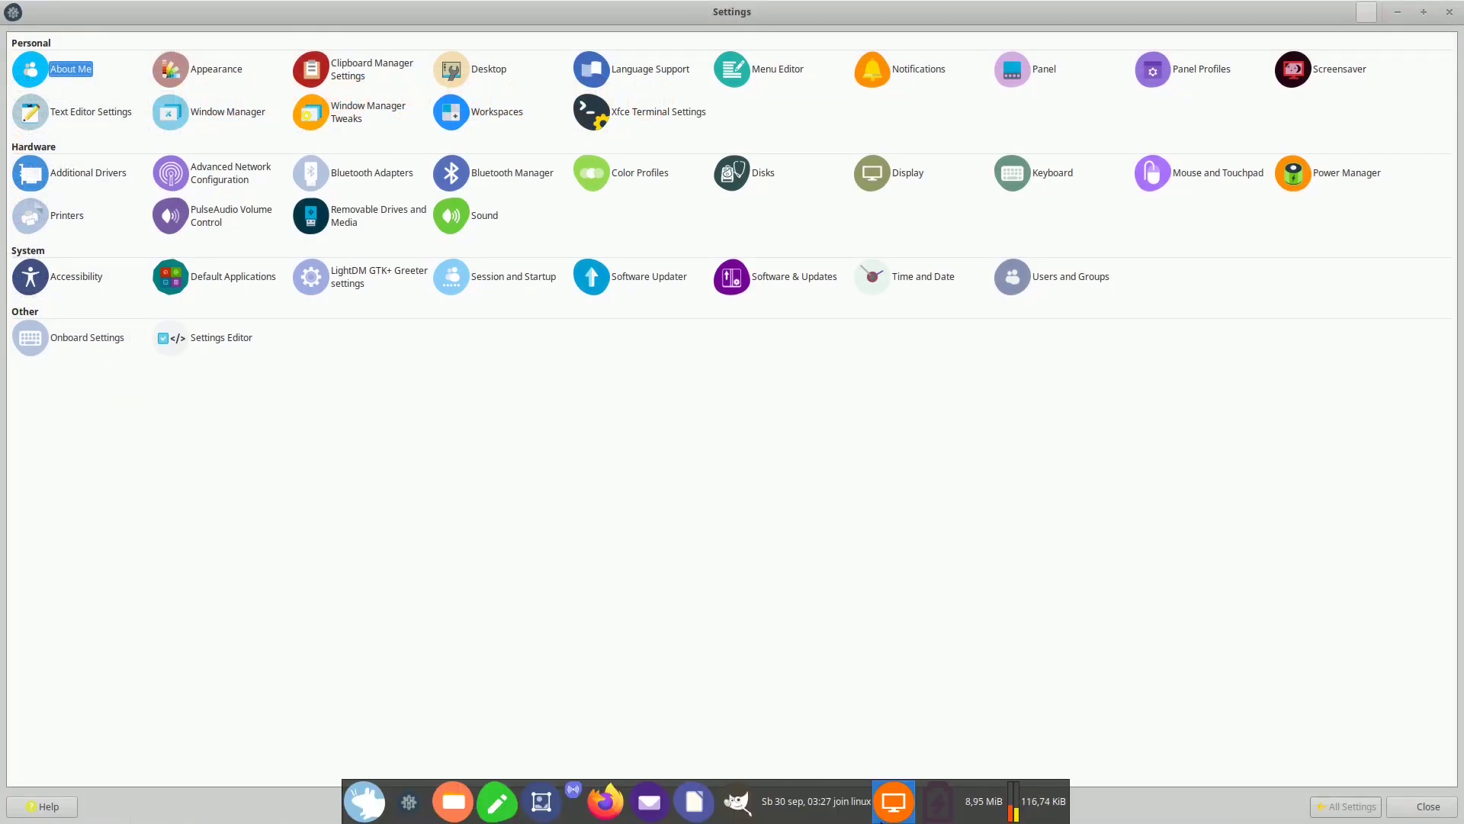
left_click(893, 802)
key("super")
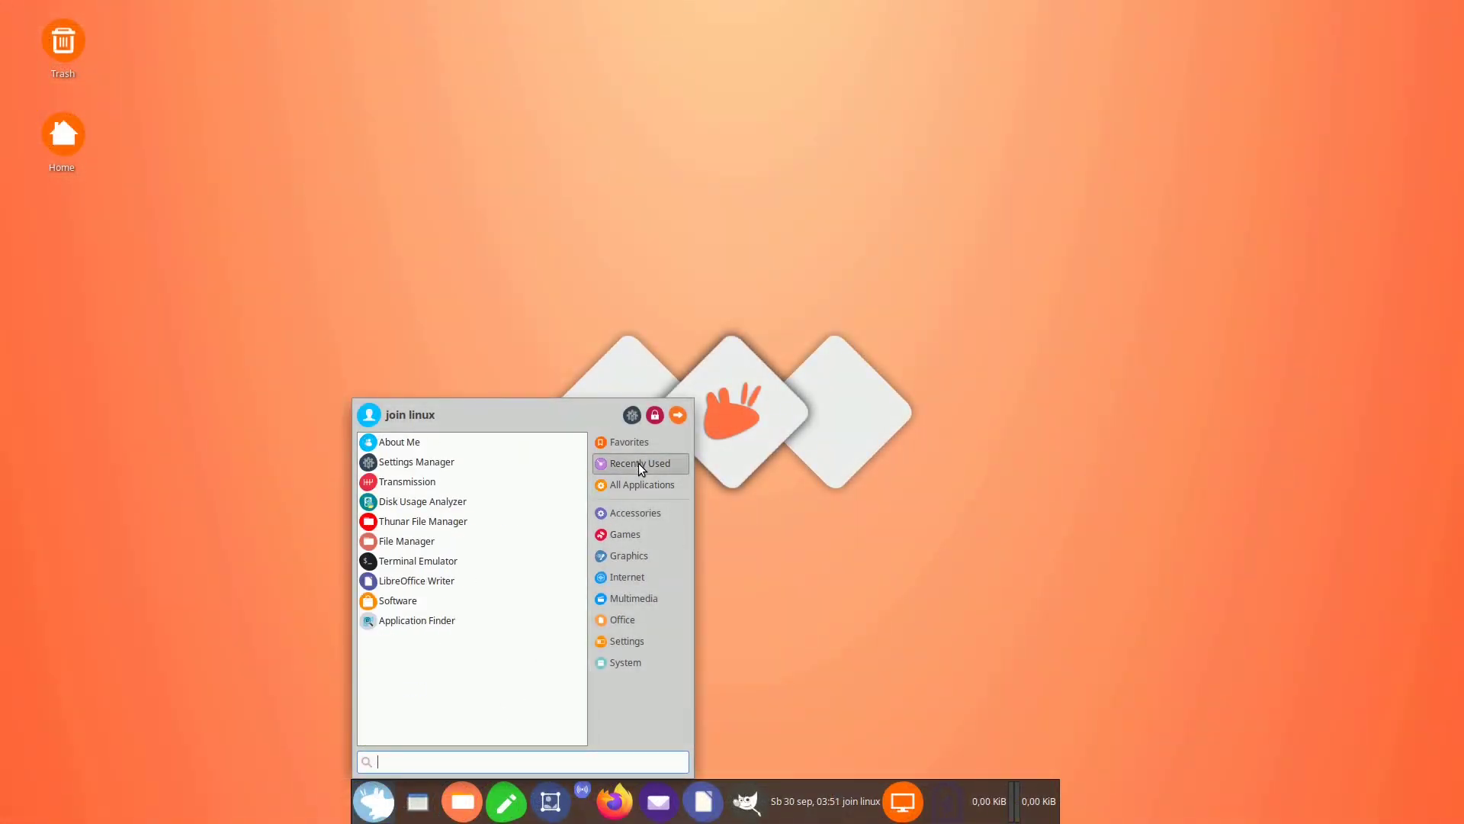
mouse_move(642, 512)
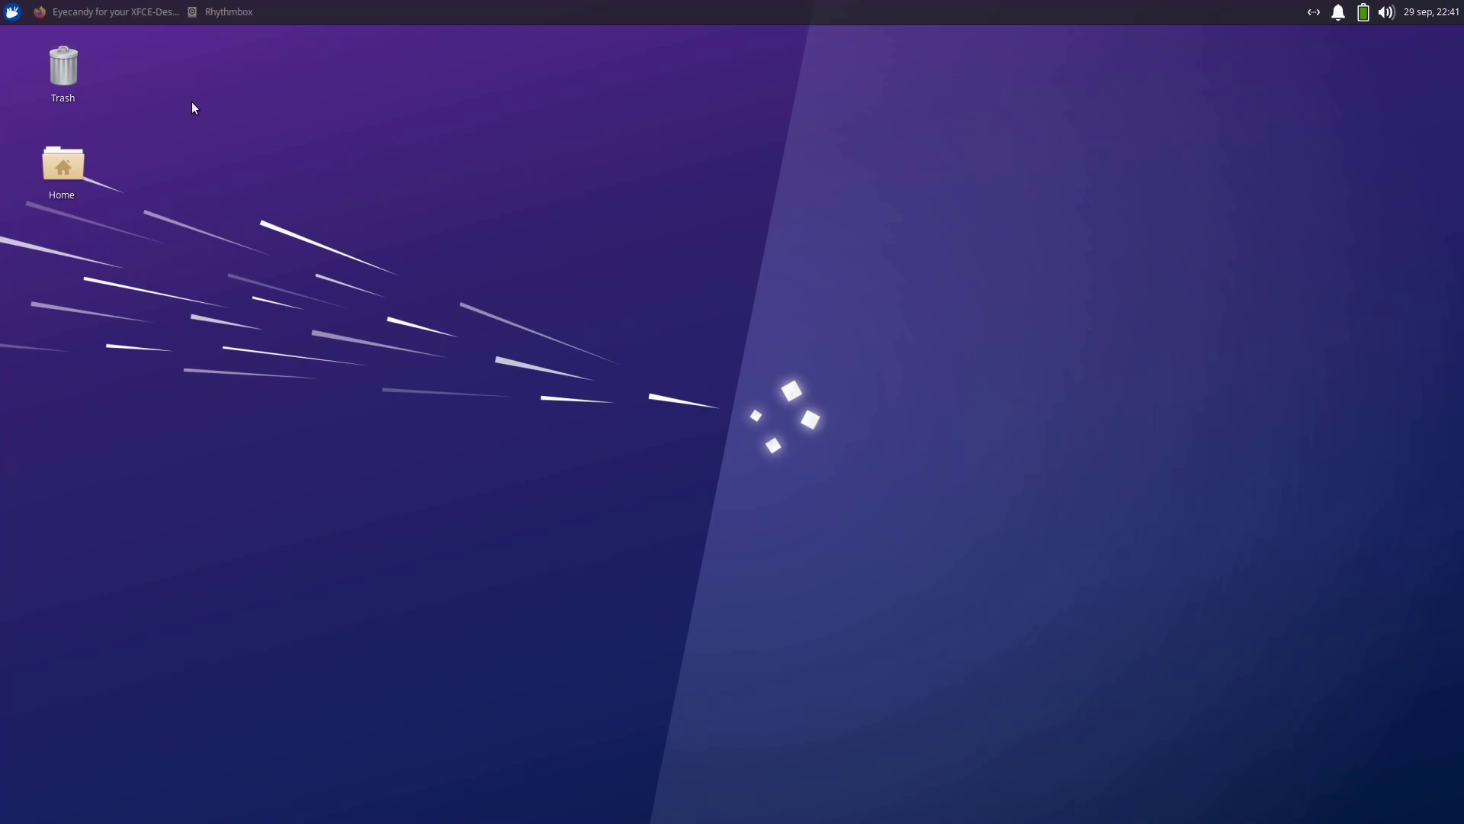
Open and close the top panel's applications menu, calendar and volume popups.
left_click(11, 14)
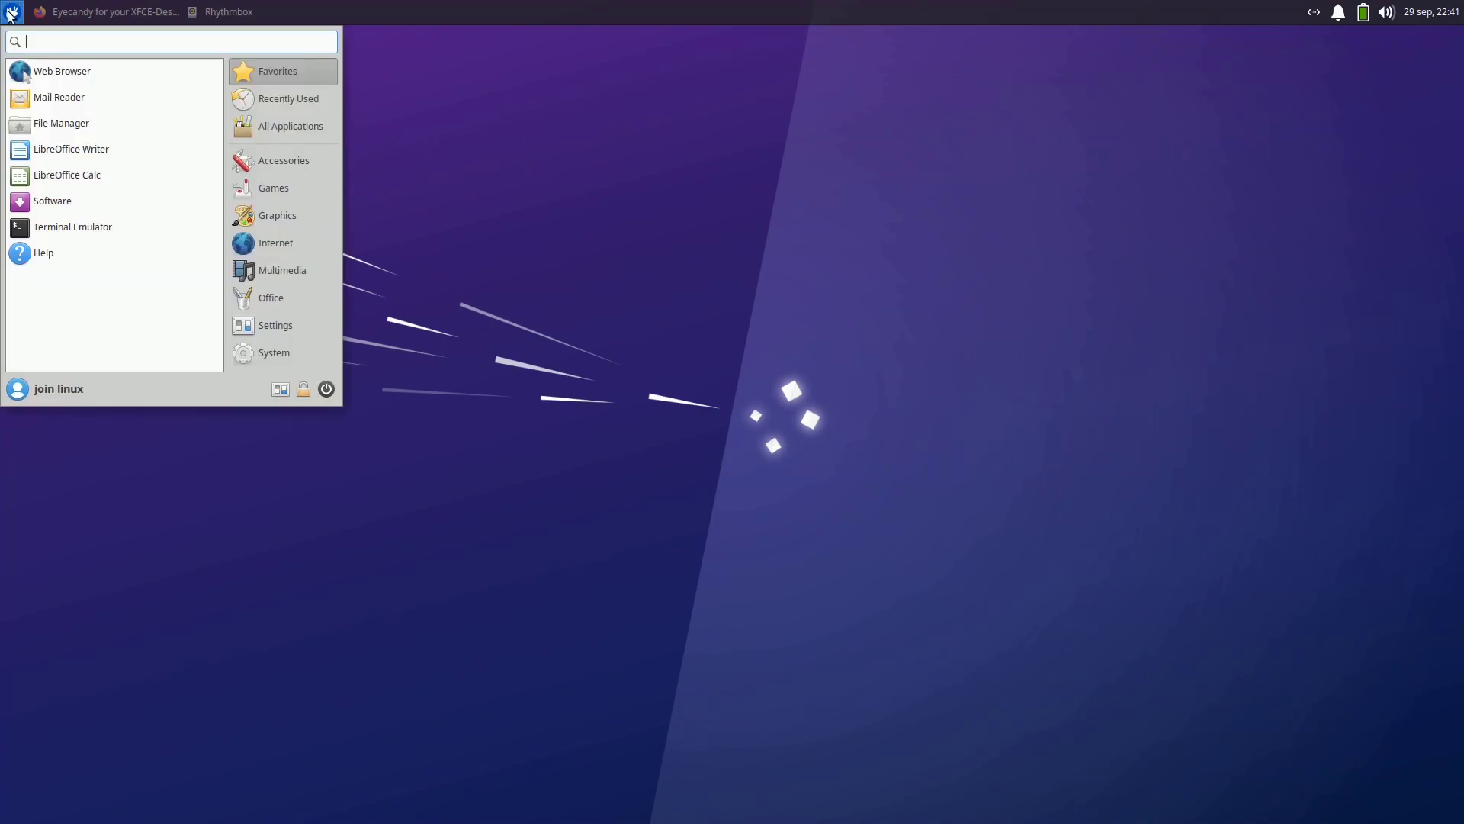
left_click(10, 13)
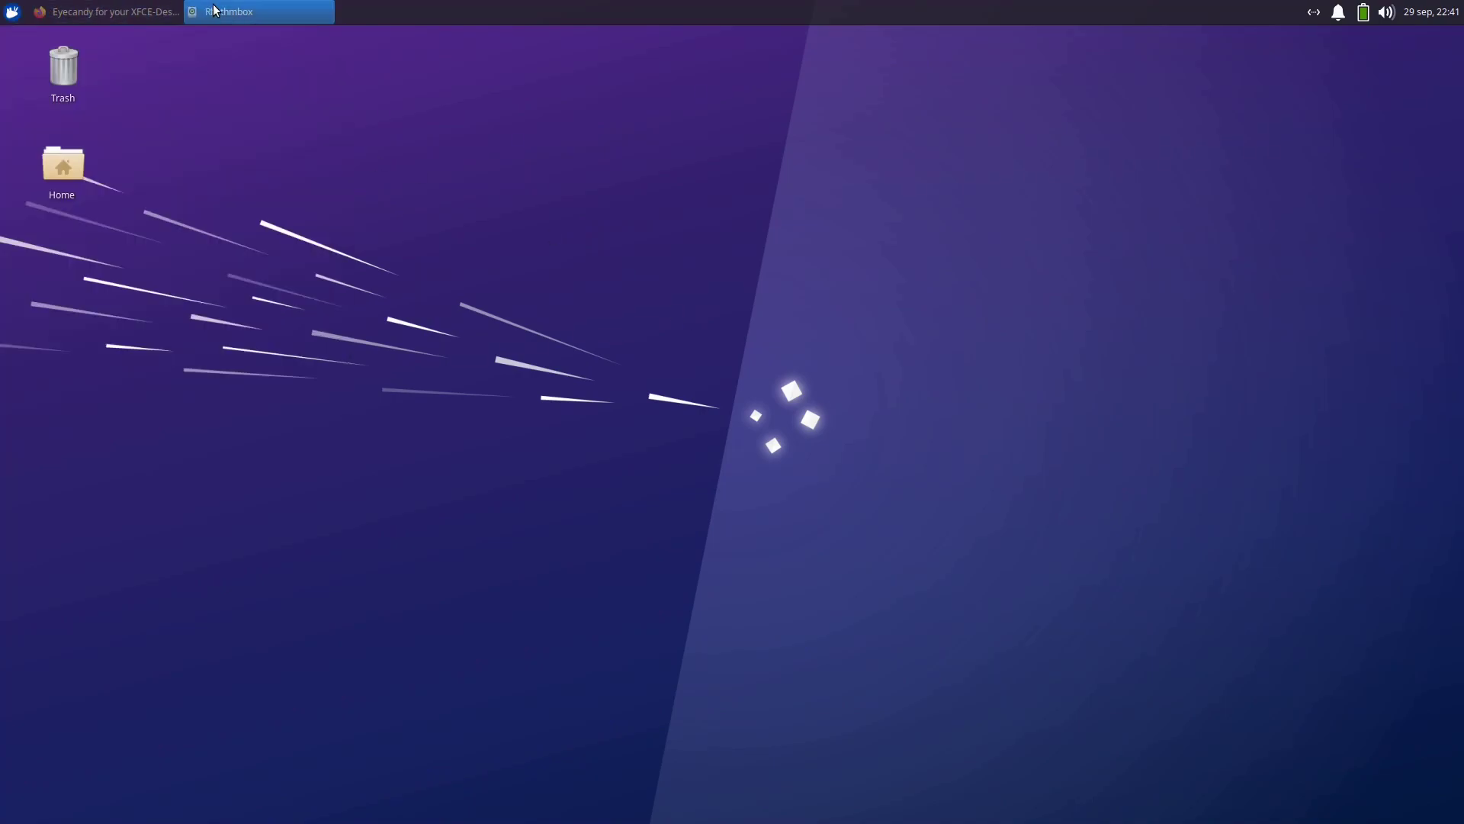
left_click(1428, 17)
left_click(1428, 17)
left_click(1388, 13)
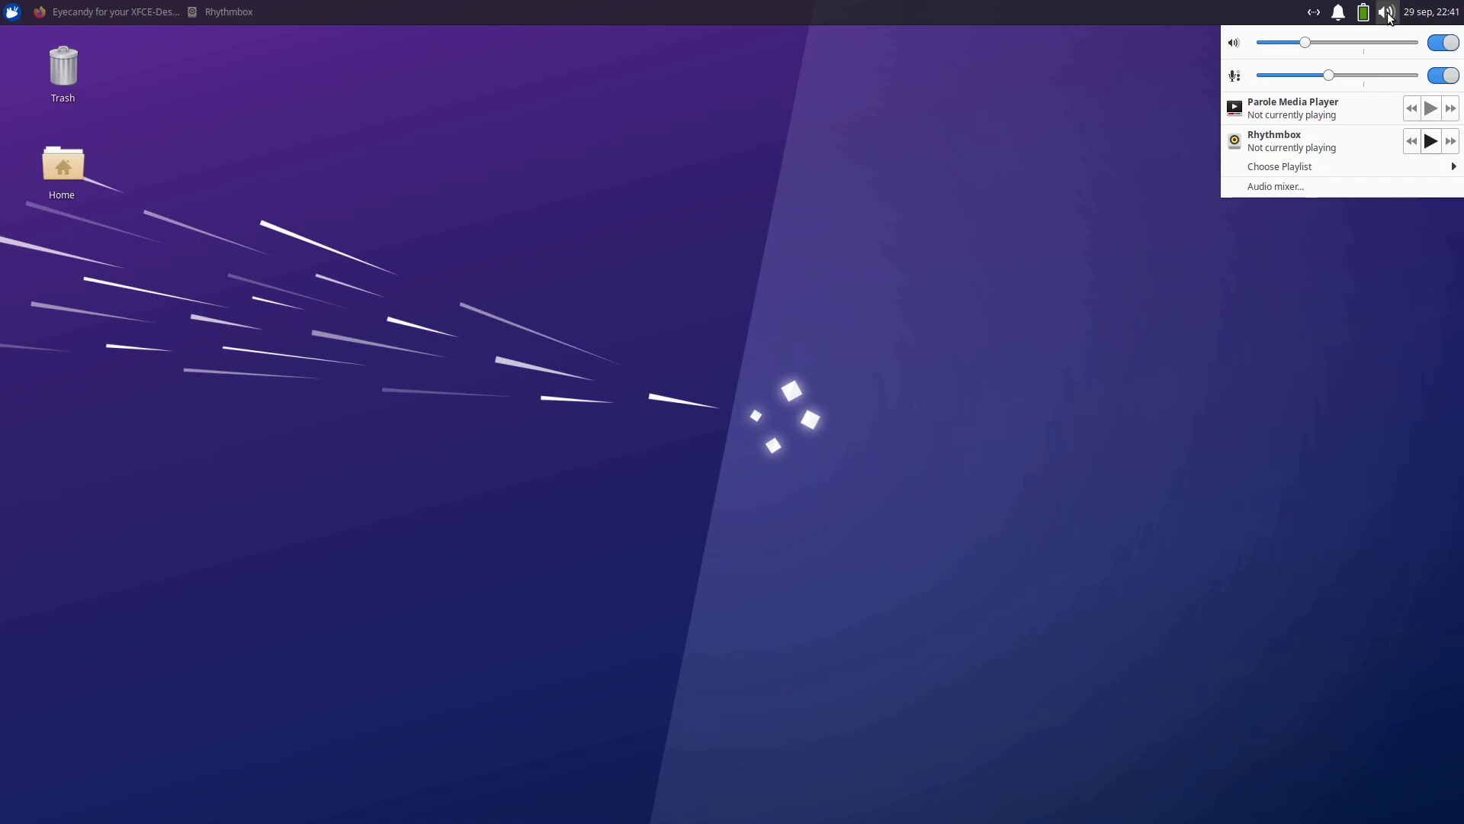
left_click(1366, 13)
Open and close the power manager, notifications and network popups.
left_click(1369, 16)
left_click(1369, 15)
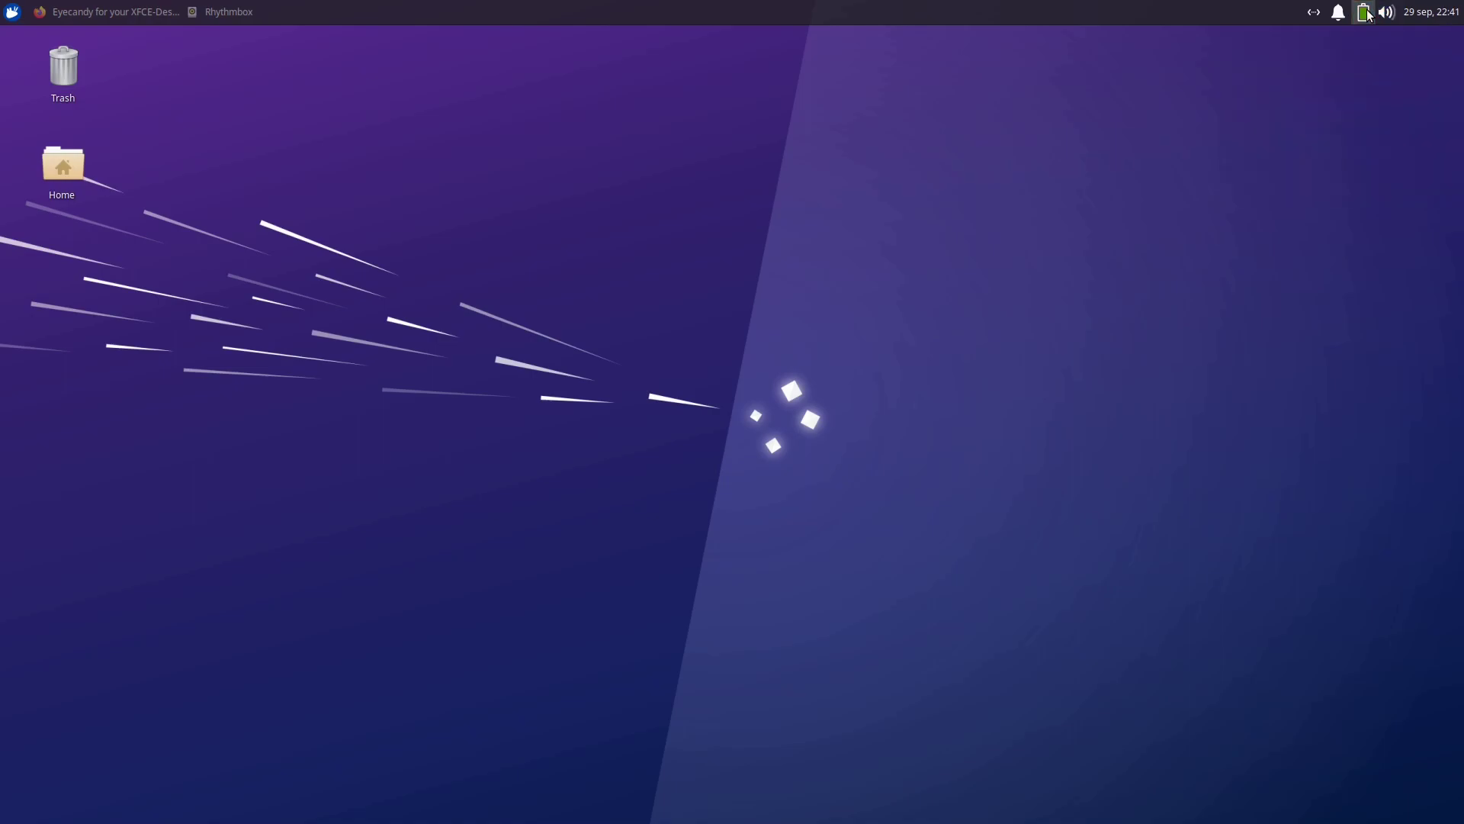
left_click(1339, 15)
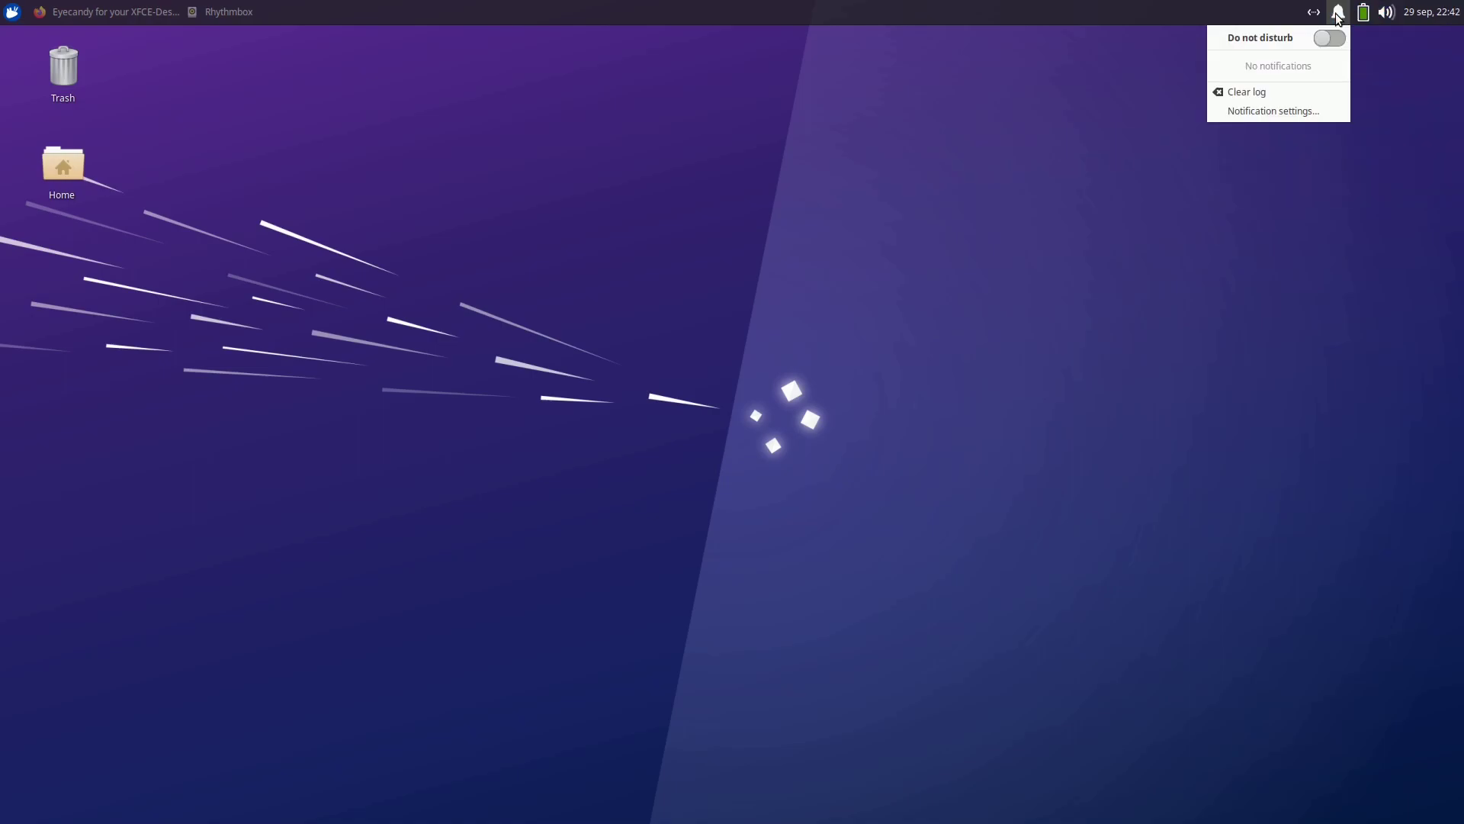
left_click(1315, 13)
left_click(1315, 14)
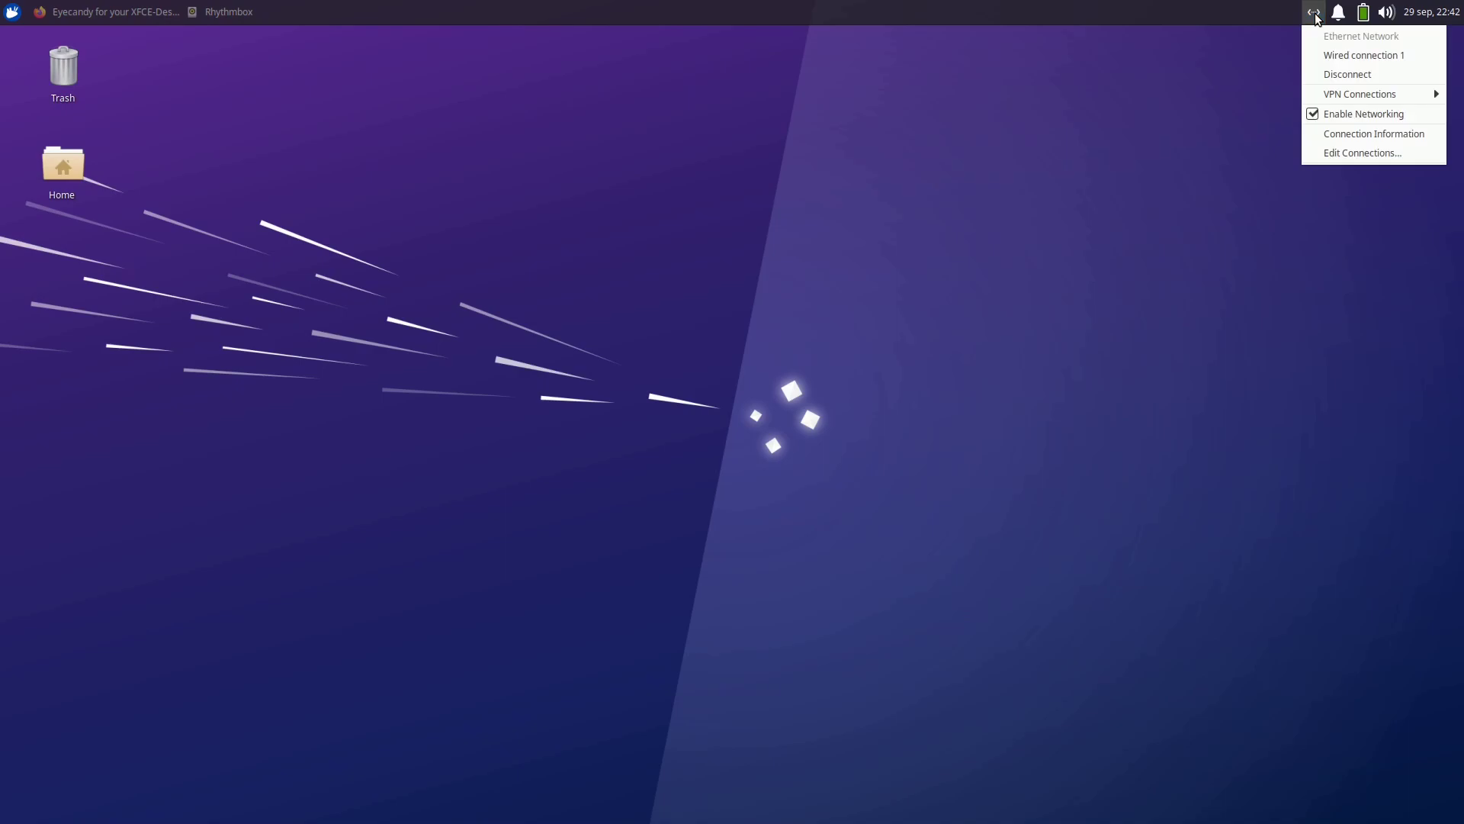
left_click(1315, 14)
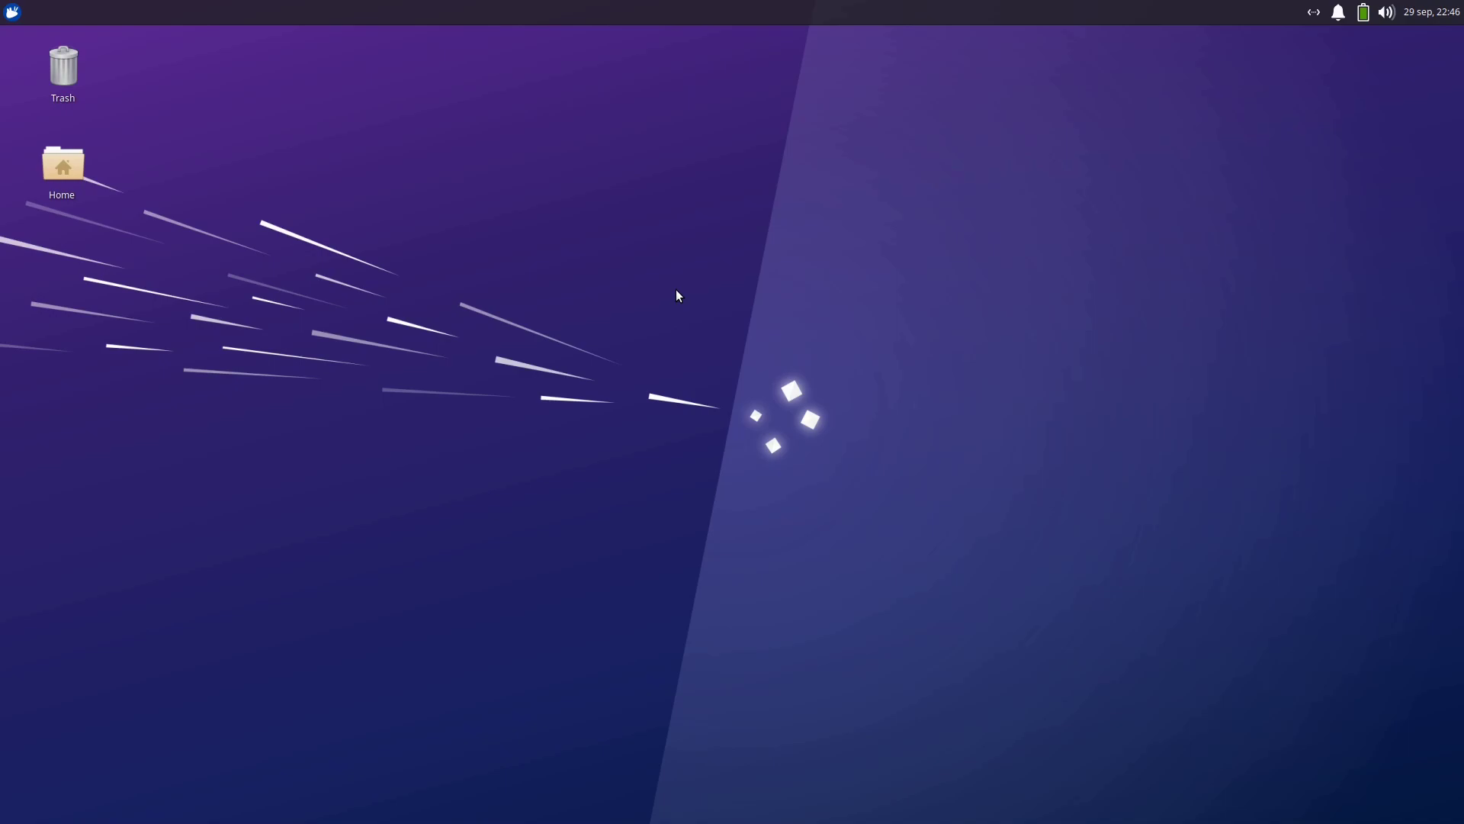
Create a new empty panel from Panel Preferences.
right_click(717, 15)
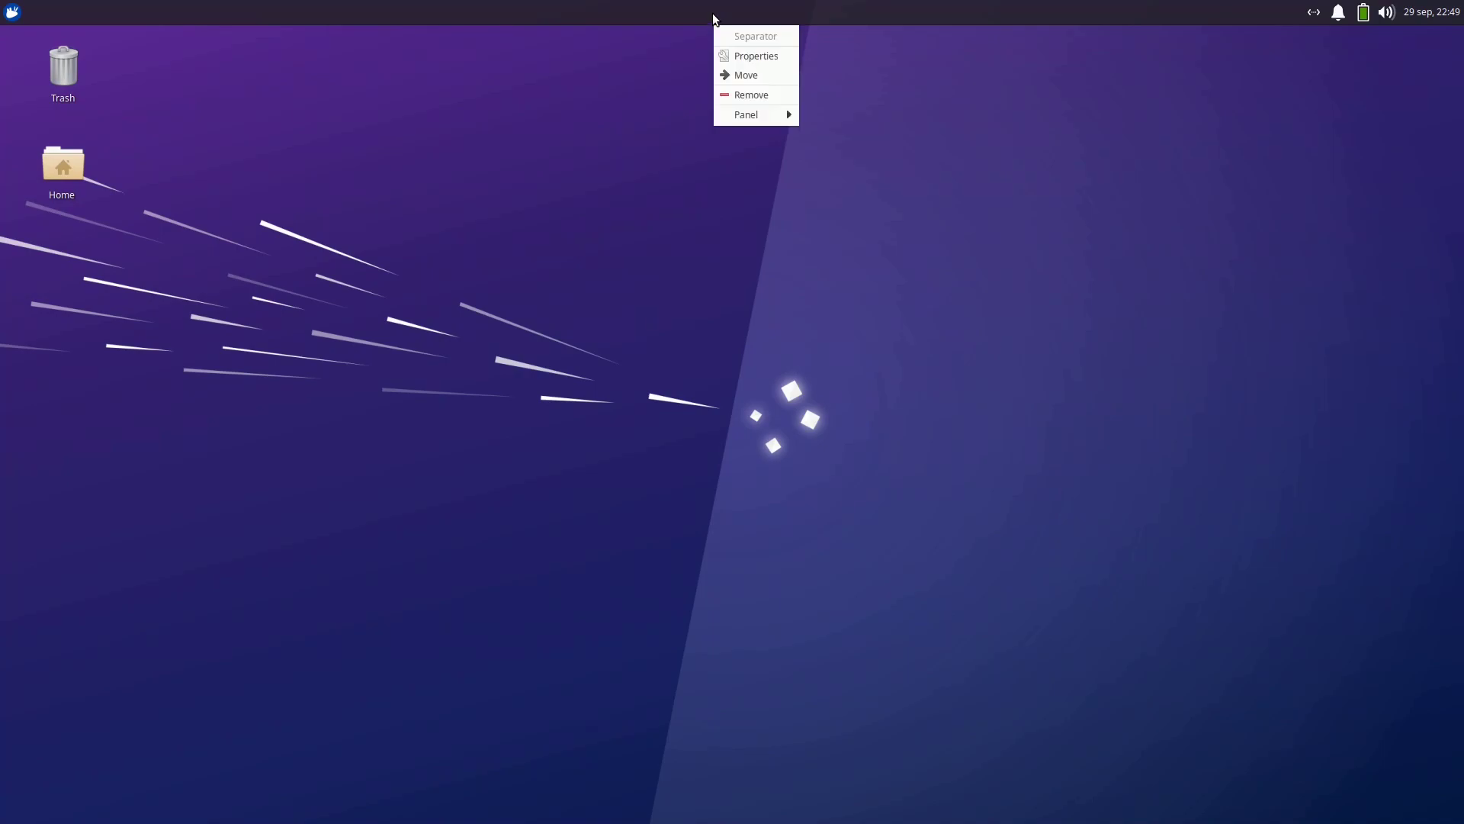
mouse_move(770, 116)
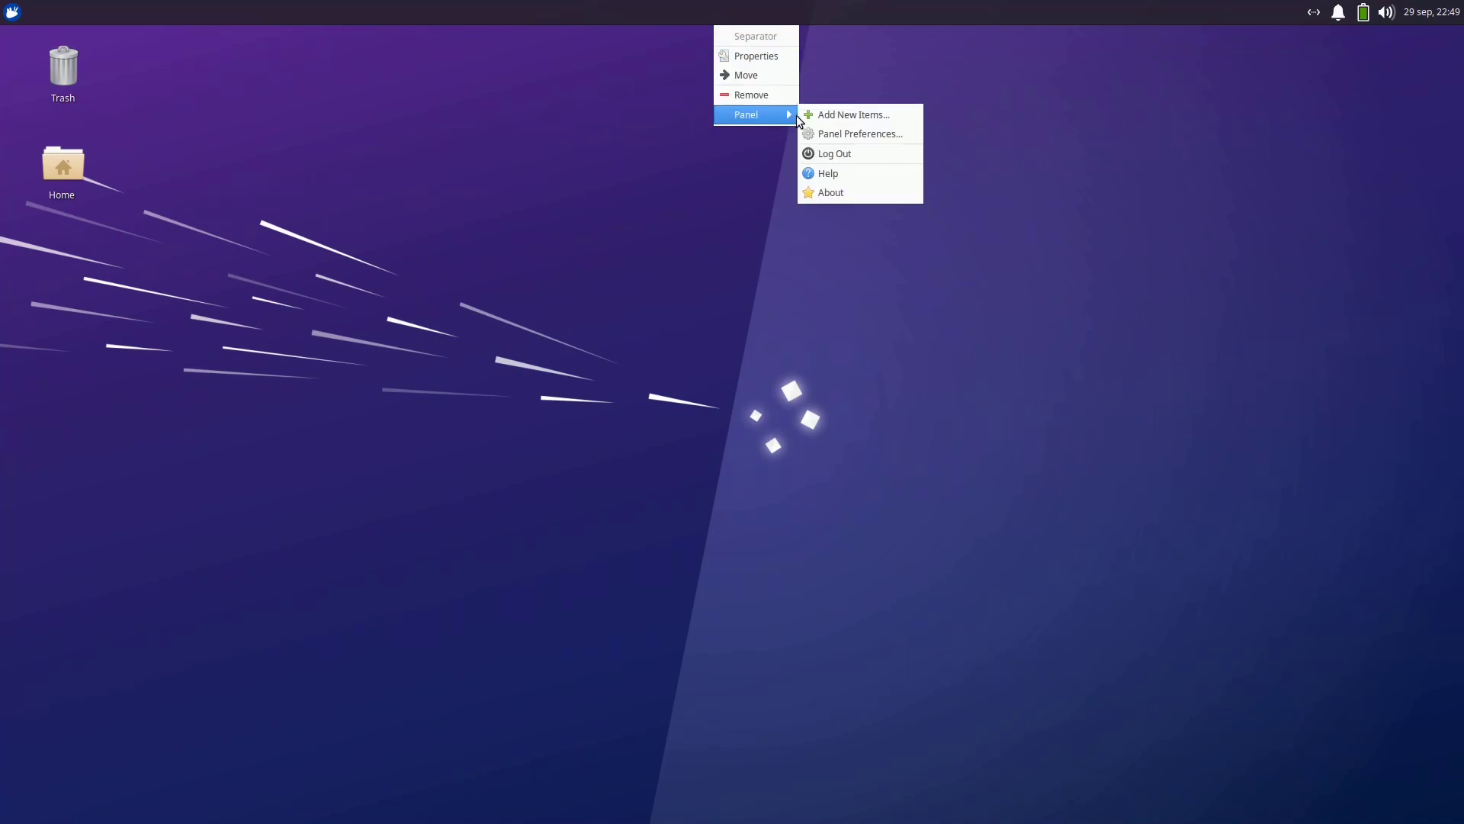
left_click(852, 135)
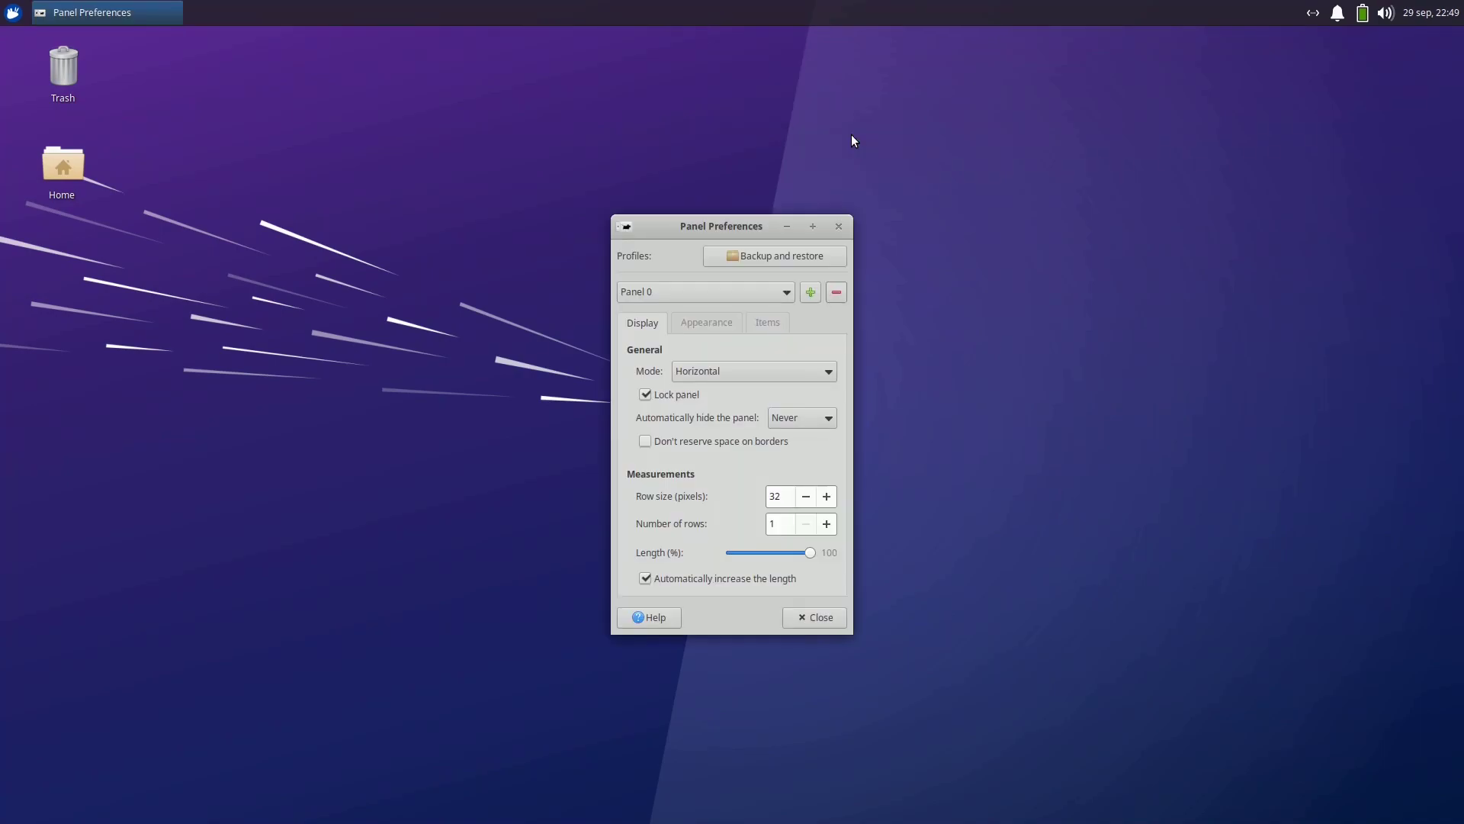
left_click(811, 293)
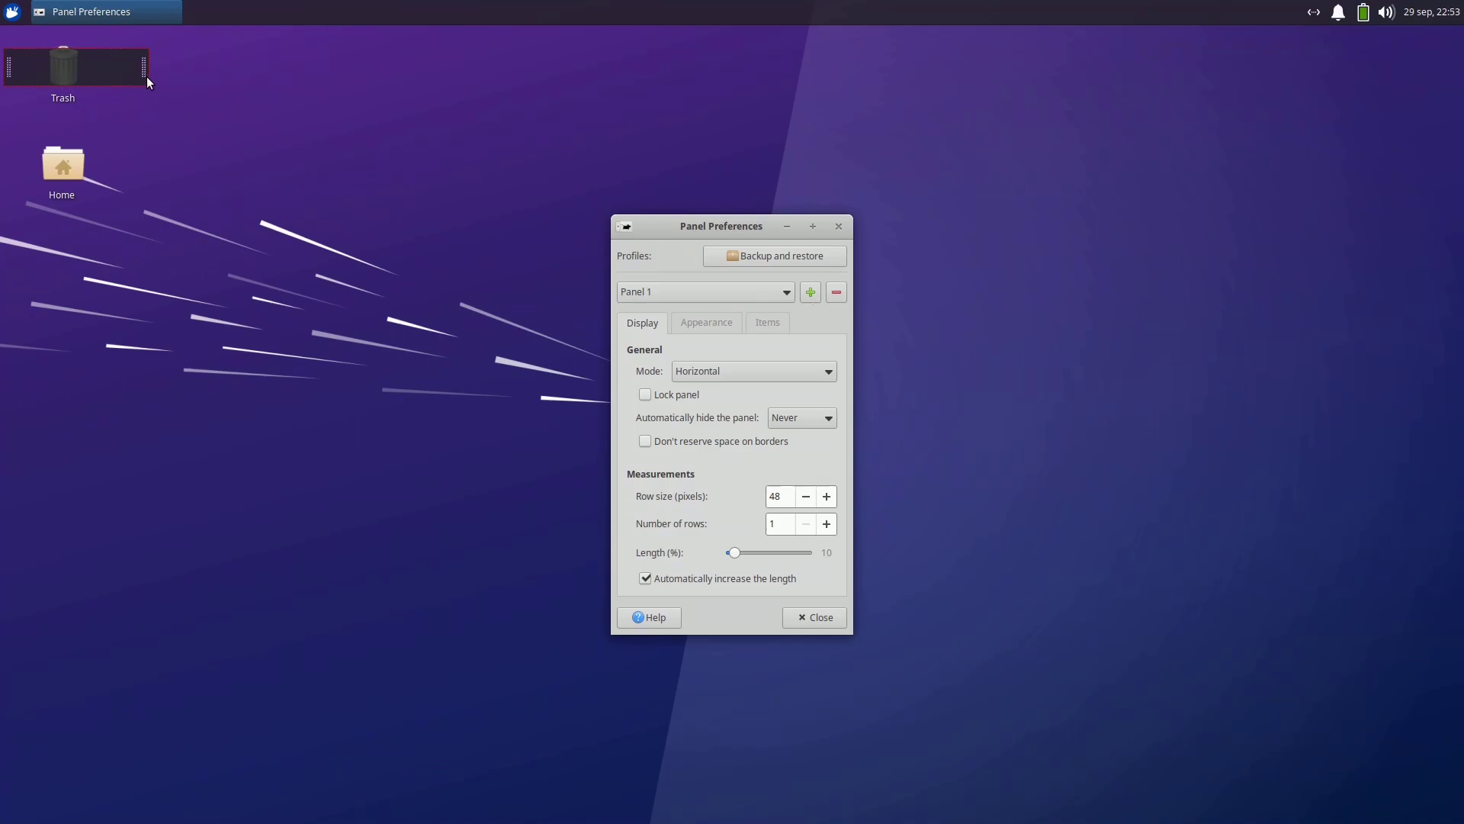
Move Panel 1 to the bottom centre, set autohide to Always and lock it.
left_click_drag(145, 72, 762, 804)
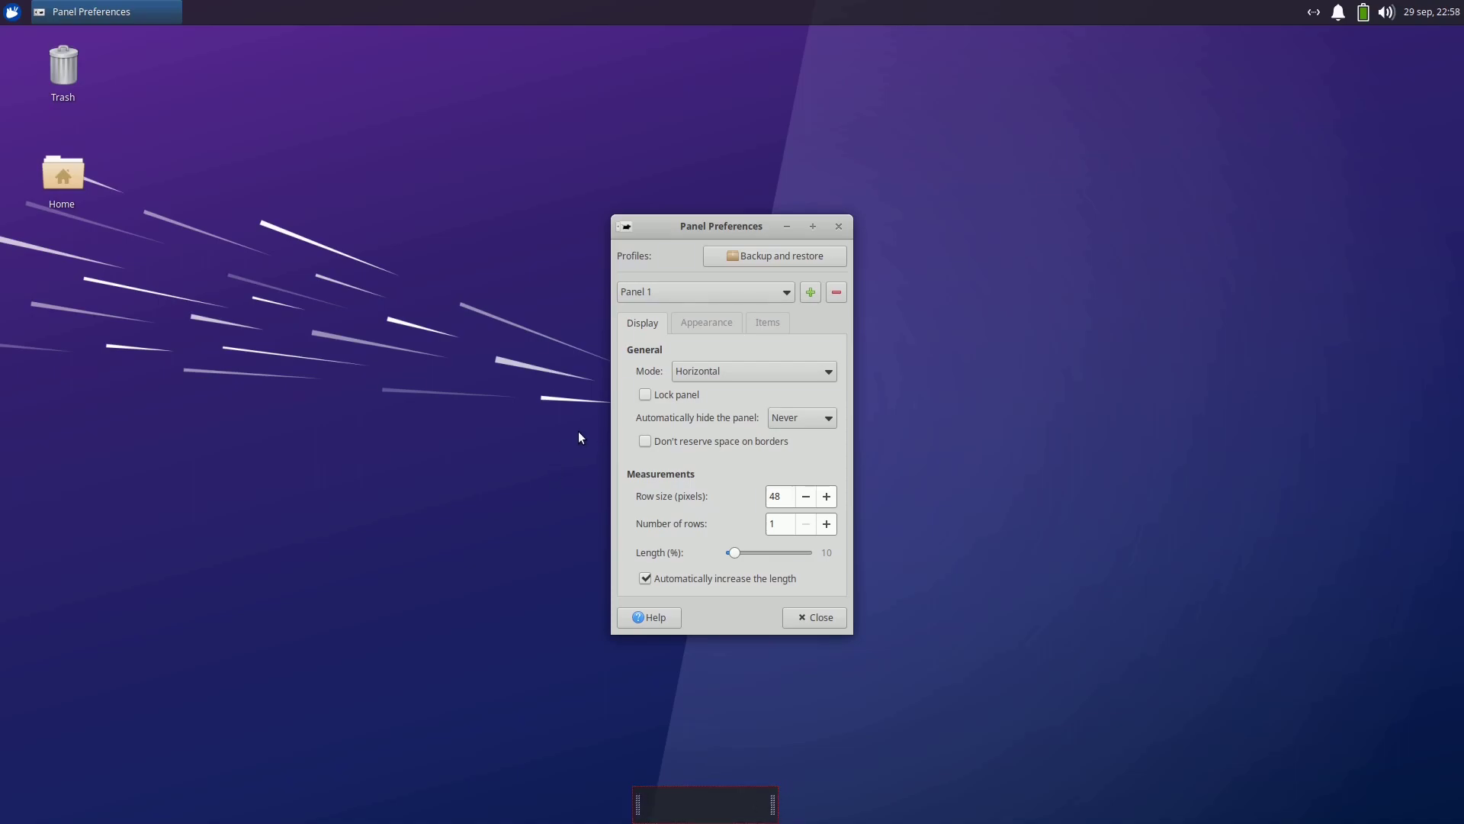
left_click(781, 422)
left_click(801, 468)
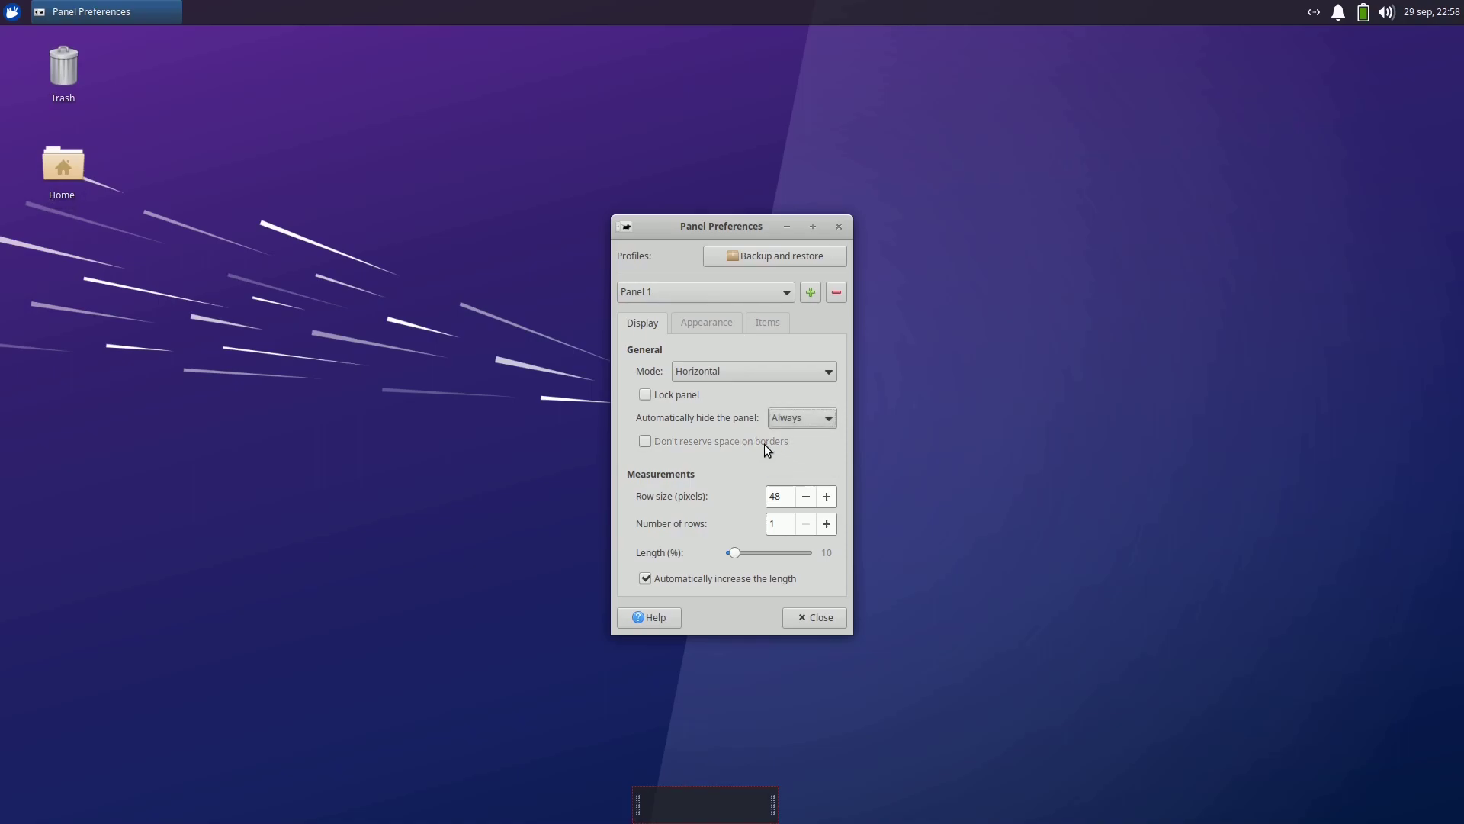
left_click(646, 396)
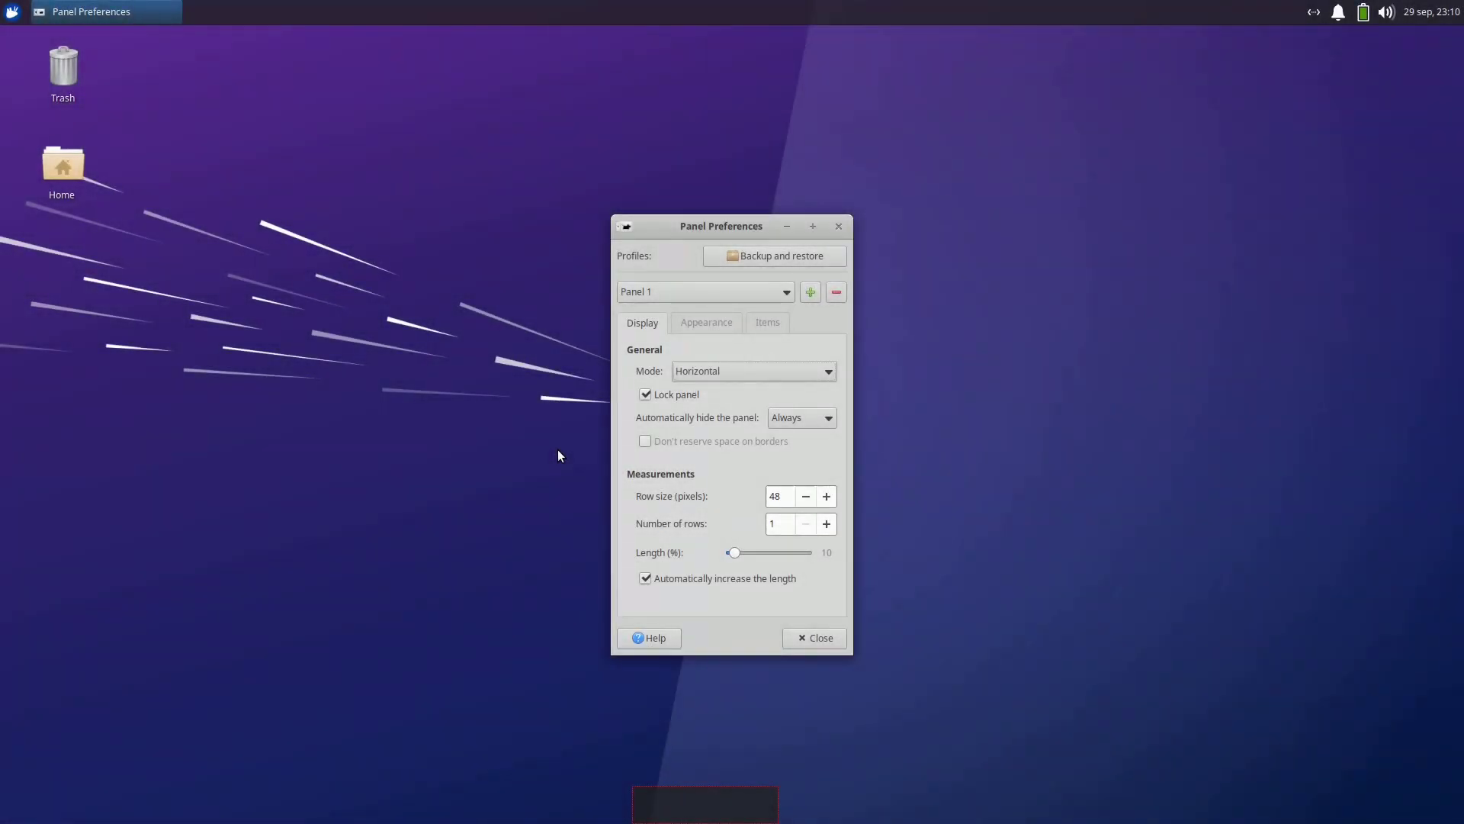
Review Panel 1's appearance: keep system style, automatic icon sizing and the opacity setting.
left_click(717, 323)
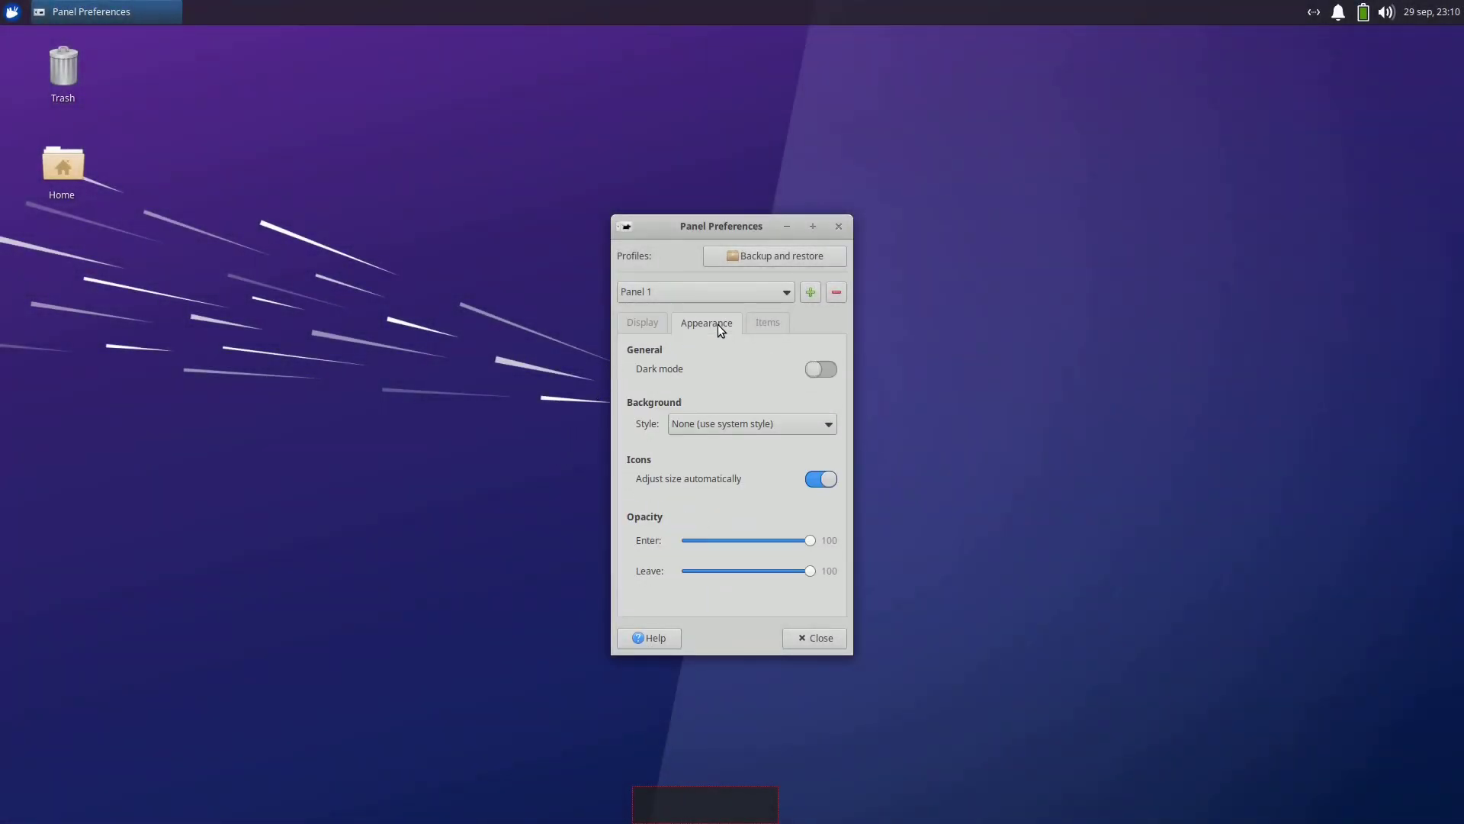
left_click(694, 427)
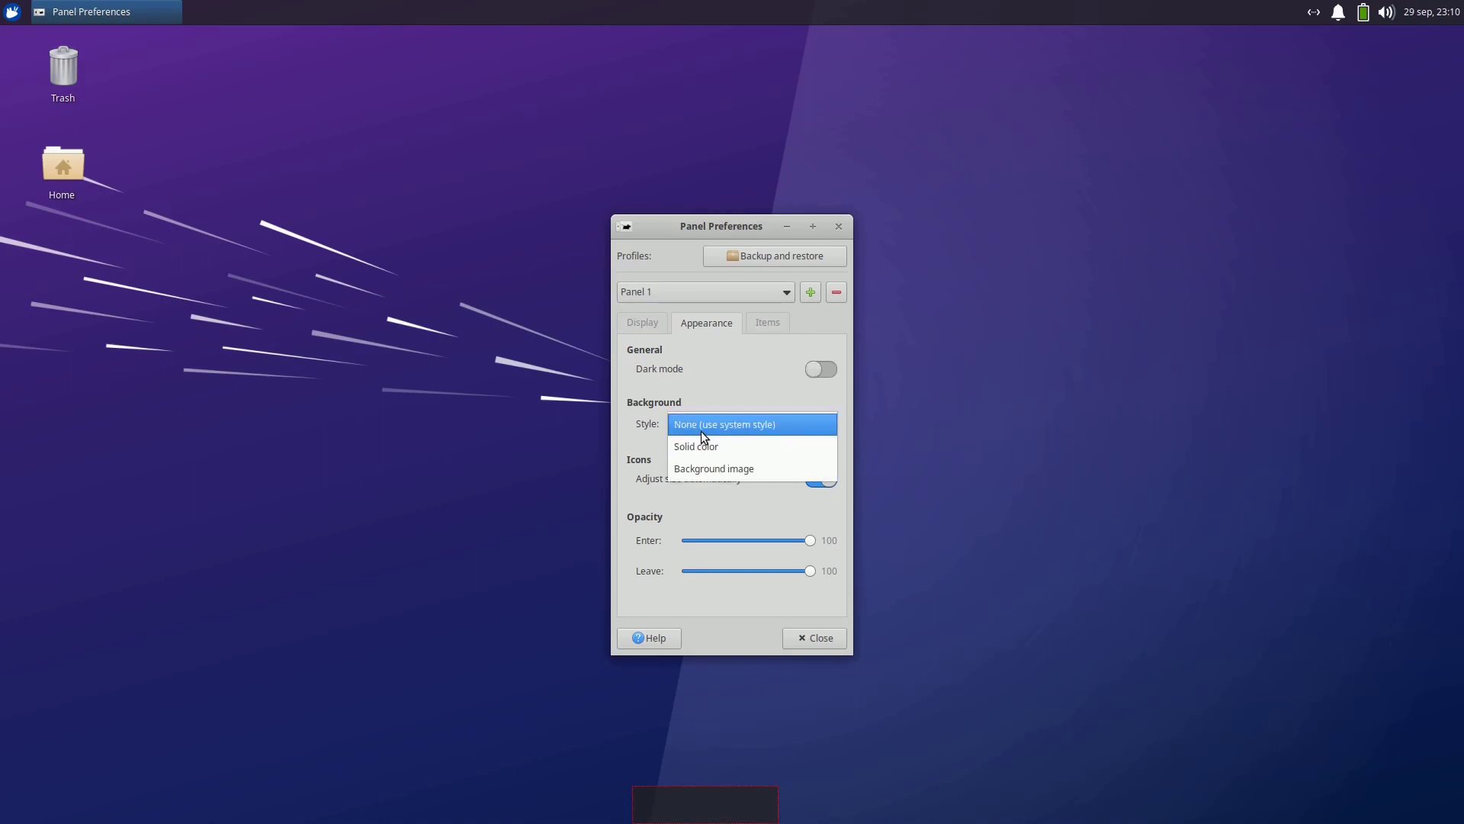
left_click(722, 425)
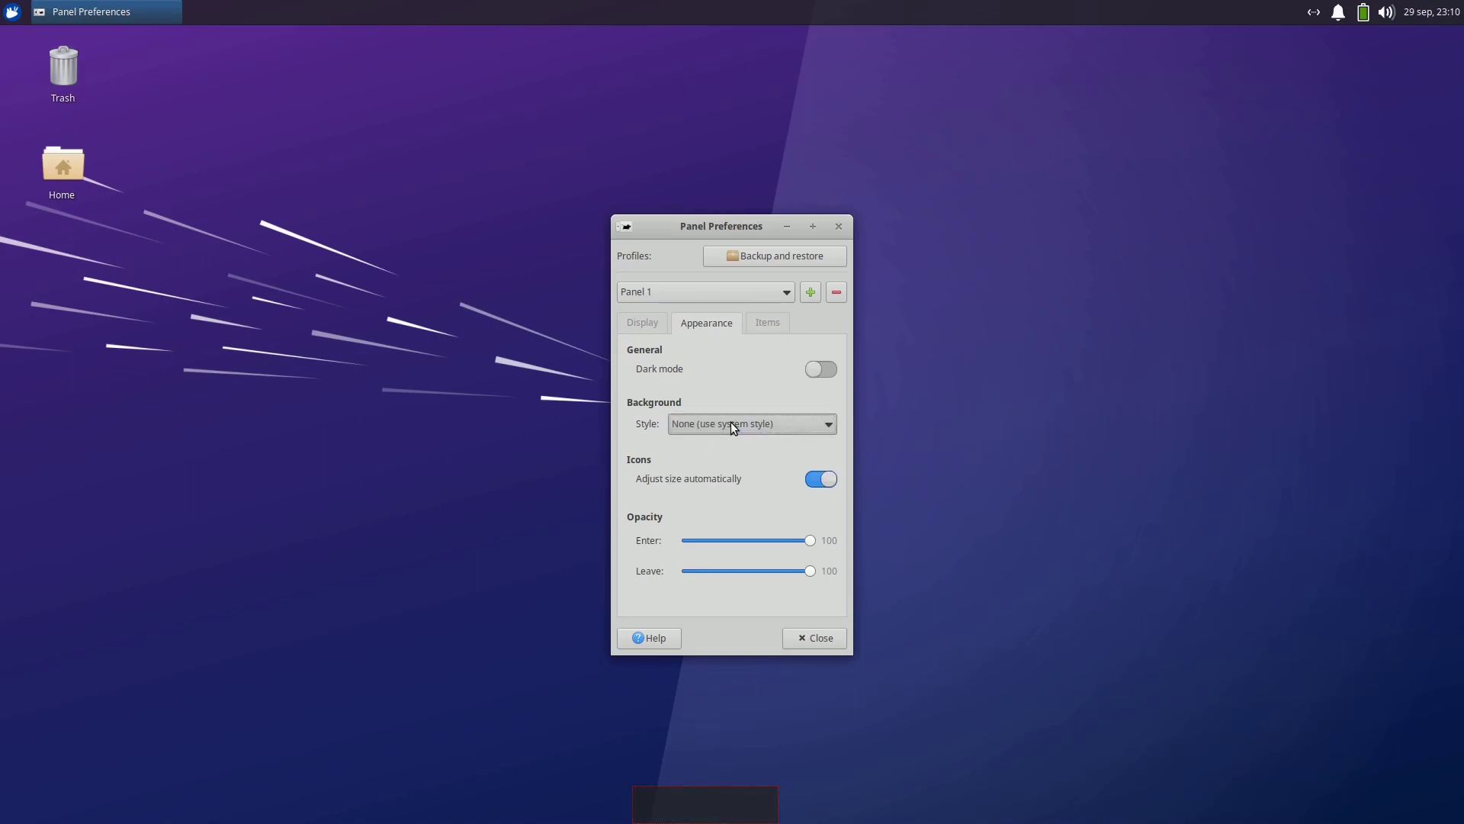
left_click(820, 483)
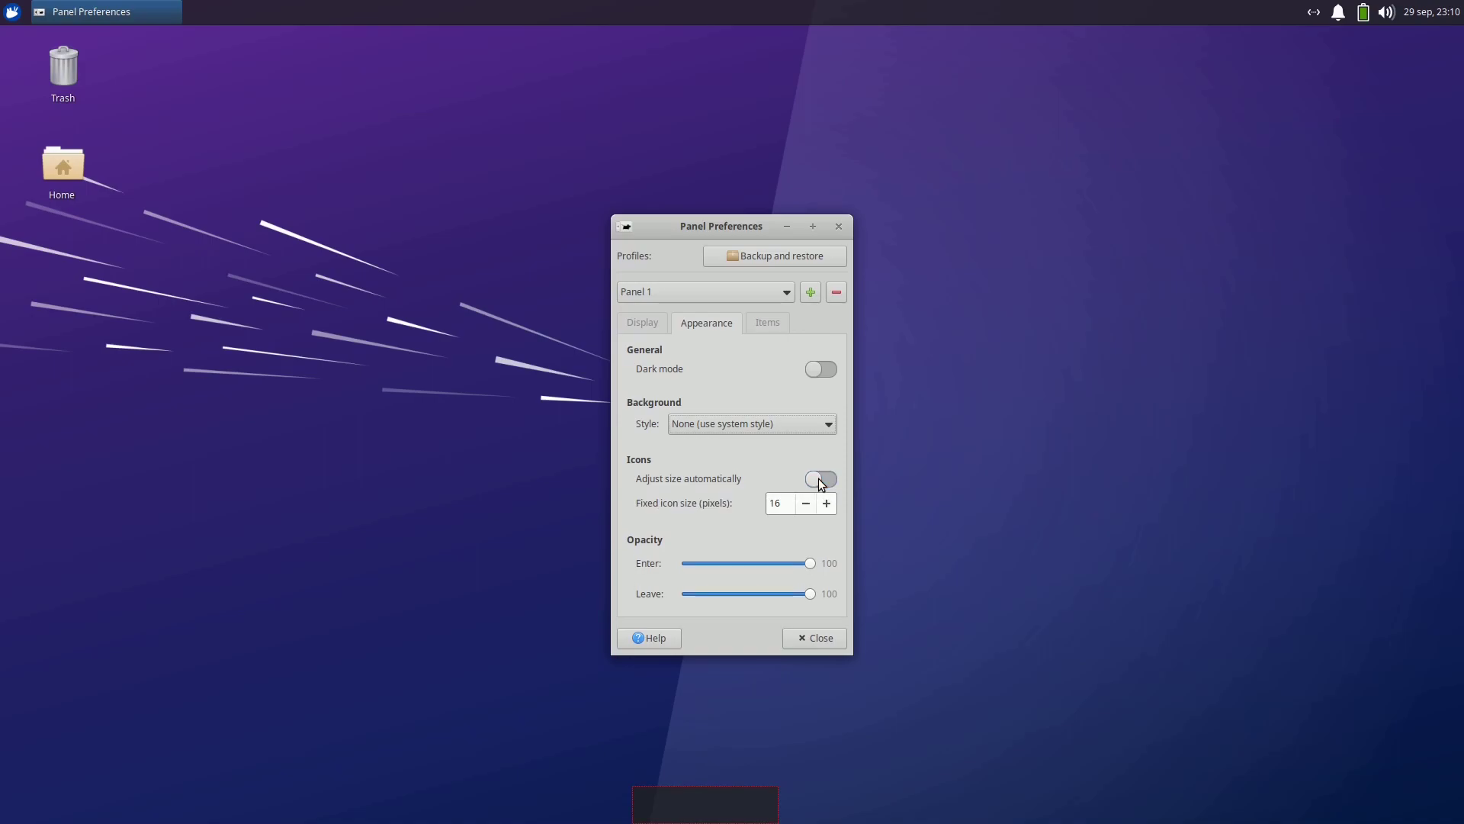
left_click(821, 480)
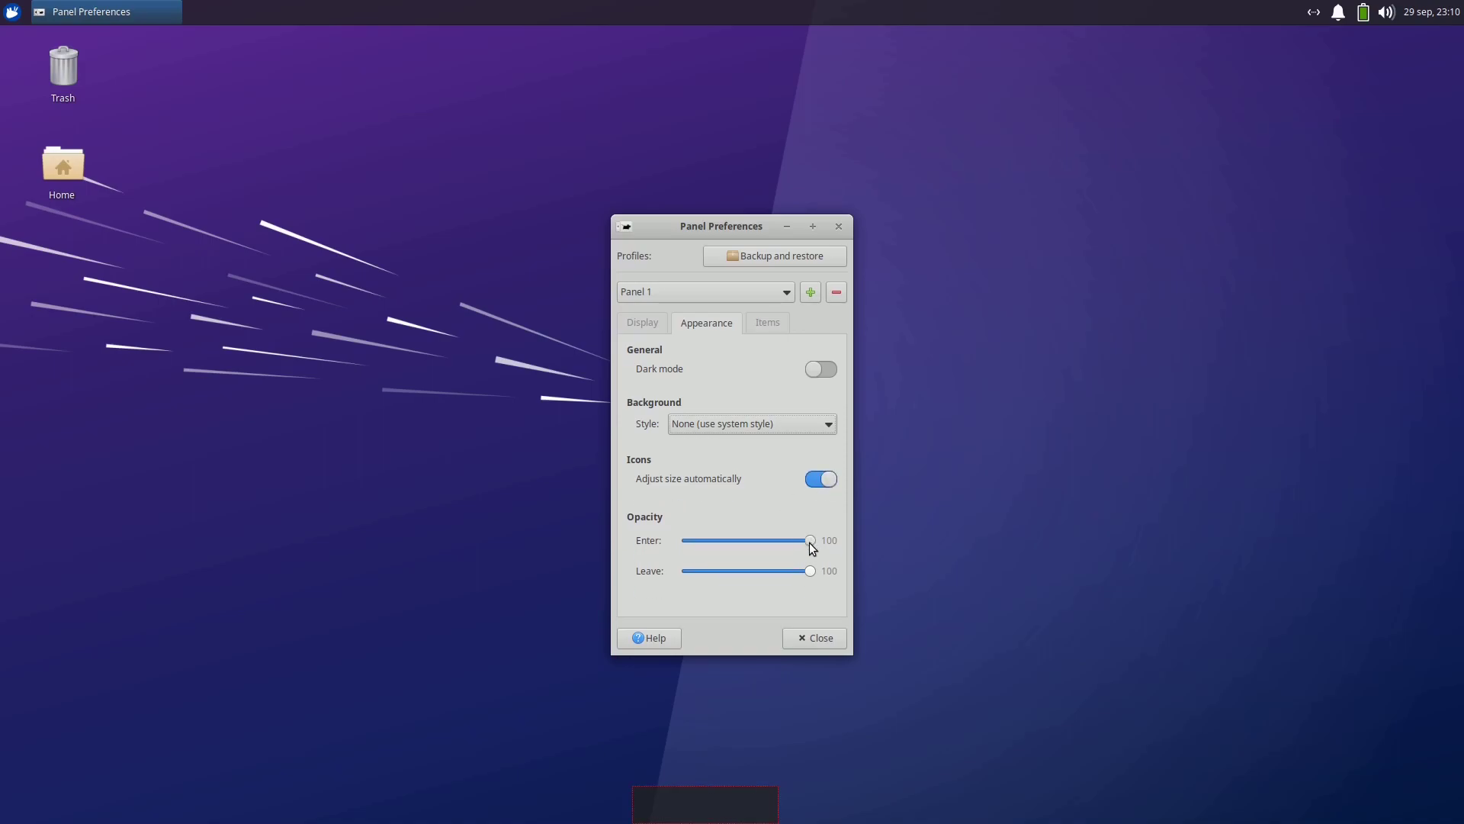
left_click_drag(809, 542, 784, 540)
Open the Add New Items list and add Whisker Menu to the bottom panel.
left_click(768, 324)
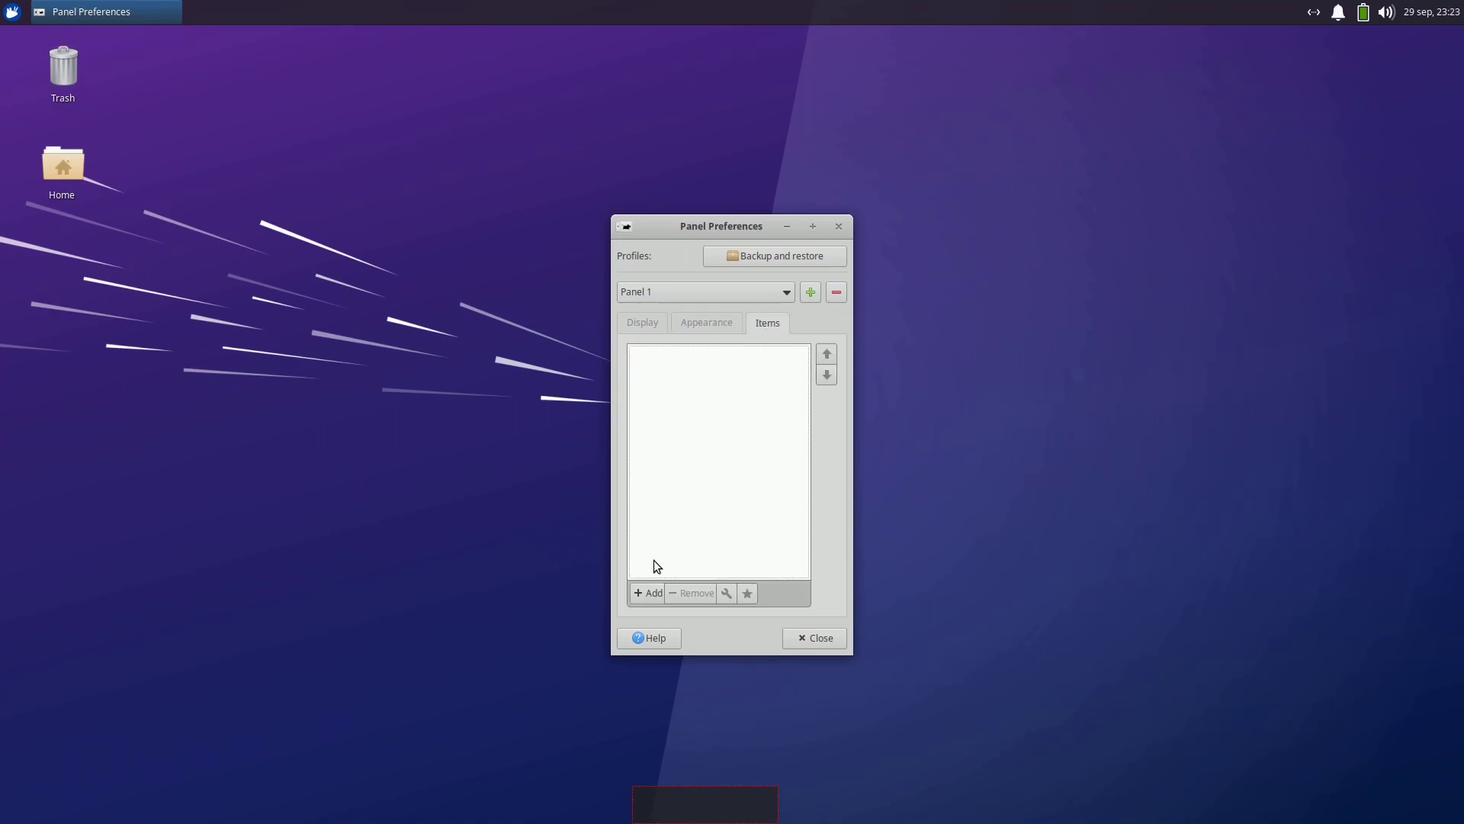
left_click(645, 593)
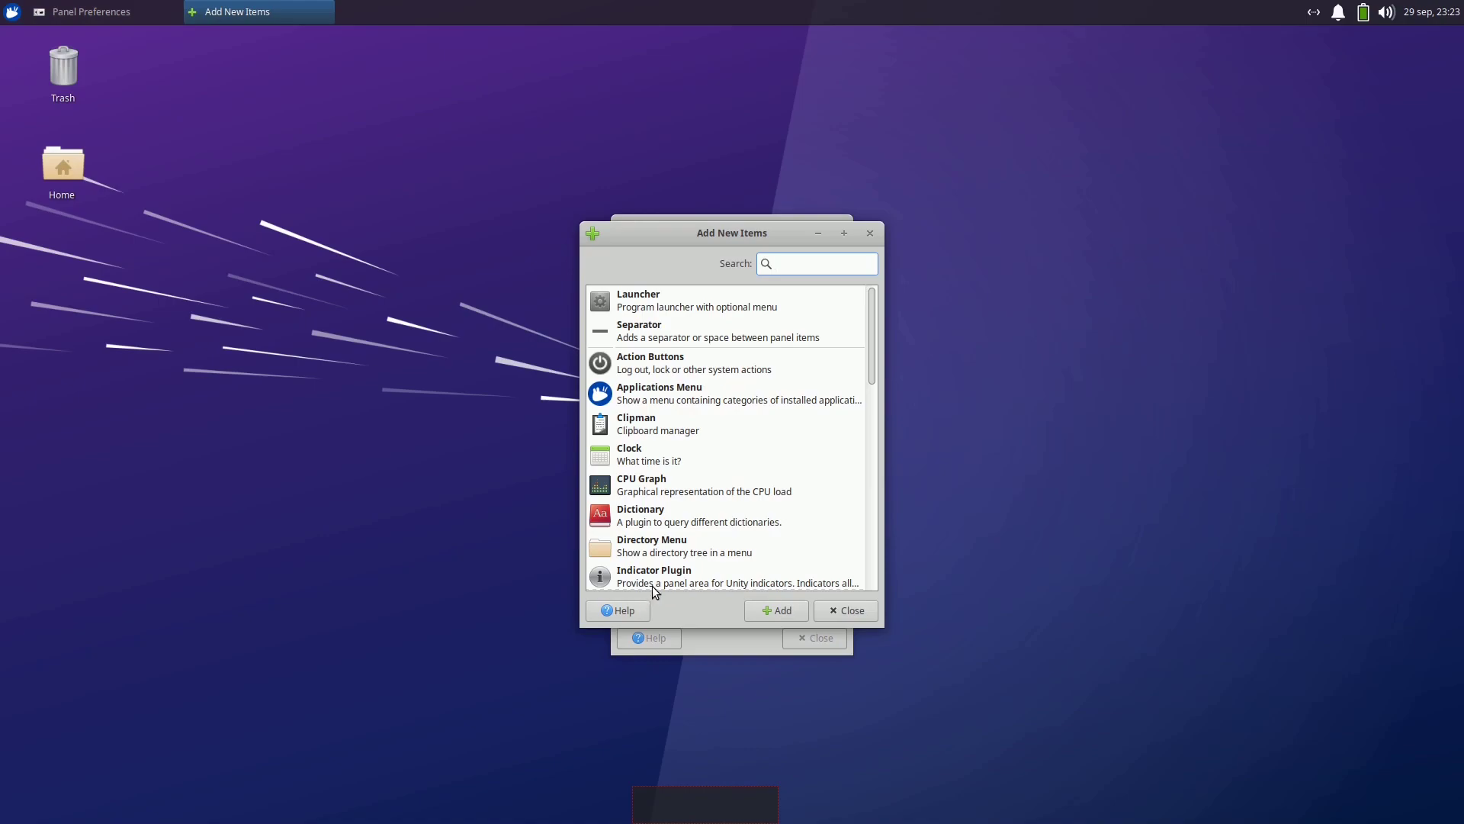
left_click_drag(871, 359, 876, 561)
type("hisker")
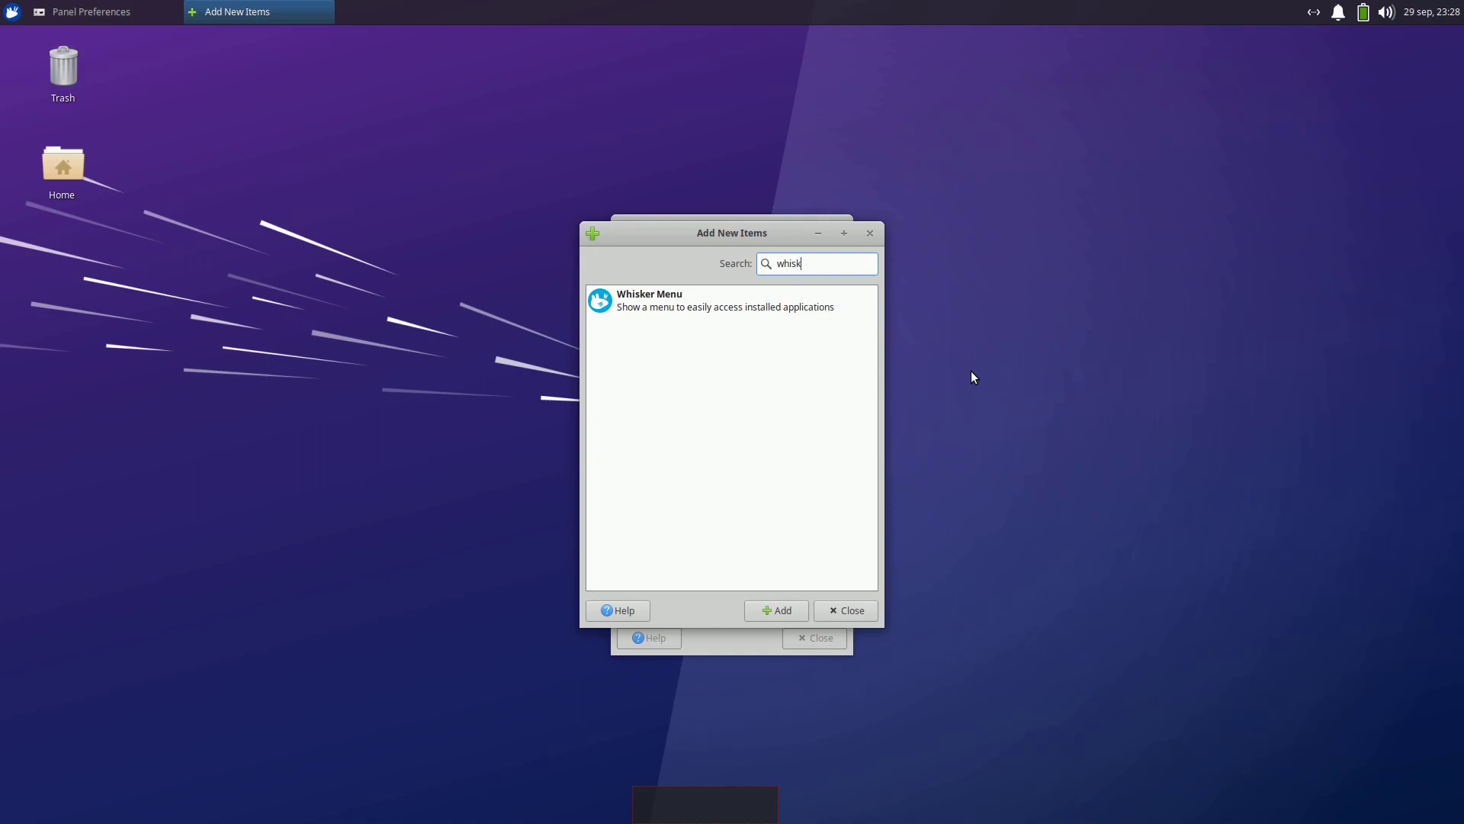
left_click(708, 299)
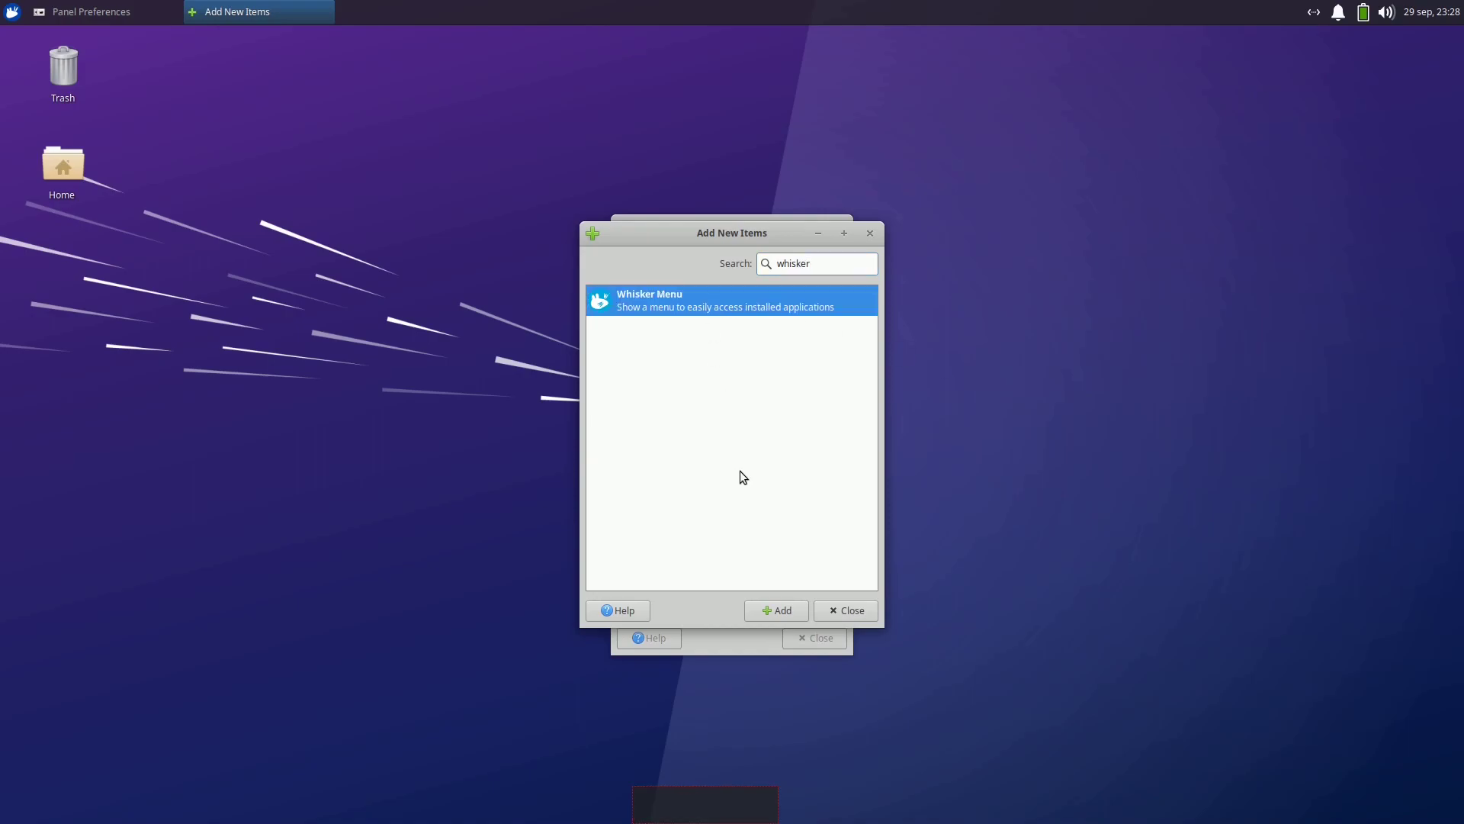
left_click(776, 610)
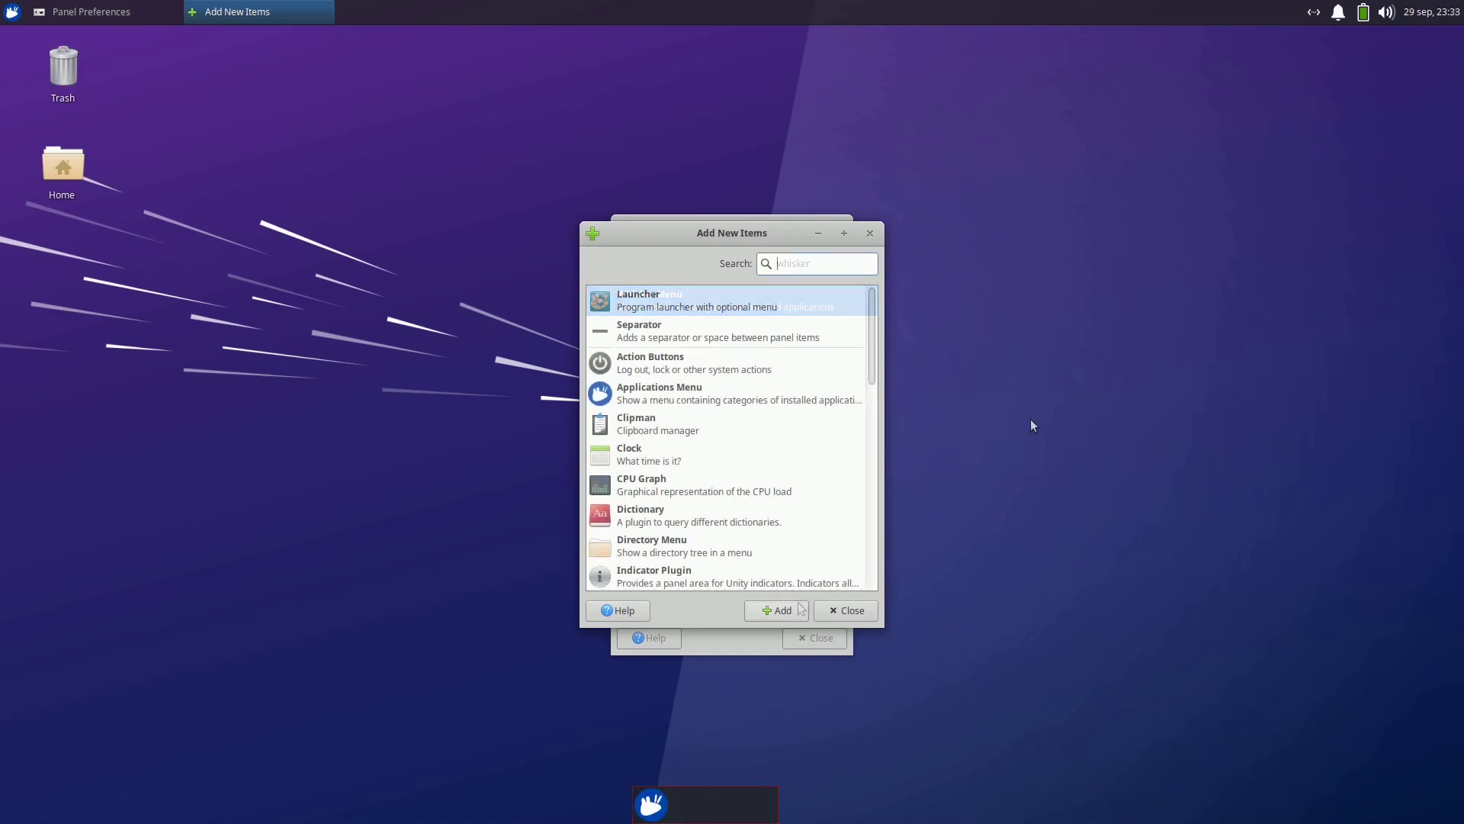
Add the Window Menu and Places plugins to the bottom panel.
type("window")
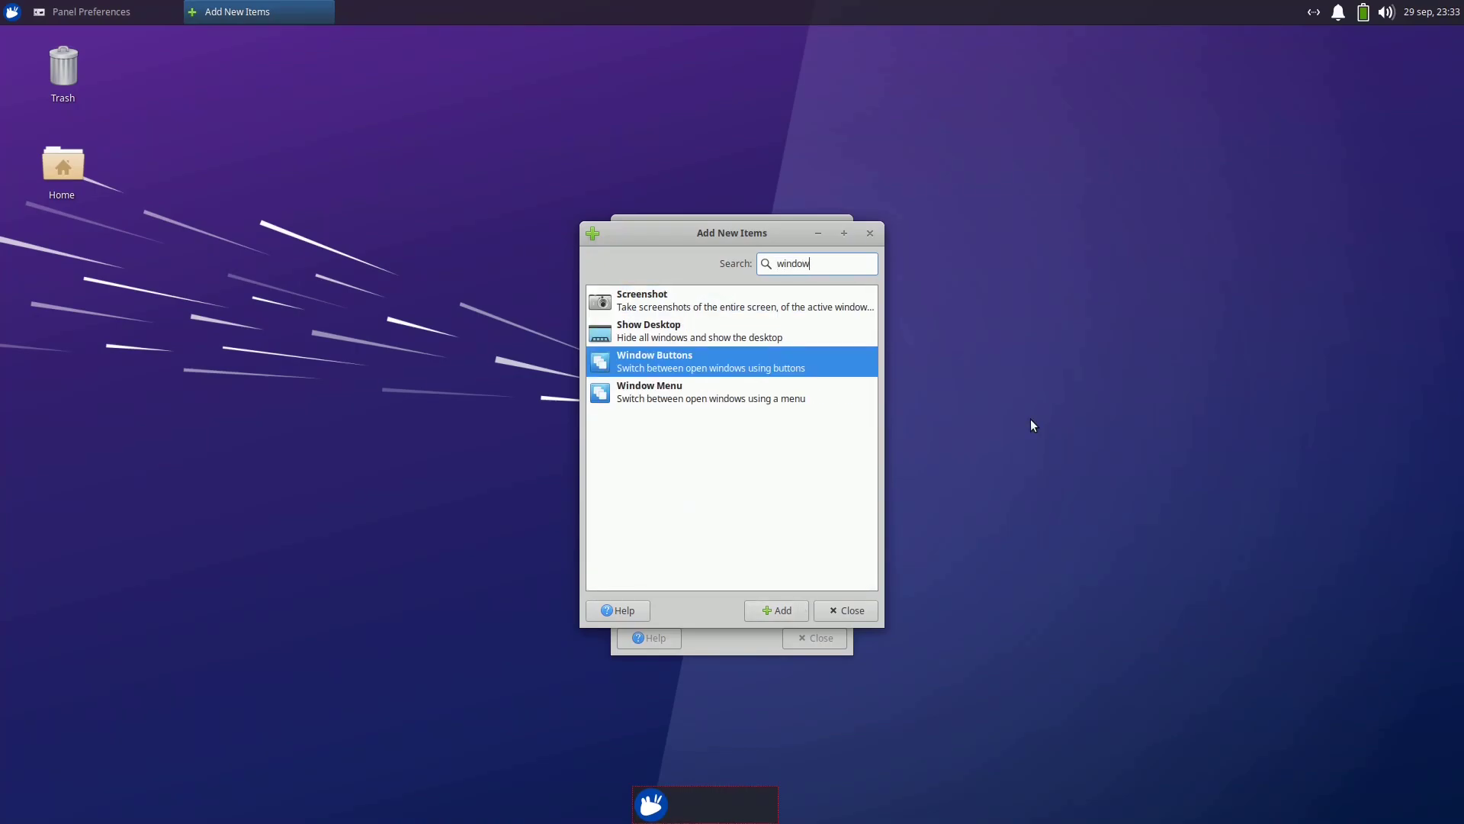
left_click(741, 394)
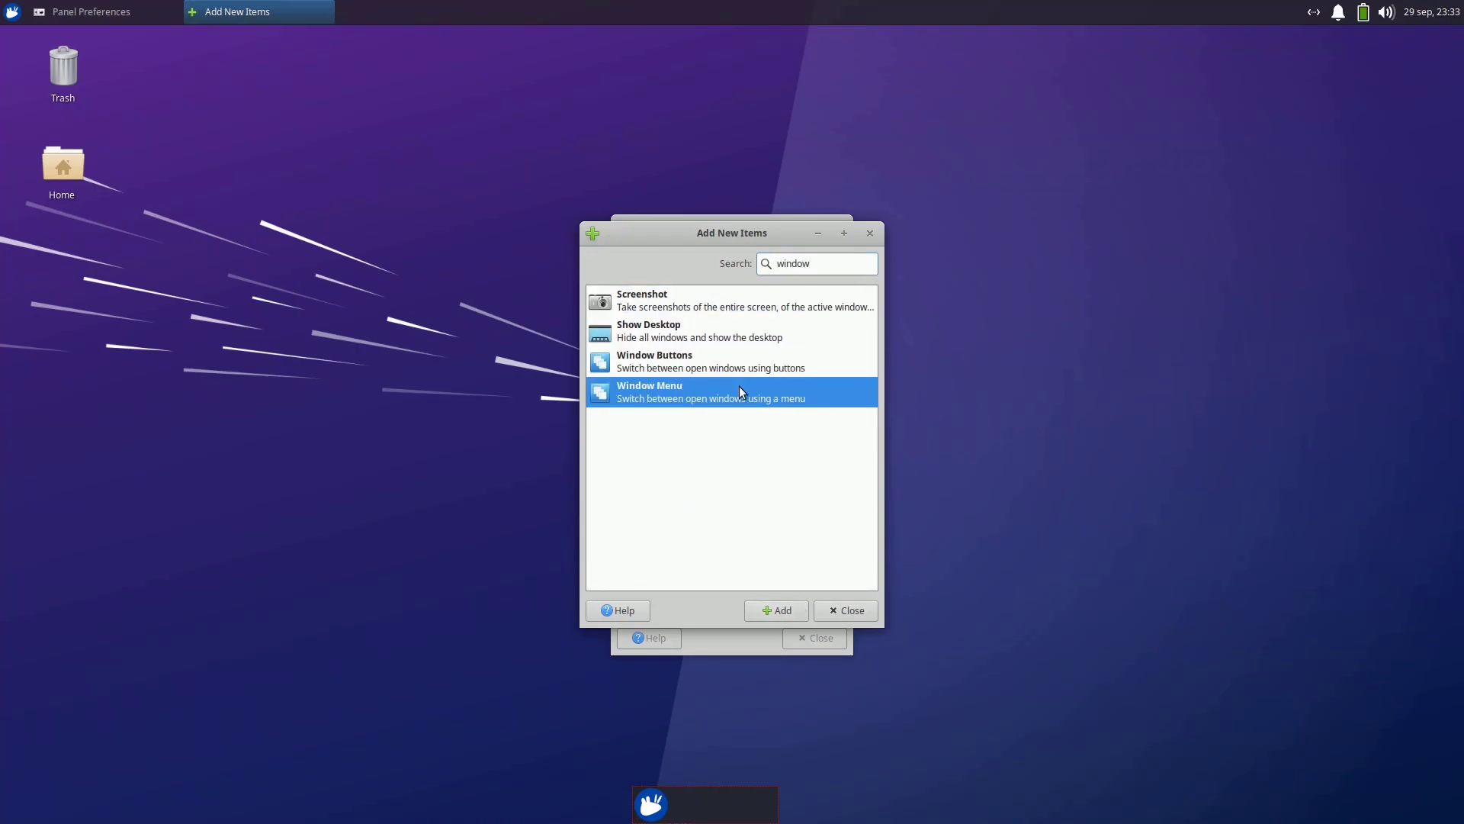
left_click(797, 608)
key("BackSpace")
key("BackSpace")
key("BackSpace")
key("BackSpace")
key("BackSpace")
key("BackSpace")
type("pla")
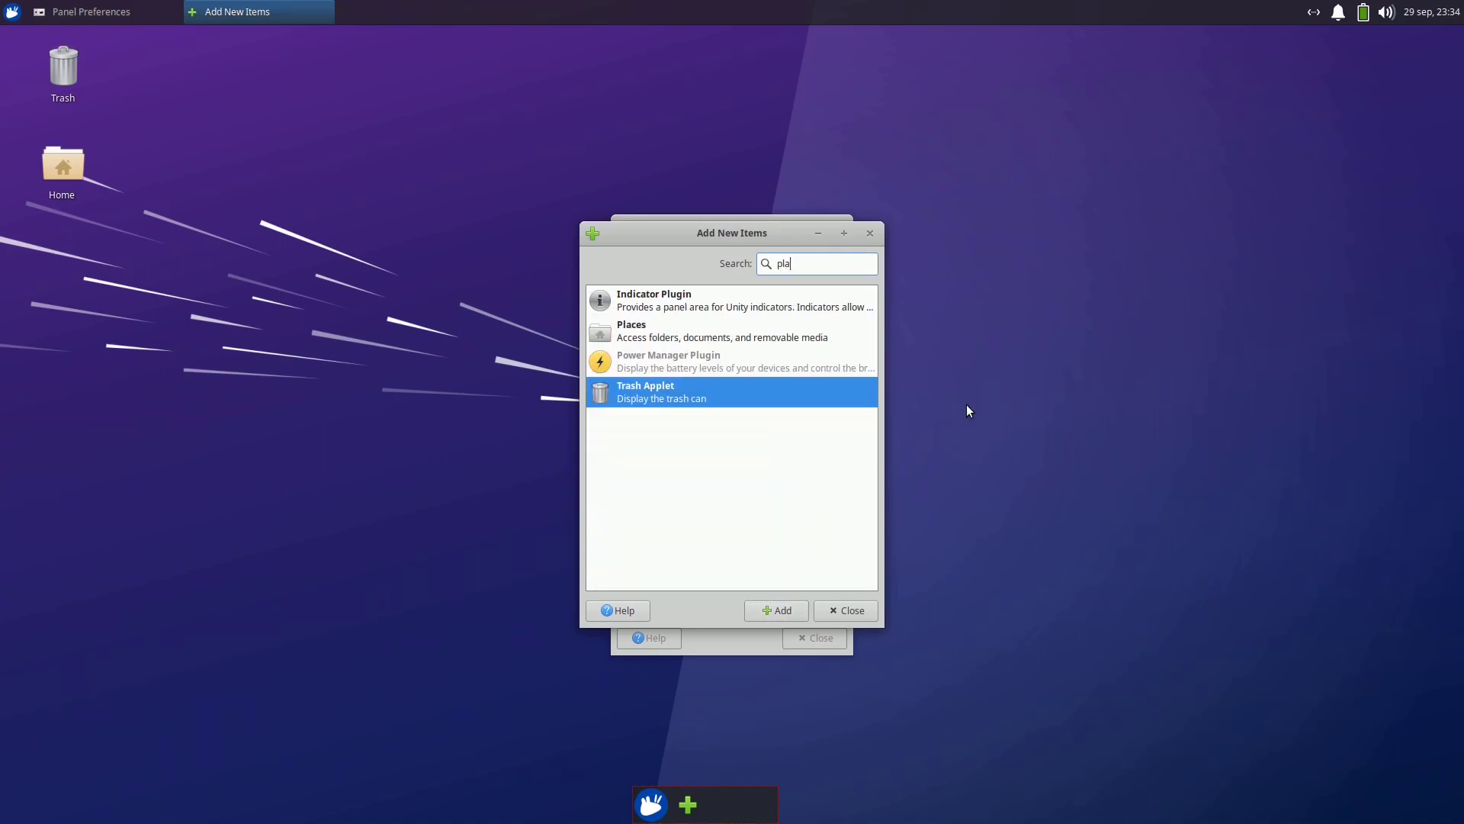
type("ces")
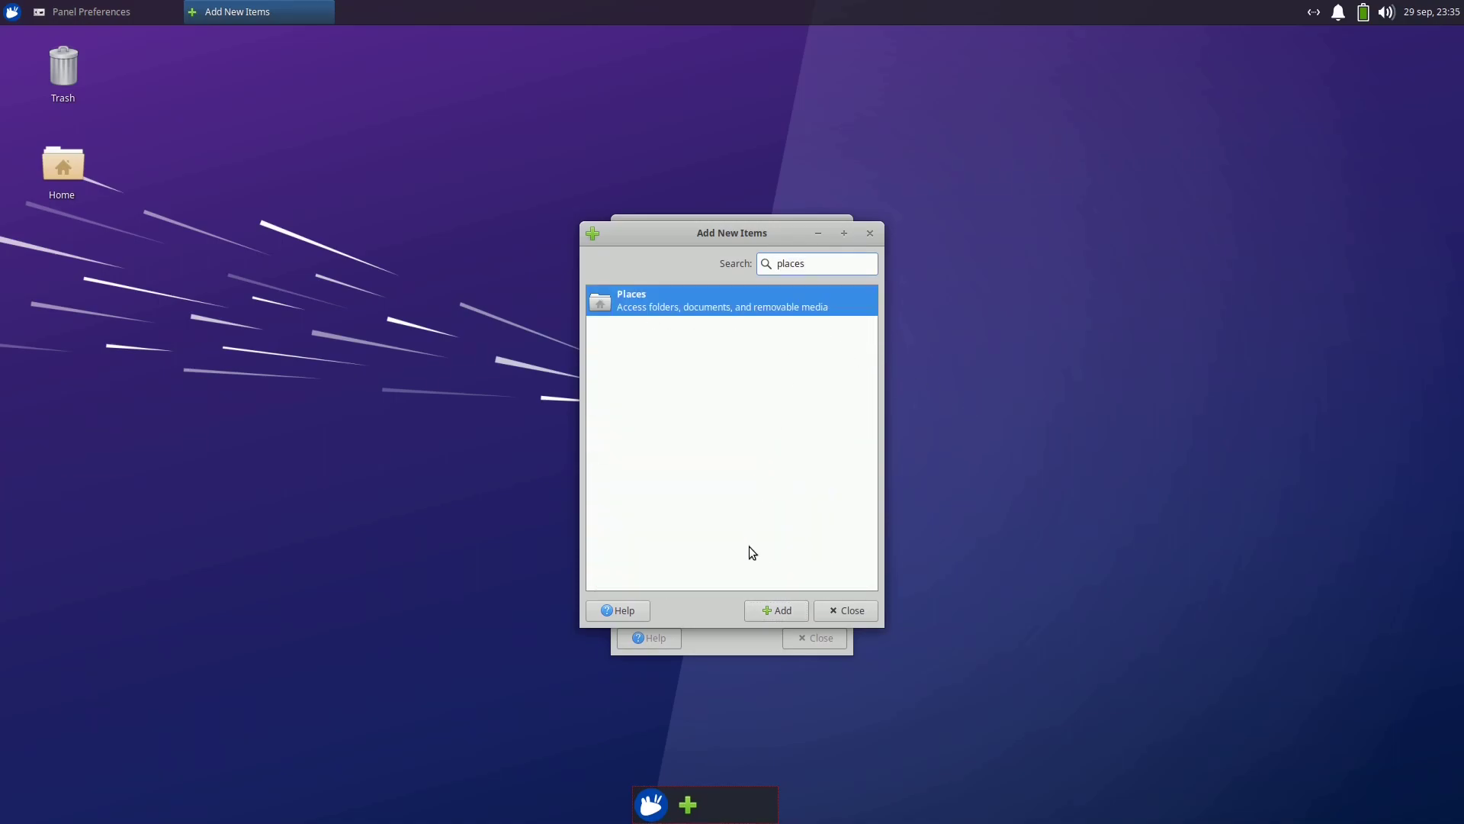
left_click(778, 610)
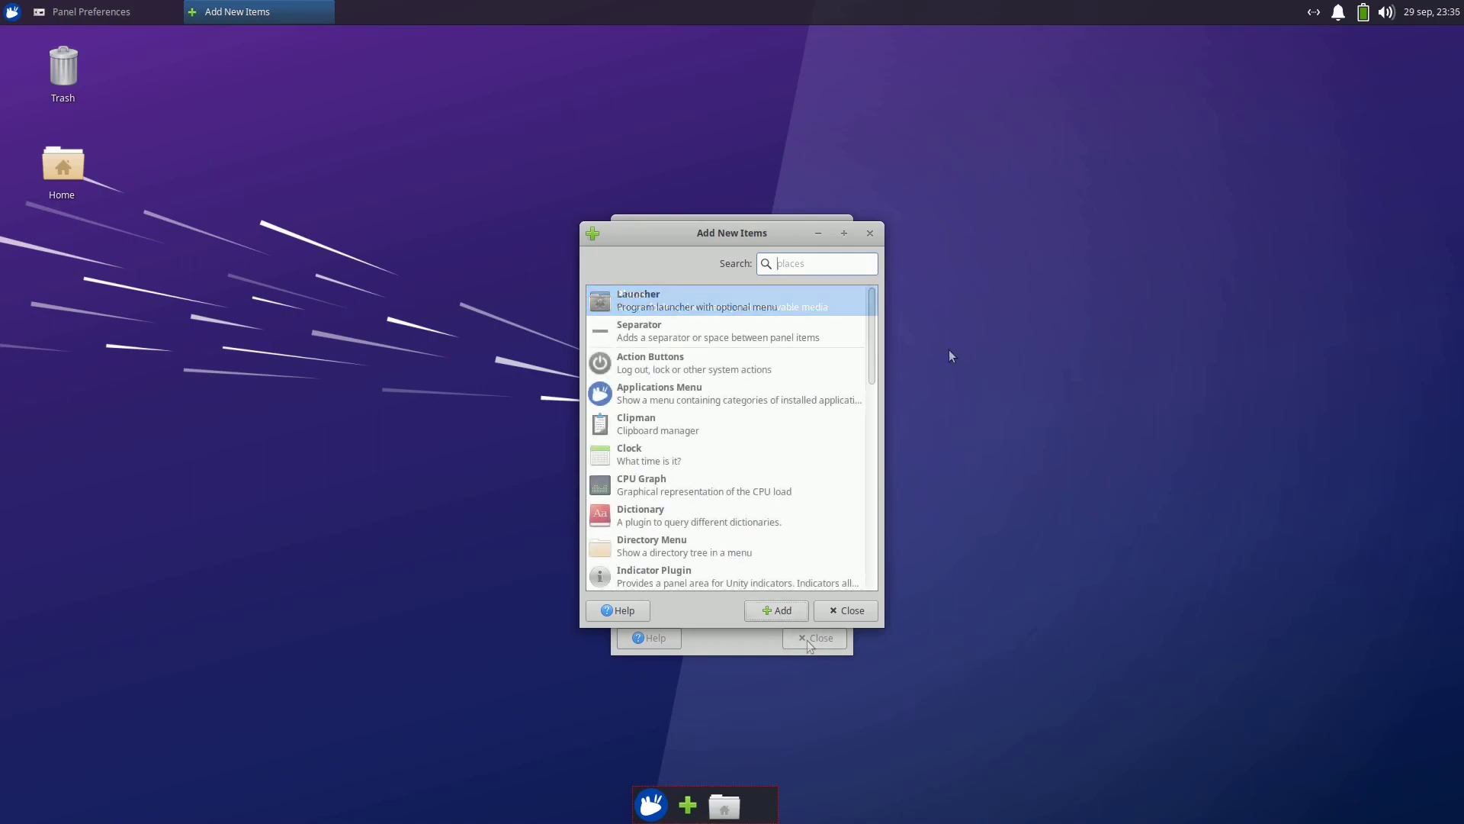
Add Notes, dismissing its sticky note, and Screenshot to the bottom panel.
type("notes")
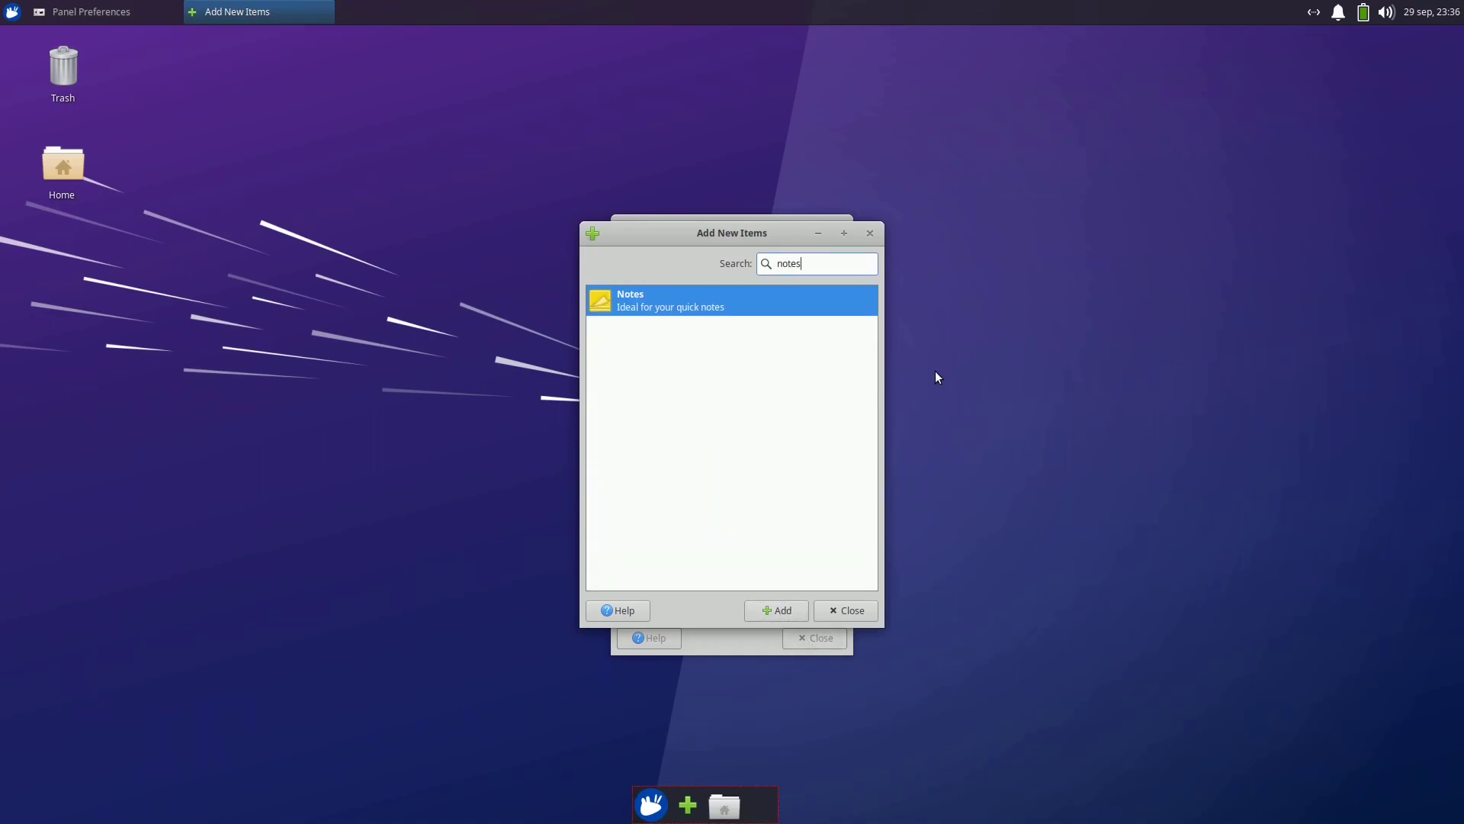
left_click(776, 610)
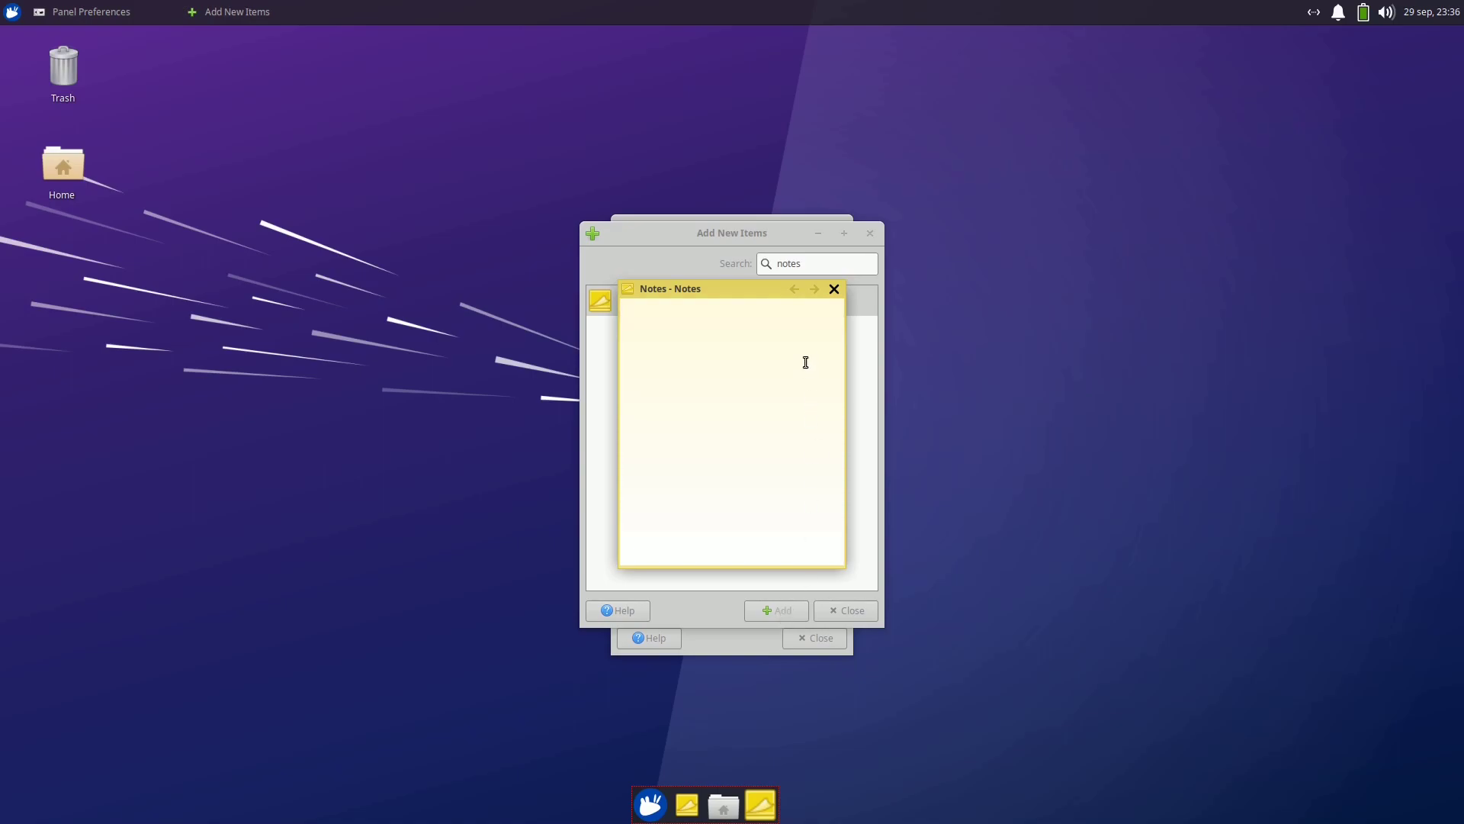
left_click(838, 290)
type("scree")
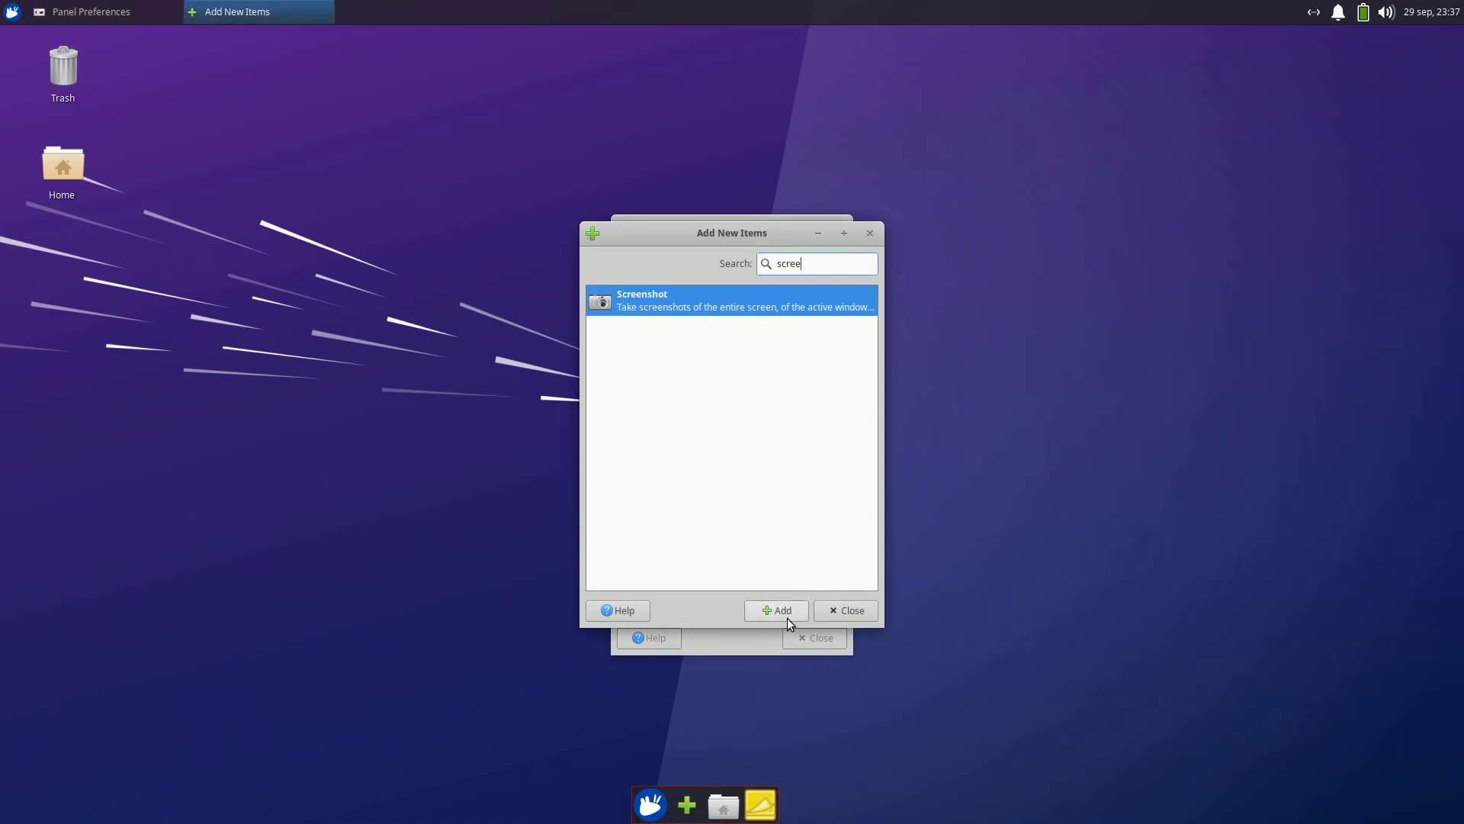
left_click(788, 615)
Try adding the Indicator Plugin, then add the Clock to the bottom panel.
key("BackSpace")
key("BackSpace")
key("BackSpace")
key("BackSpace")
key("BackSpace")
type("indi")
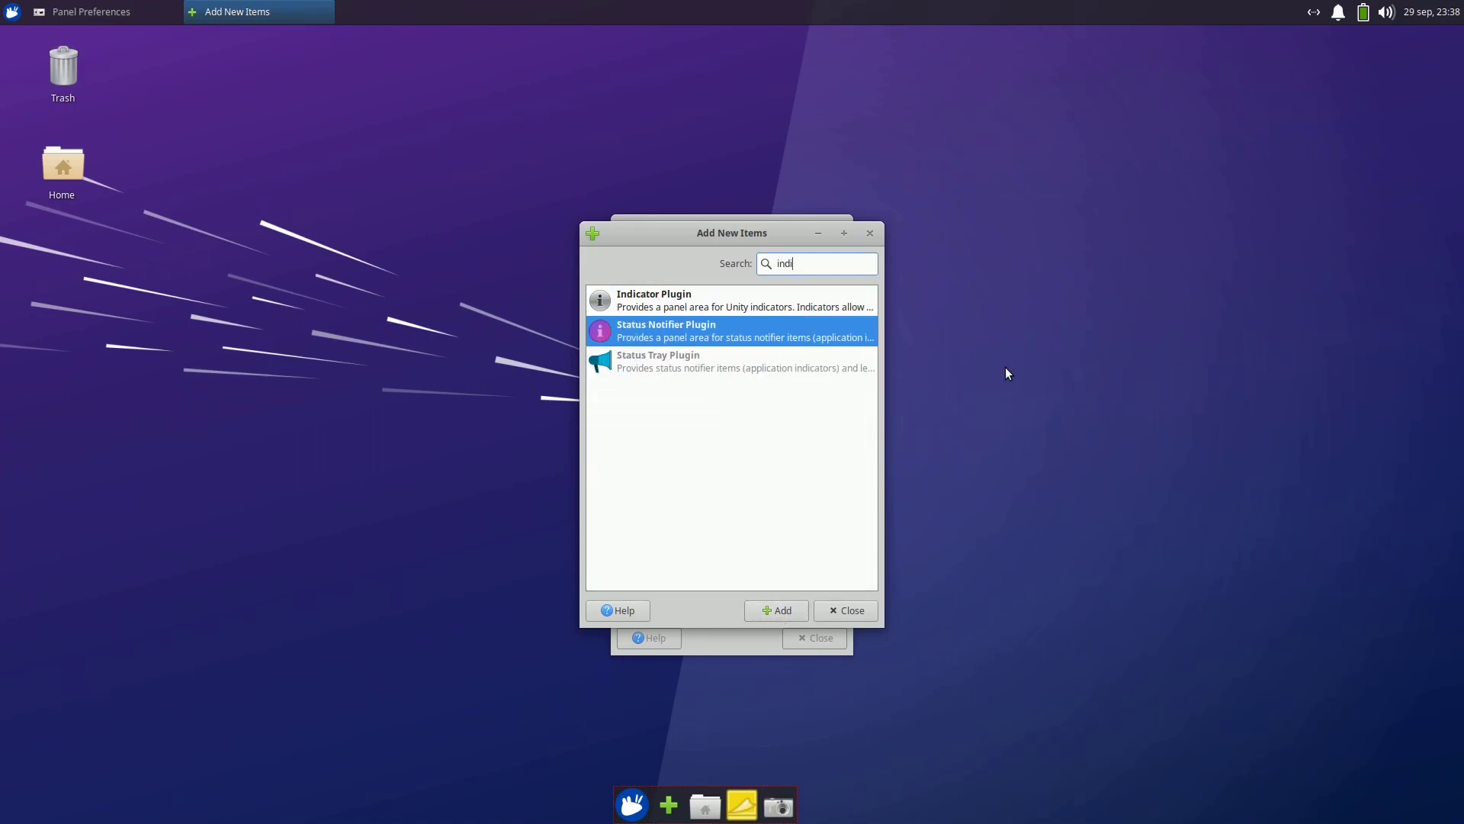
left_click(721, 309)
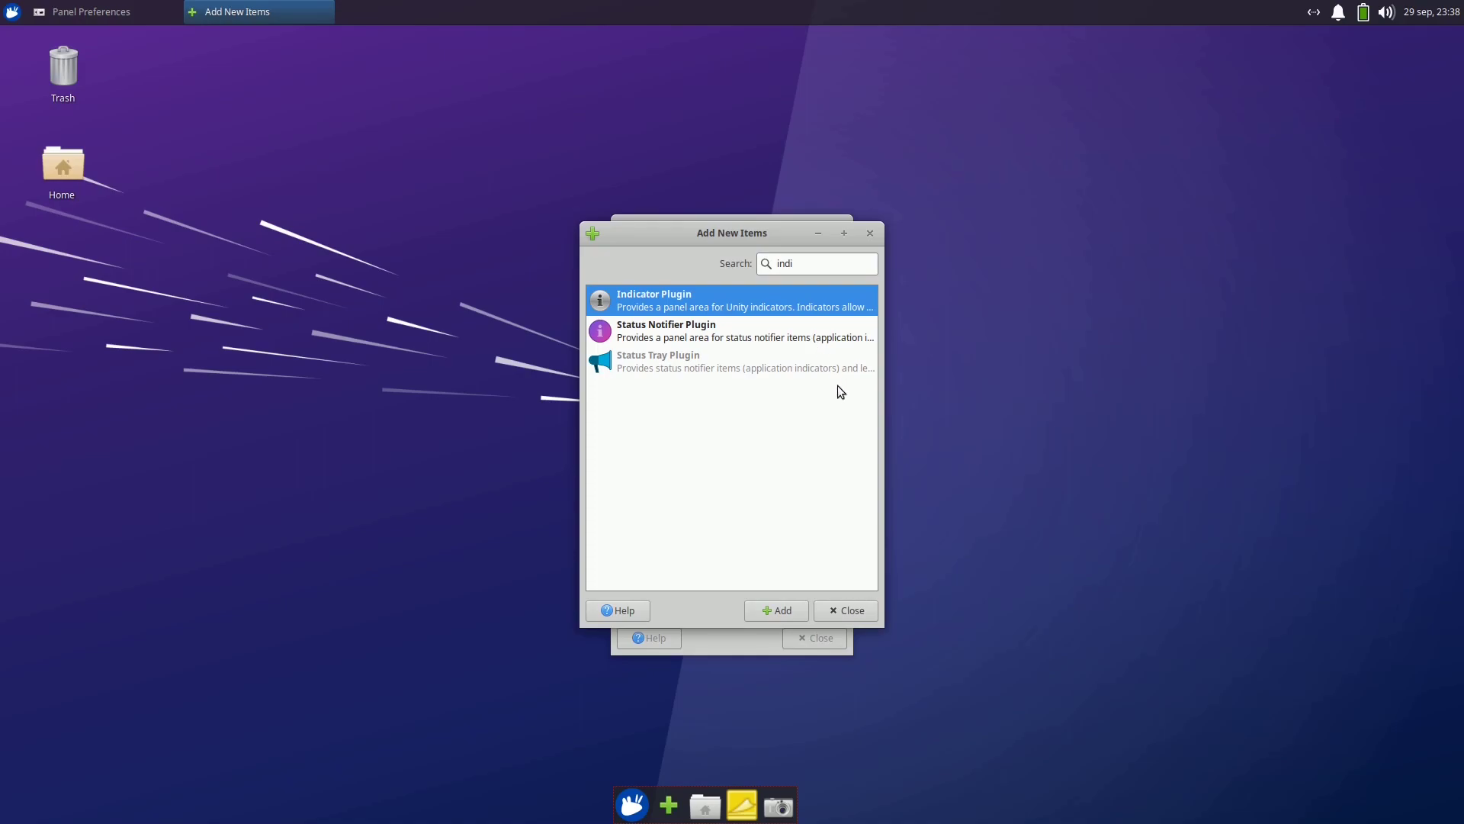
left_click(789, 610)
type("clock")
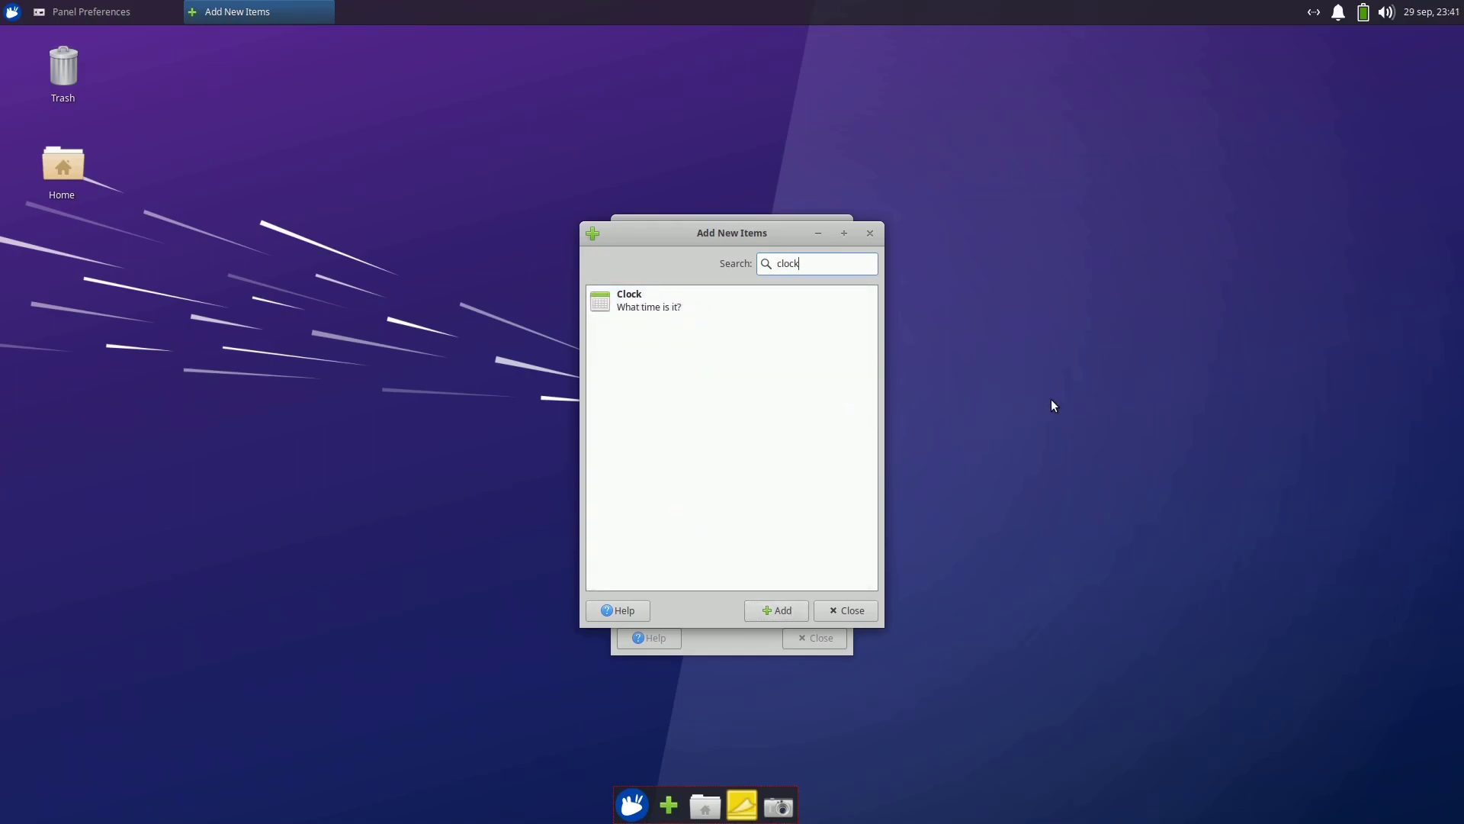
left_click(668, 305)
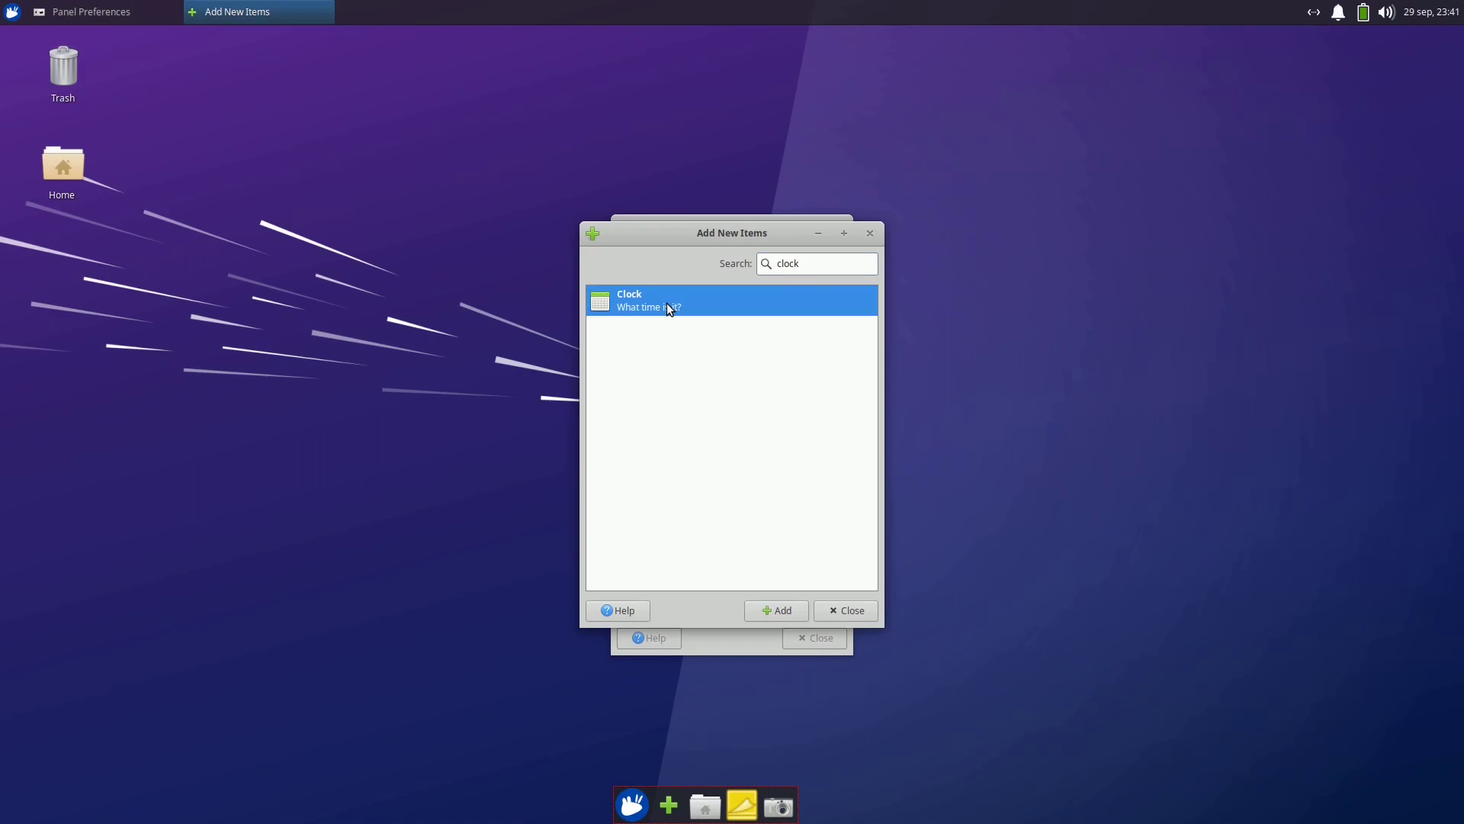
left_click(793, 610)
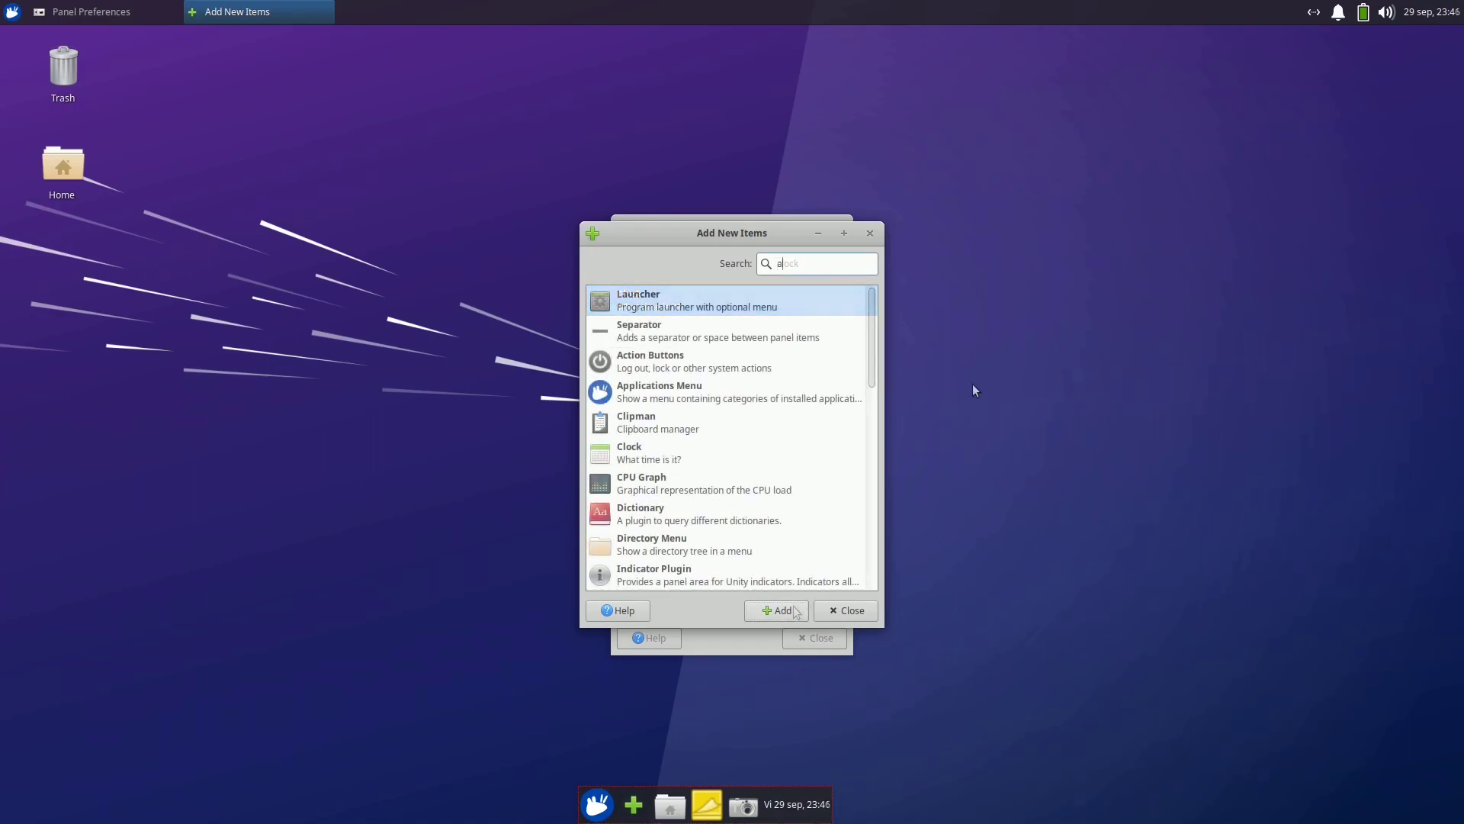
Add Action Buttons and Show Desktop to the bottom panel.
type("action")
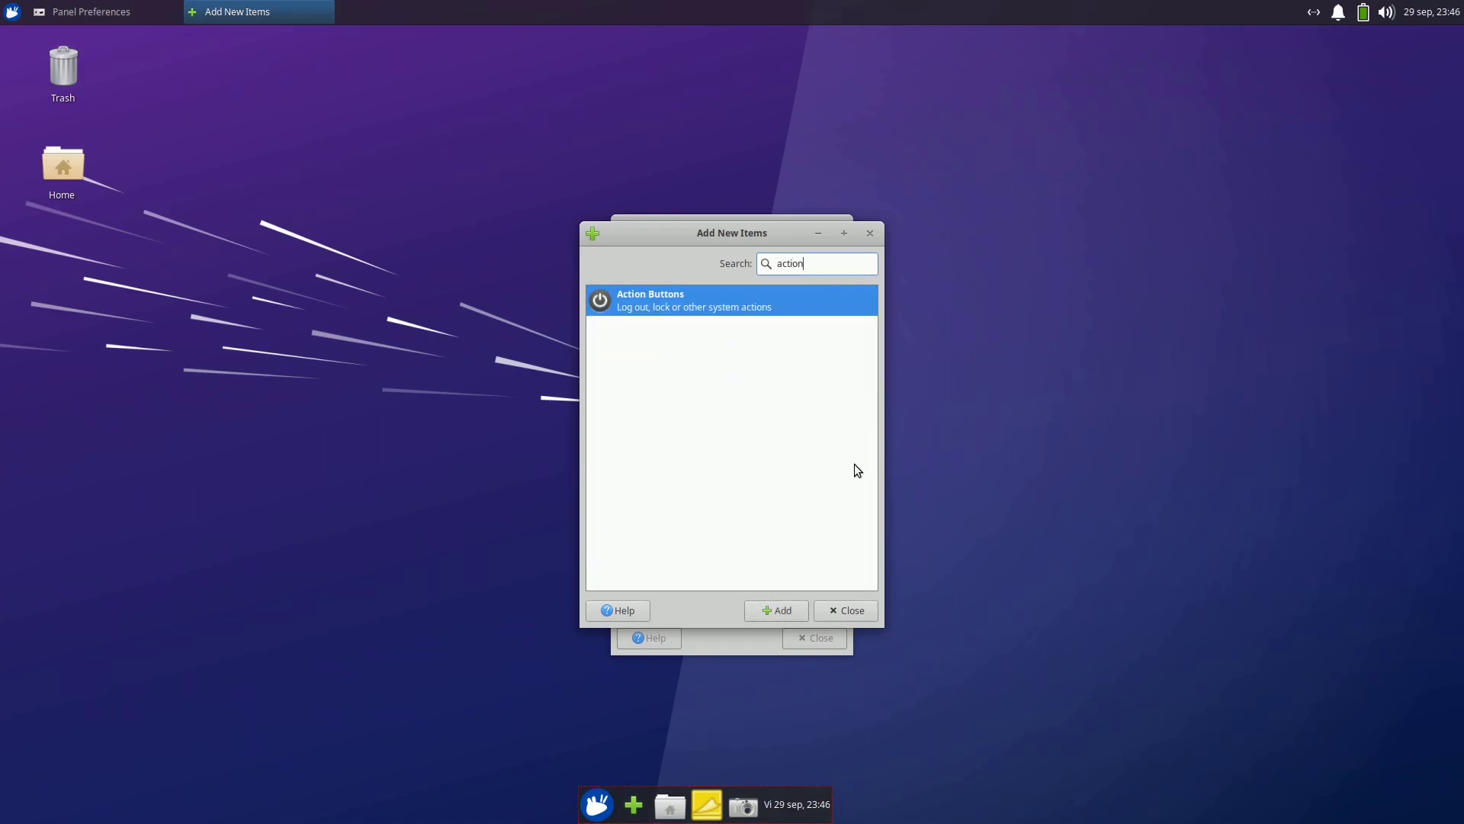
left_click(787, 616)
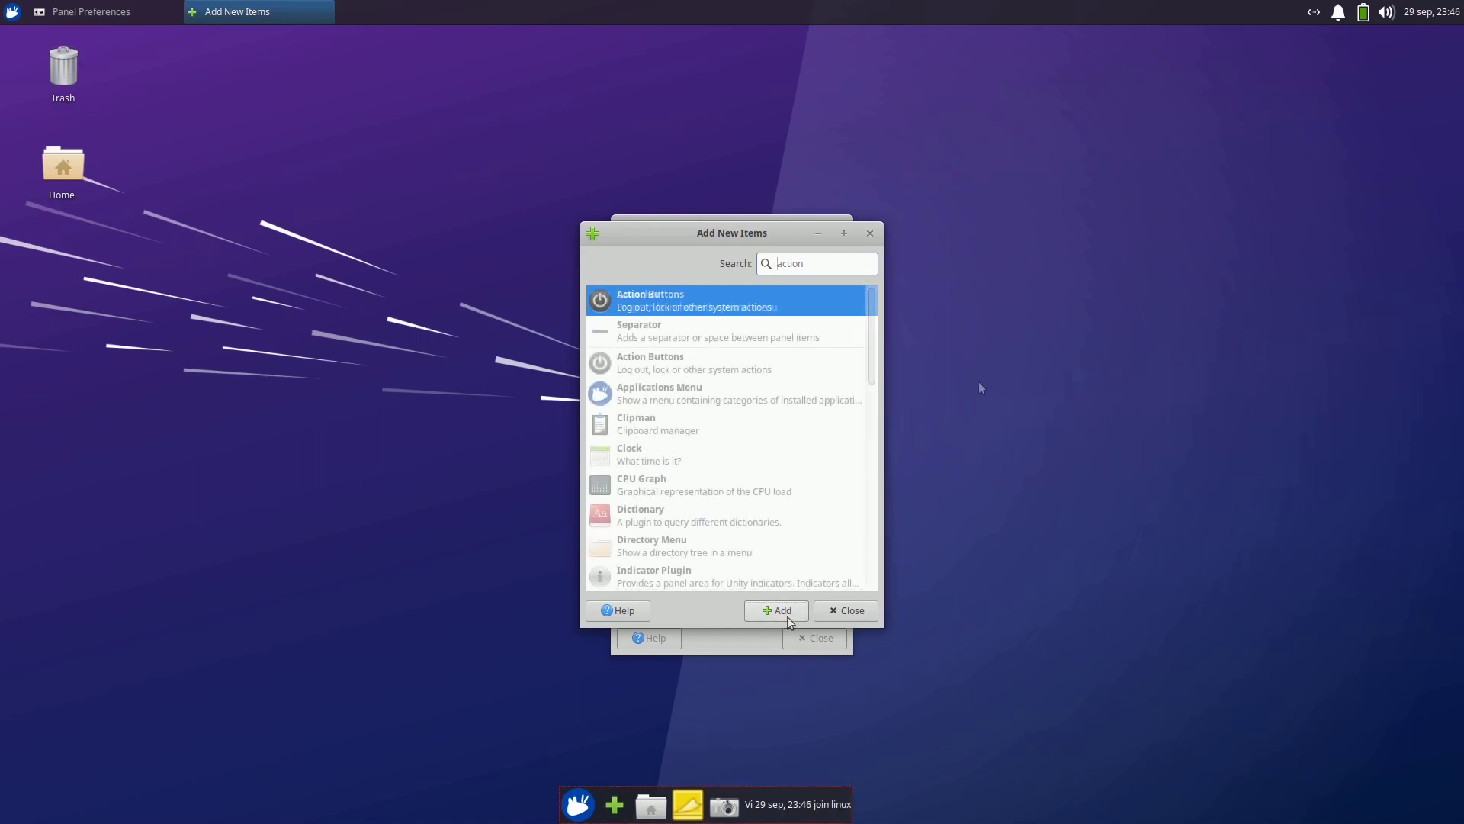
type("show")
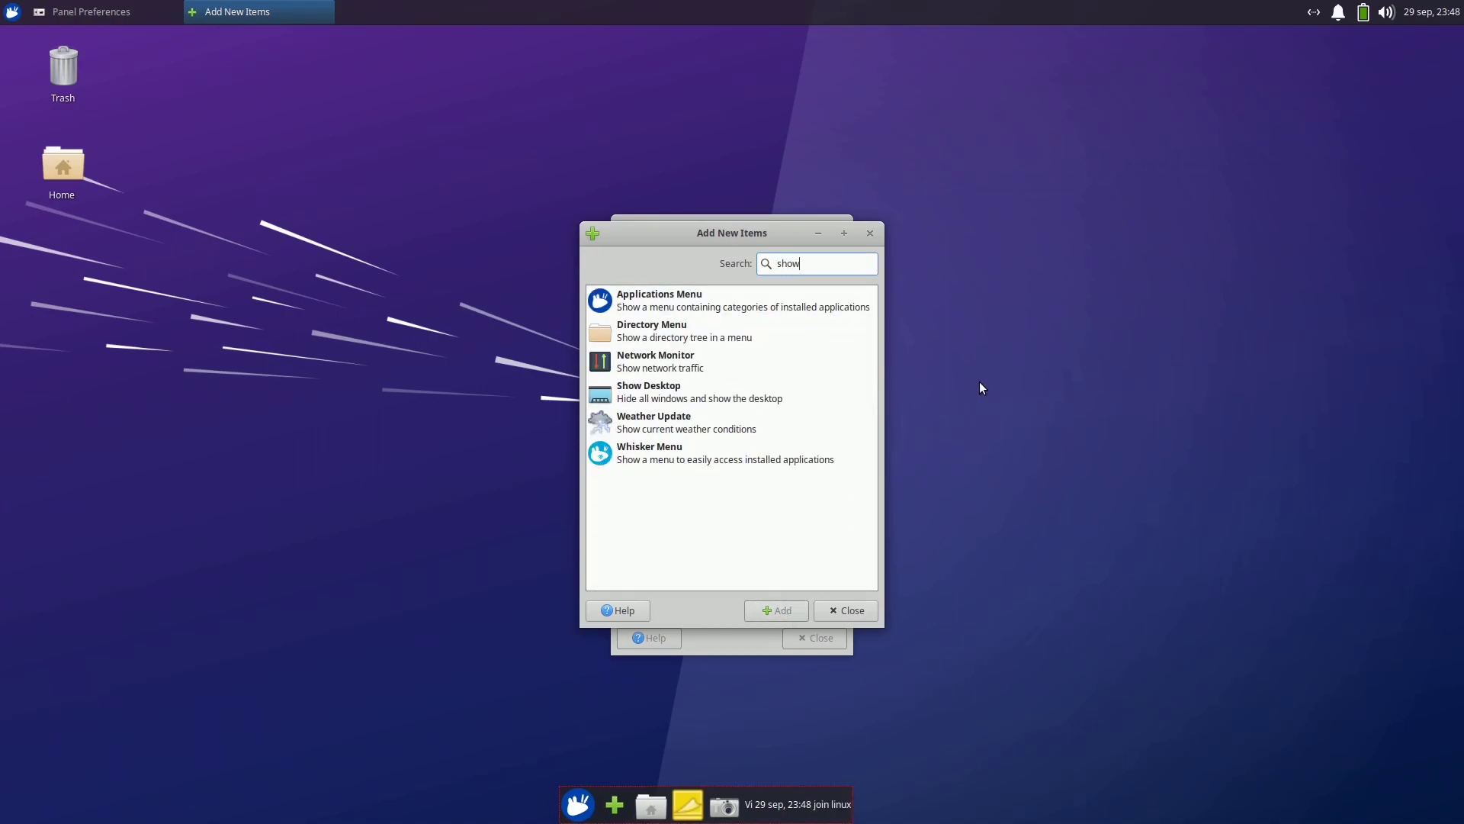
left_click(709, 395)
left_click(793, 612)
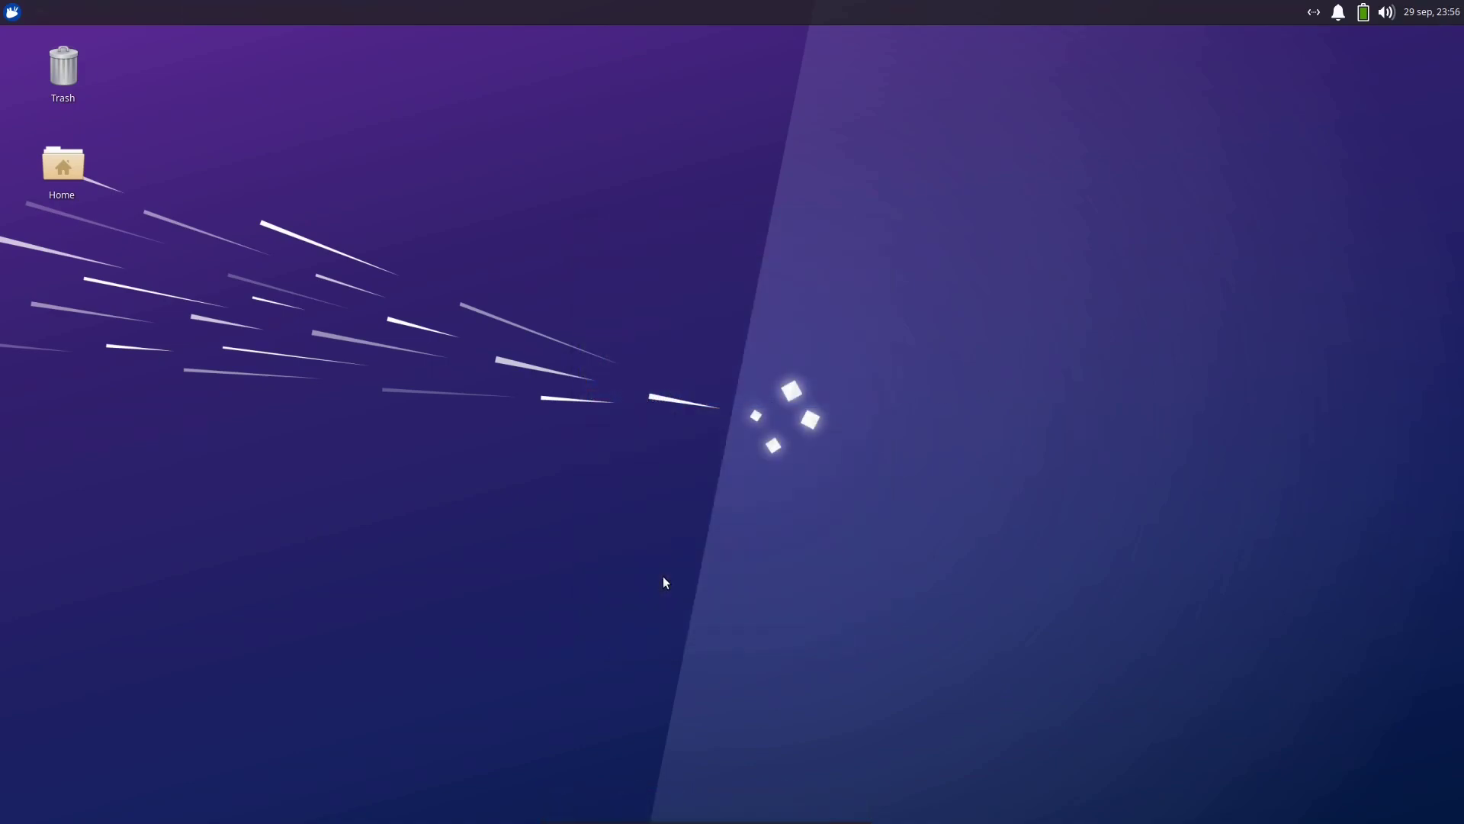
In the bottom dock's Panel Preferences, increase Row size to 58 pixels.
mouse_move(763, 818)
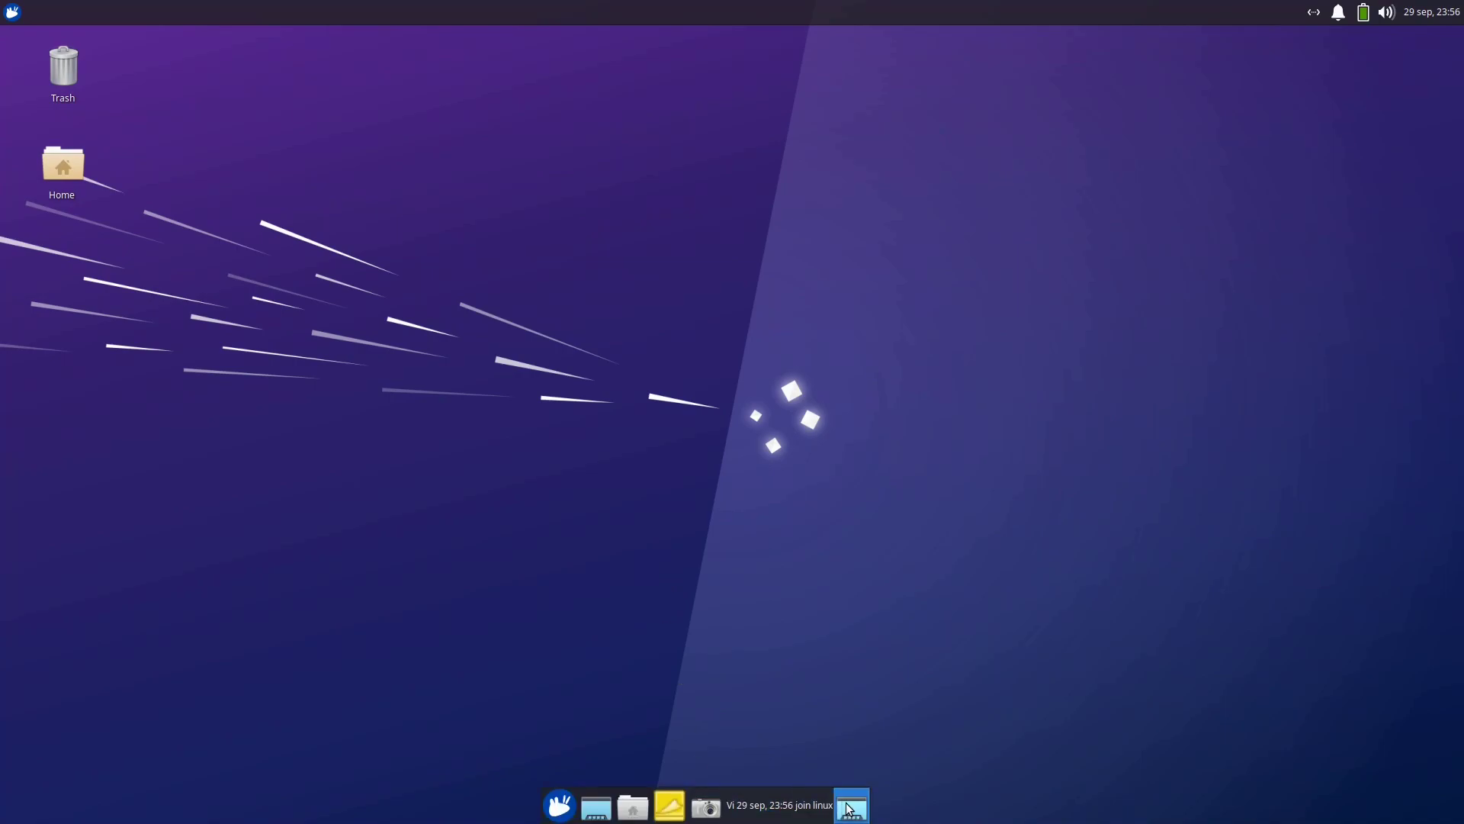
right_click(849, 808)
mouse_move(880, 794)
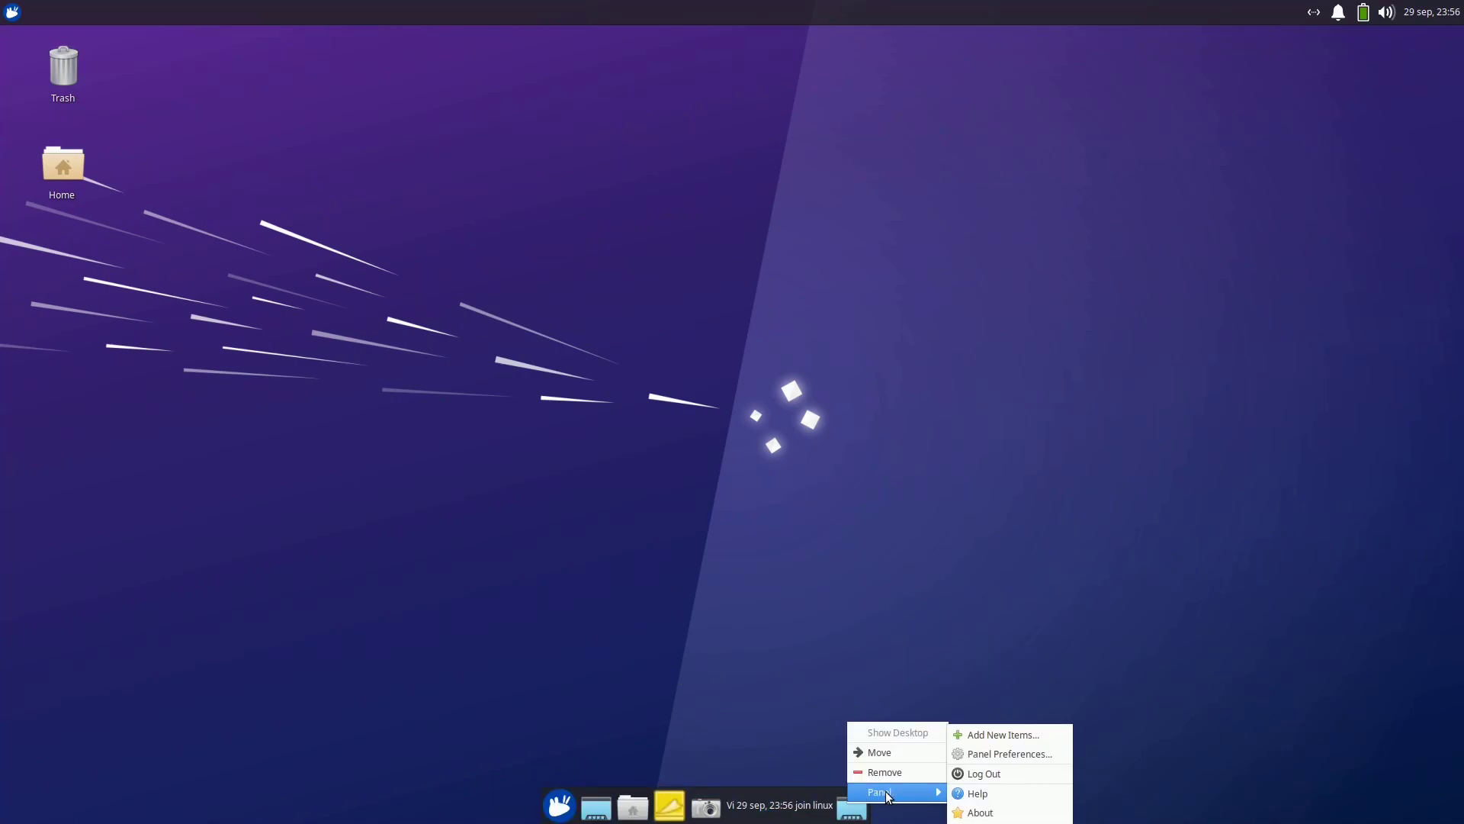
left_click(978, 754)
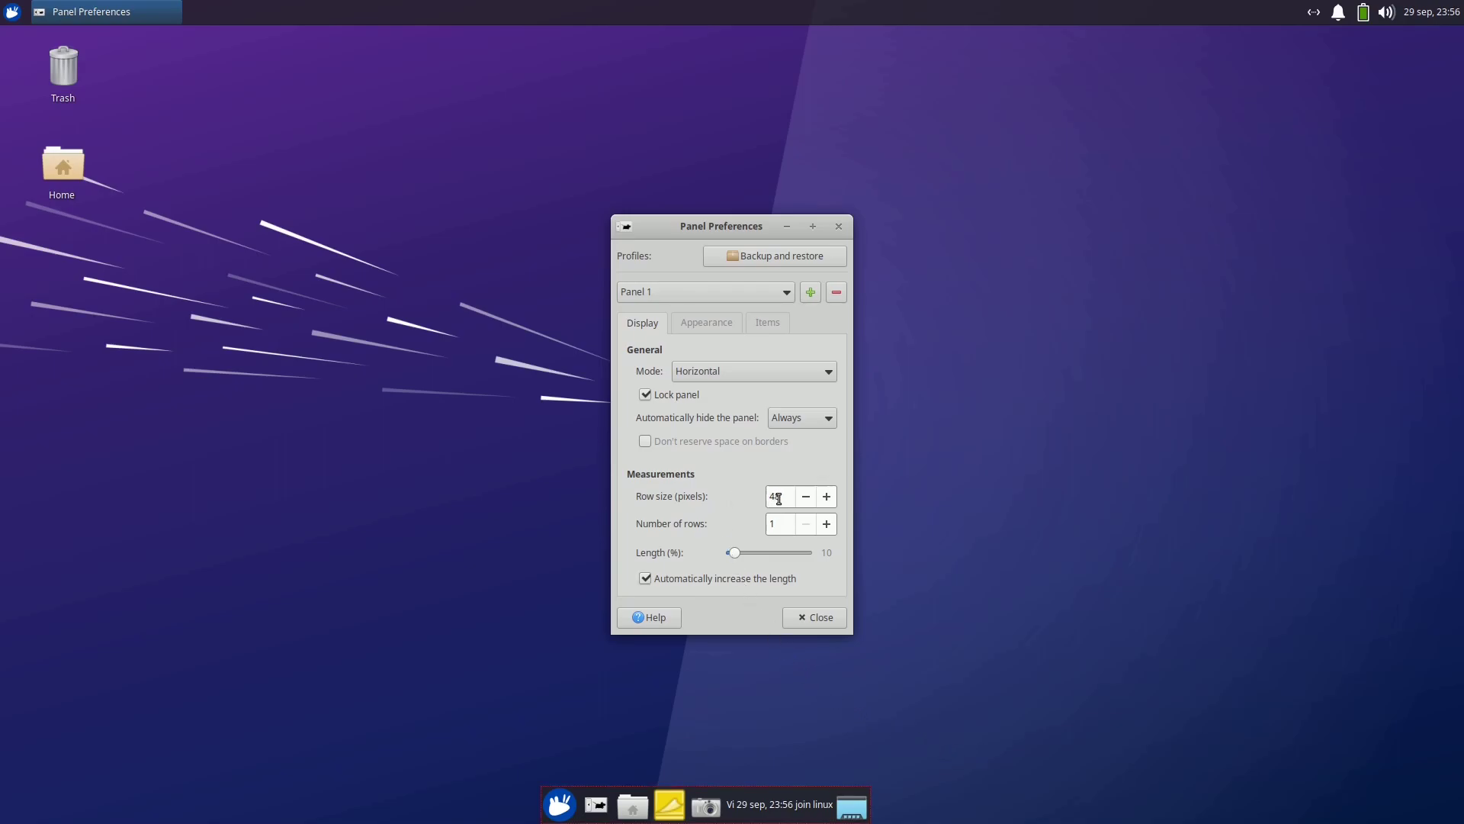
left_click(828, 500)
left_click(827, 500)
left_click(827, 499)
left_click(828, 500)
left_click(828, 500)
left_click(827, 500)
left_click(827, 500)
left_click(828, 499)
left_click(828, 499)
left_click(828, 499)
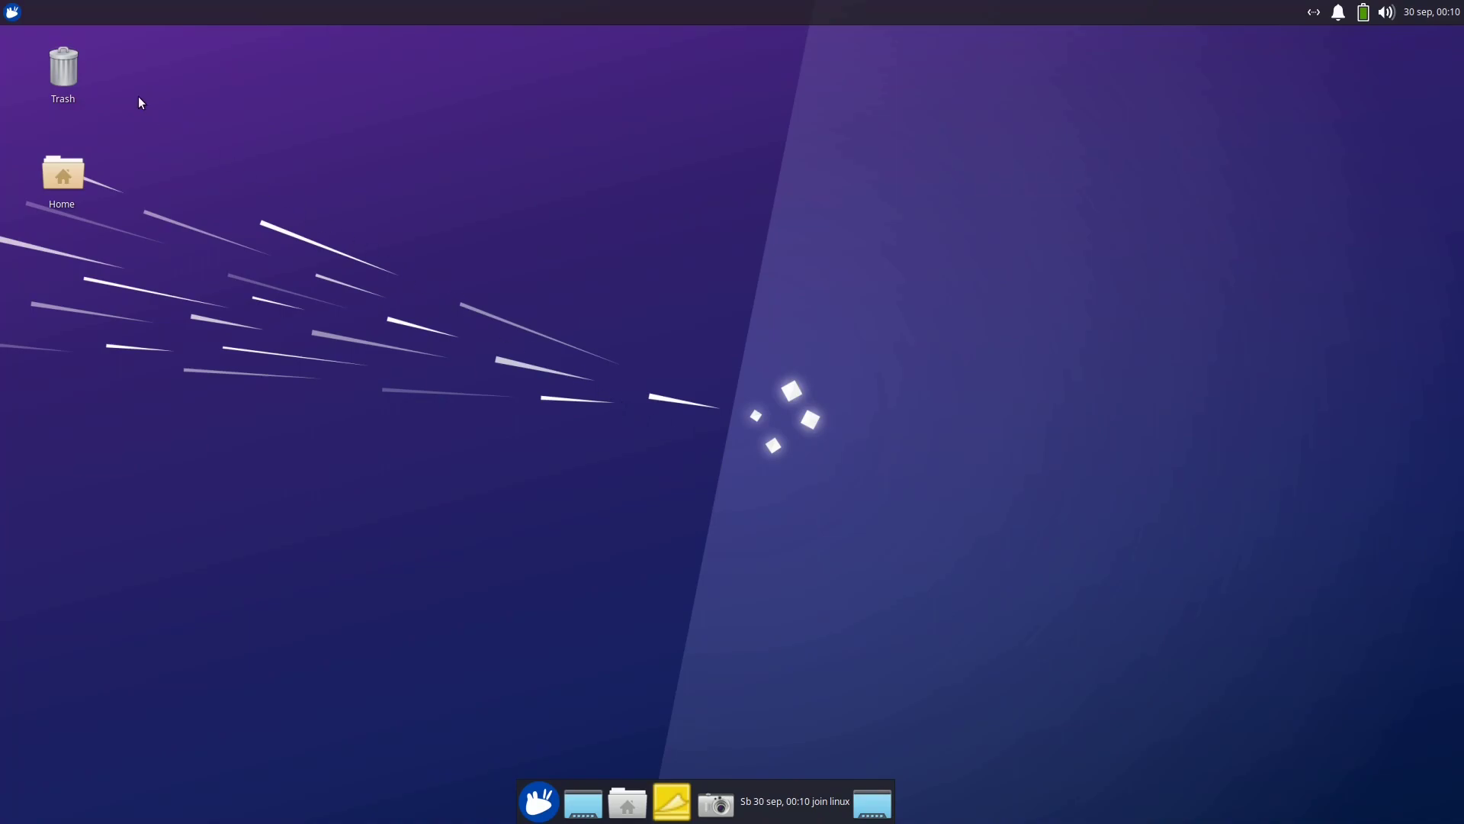
Add a Rhythmbox launcher to Panel 1 from the Multimedia category.
left_click(12, 12)
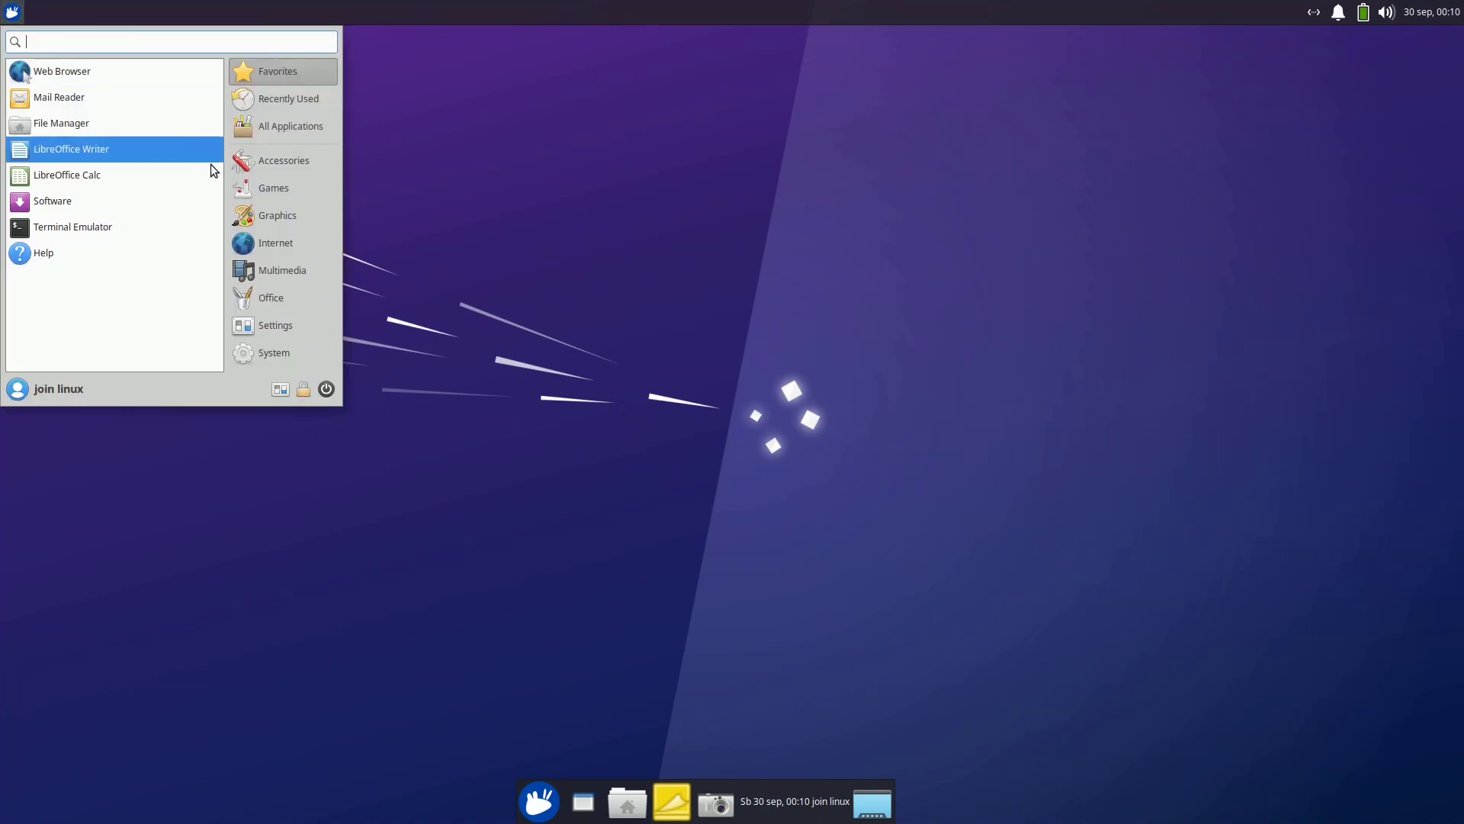
left_click(273, 272)
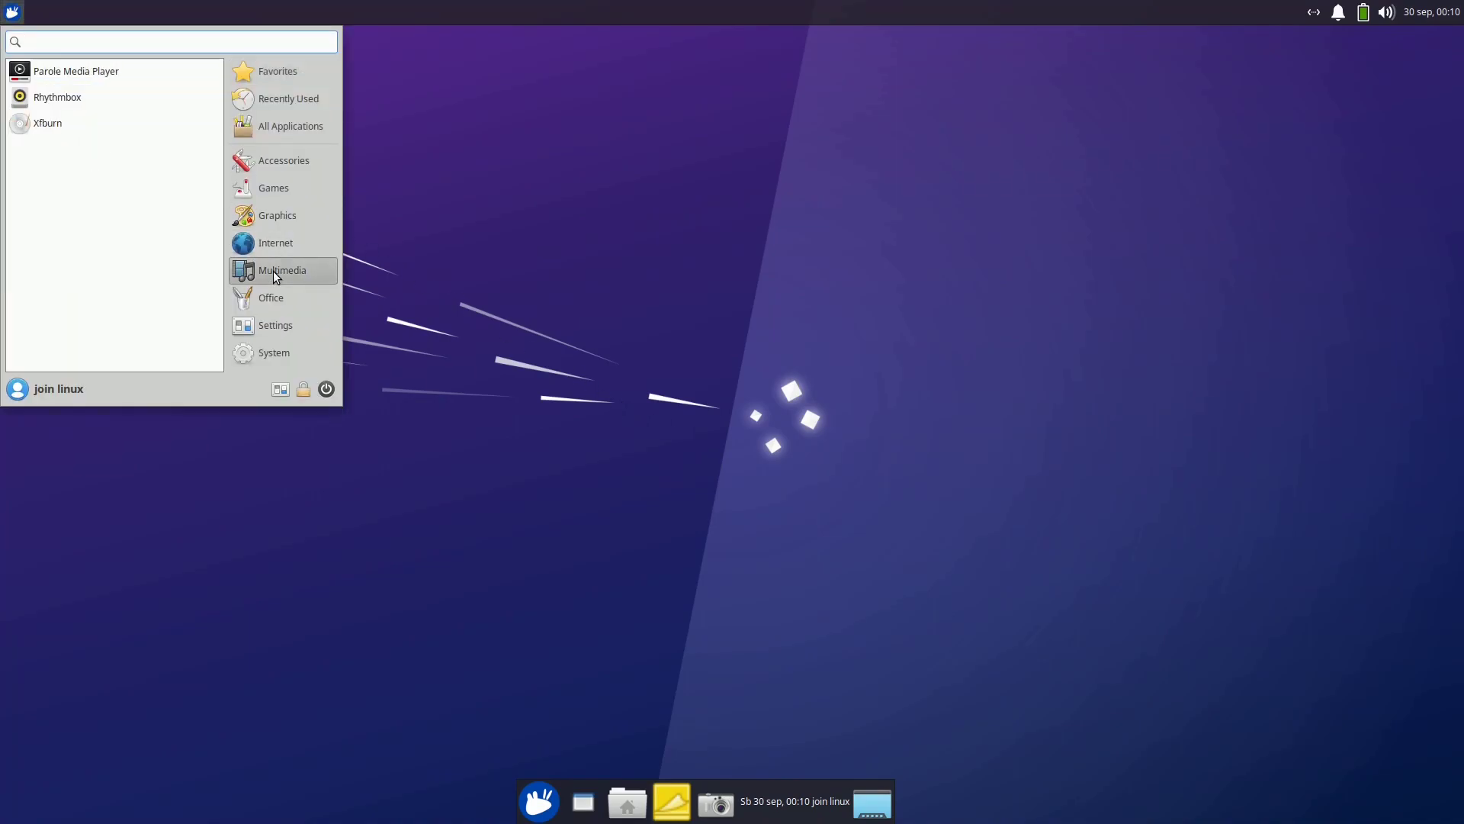
right_click(55, 98)
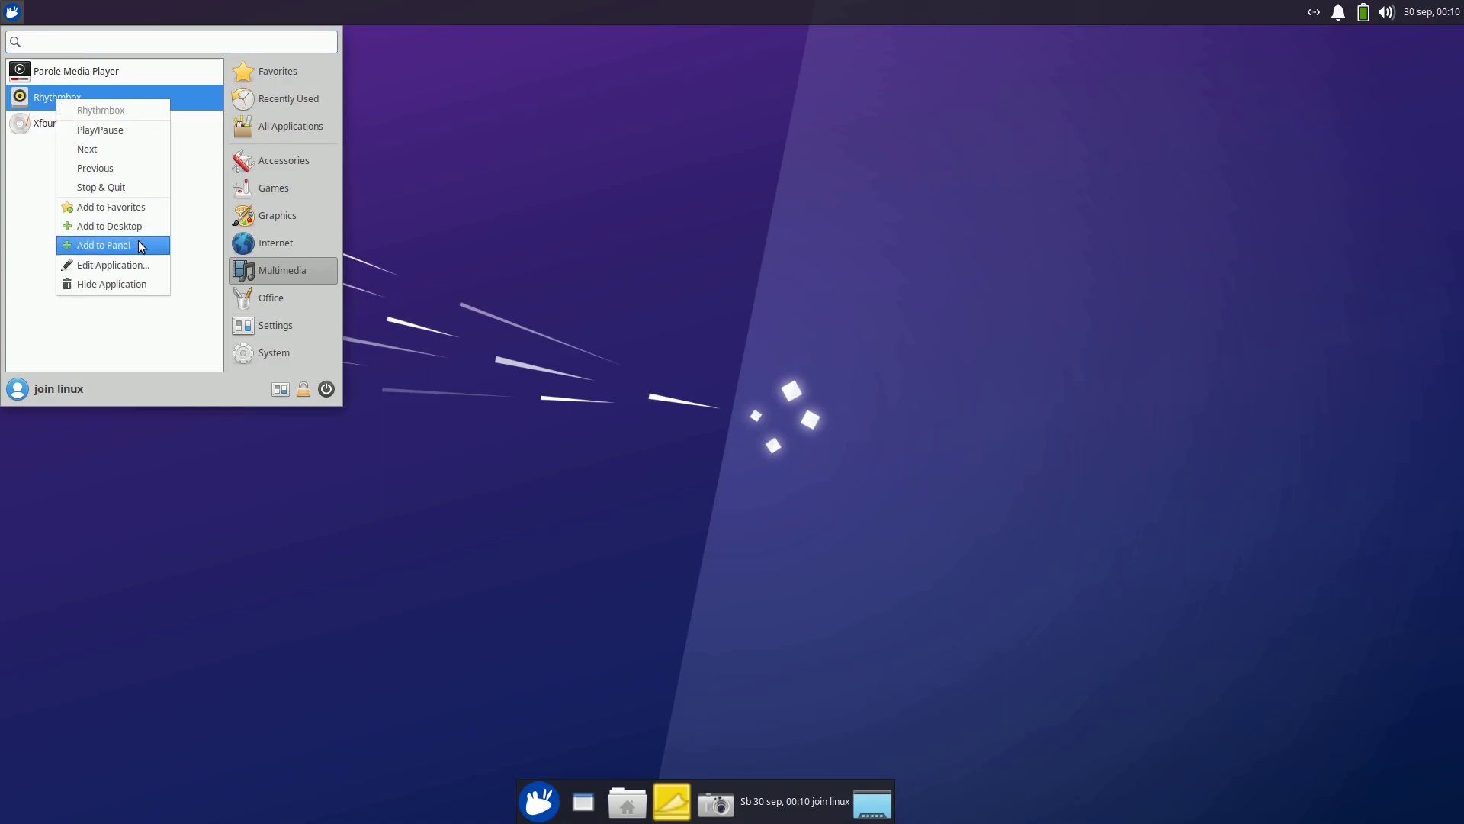
left_click(140, 245)
left_click(673, 406)
left_click(684, 435)
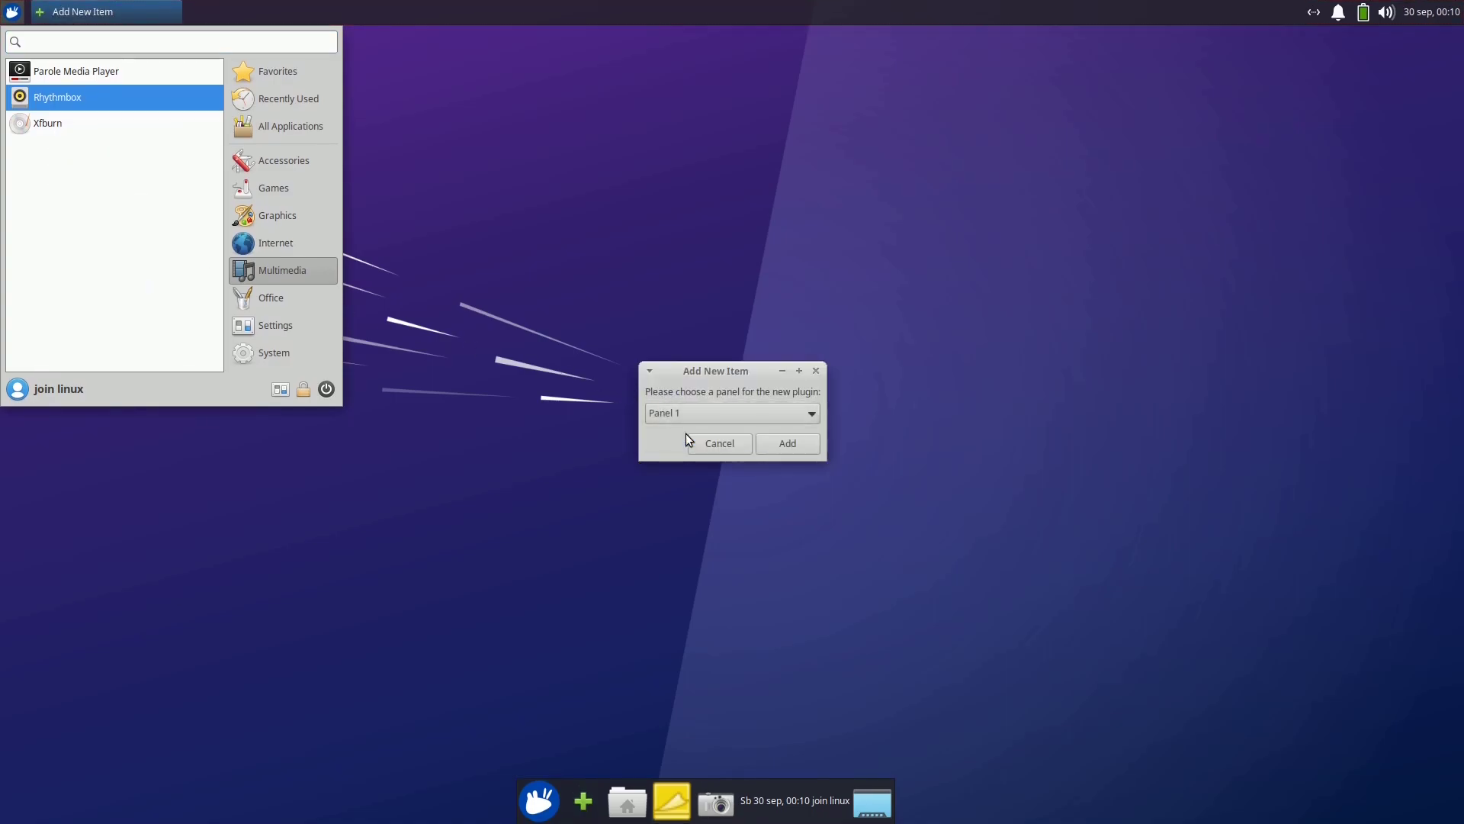
left_click(787, 443)
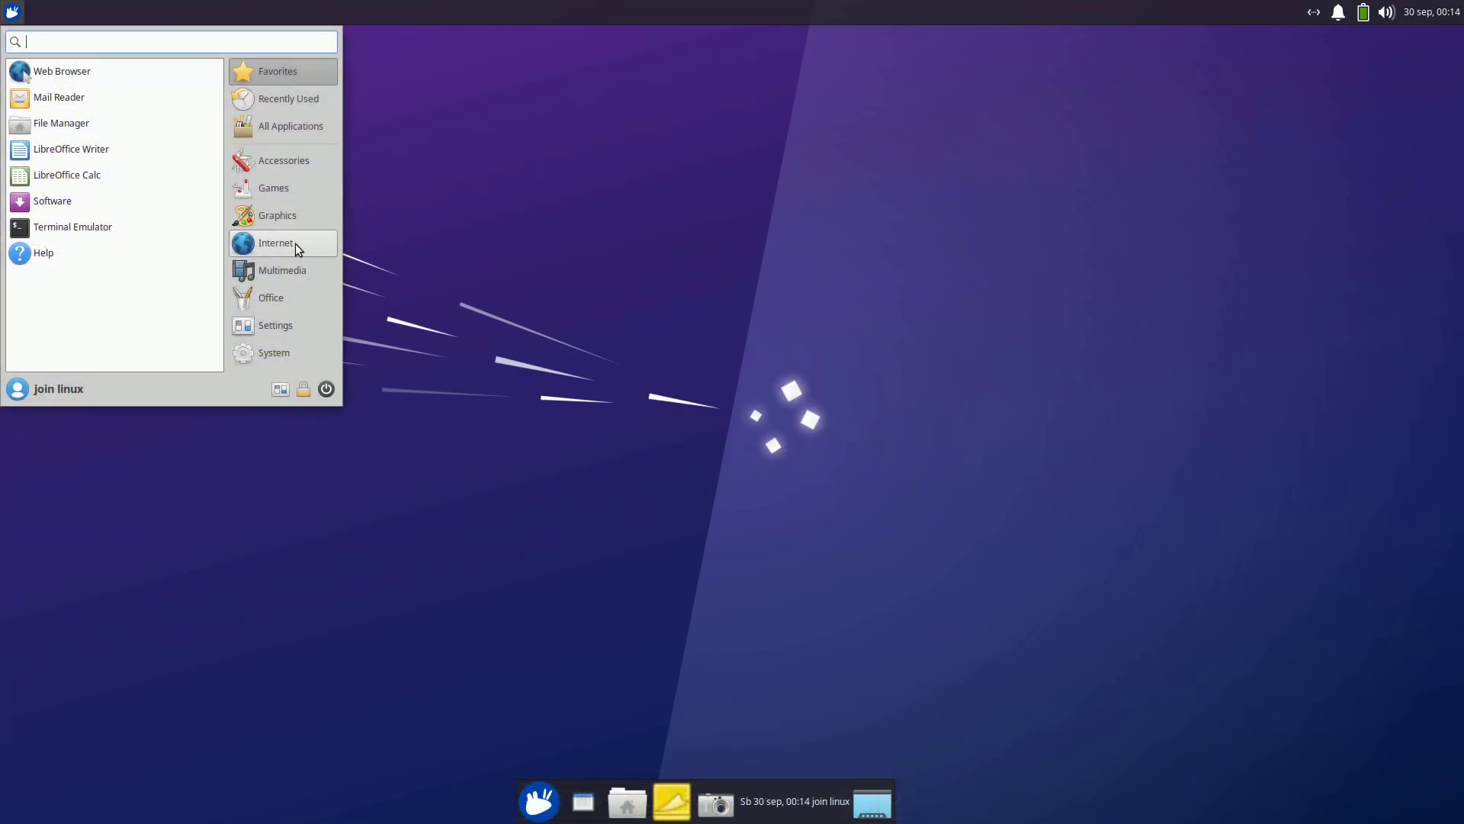
Add a Firefox launcher to Panel 1 from the Internet category.
left_click(295, 244)
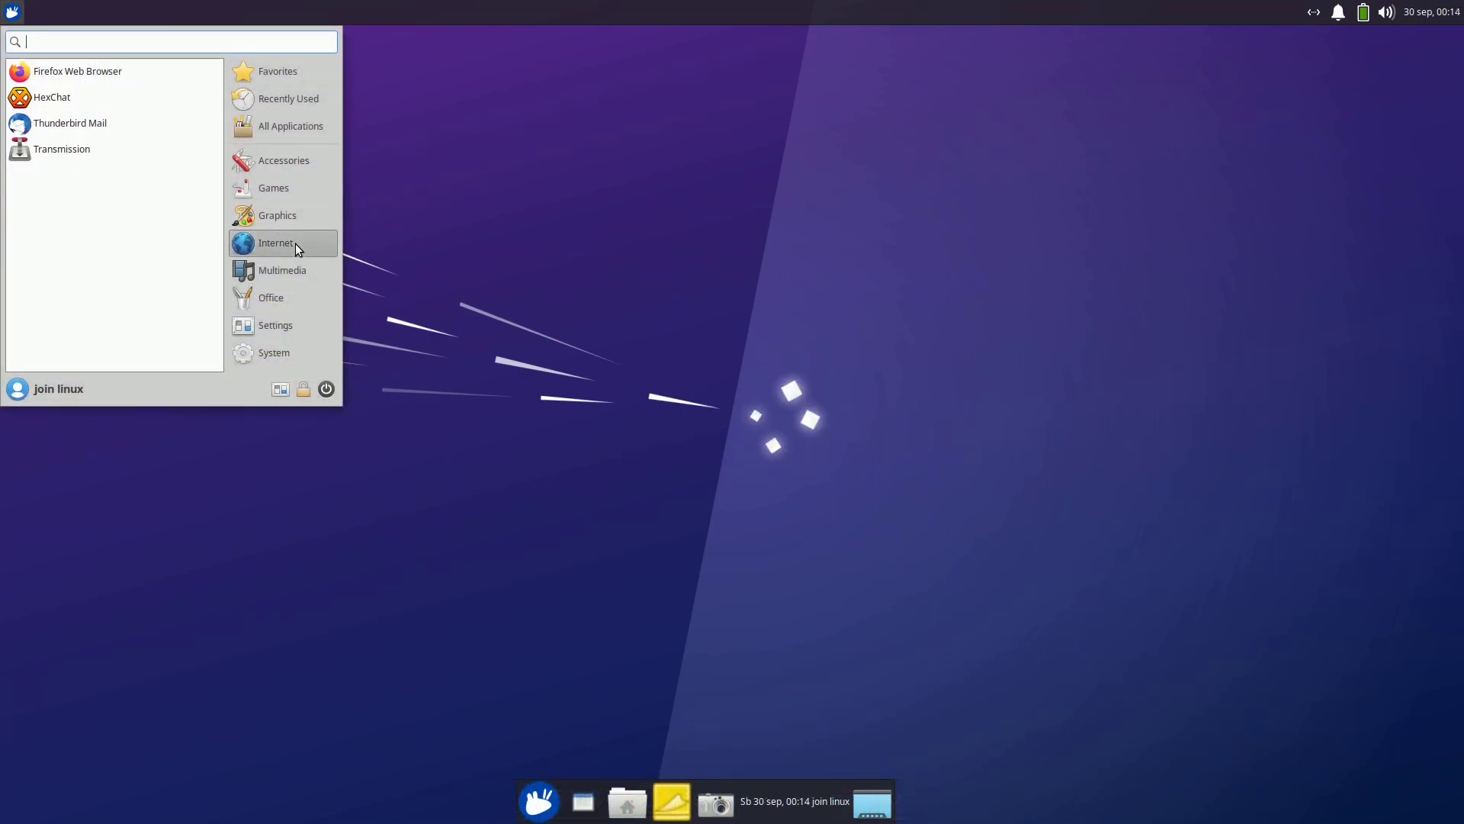
right_click(66, 72)
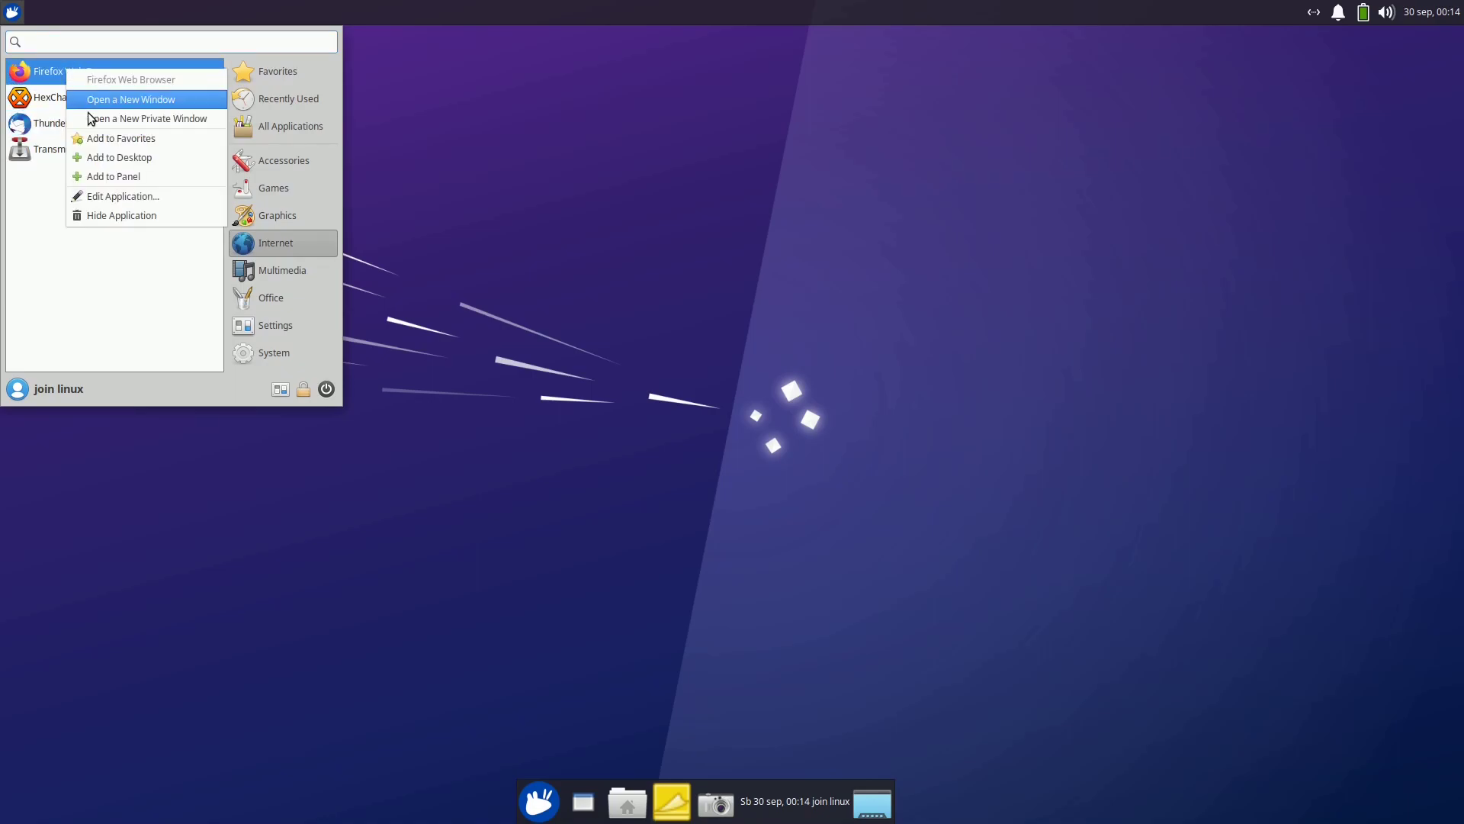
left_click(118, 180)
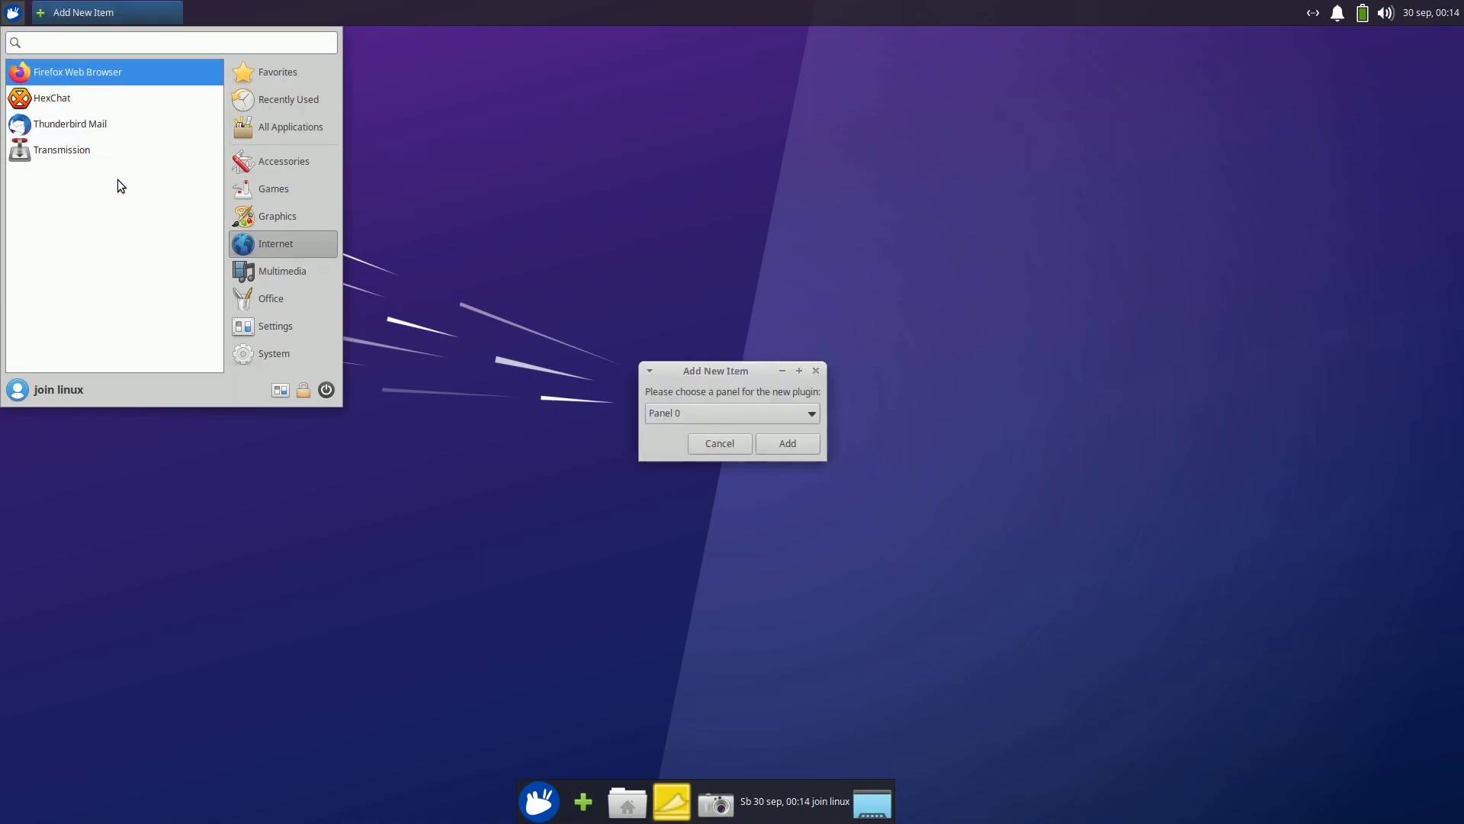
left_click(702, 407)
left_click(694, 432)
left_click(770, 446)
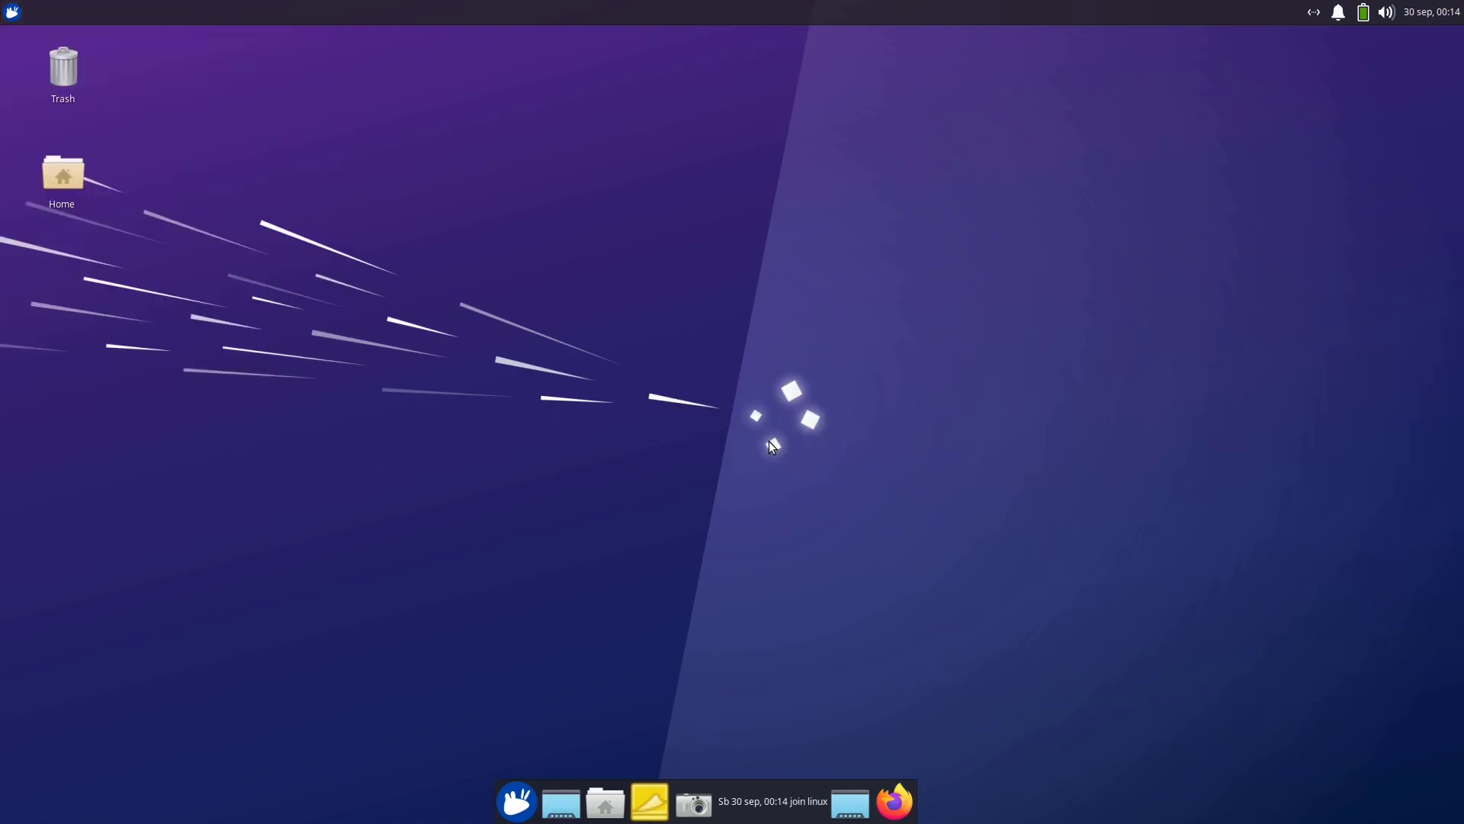
Add a Thunderbird Mail launcher to Panel 1.
key("super")
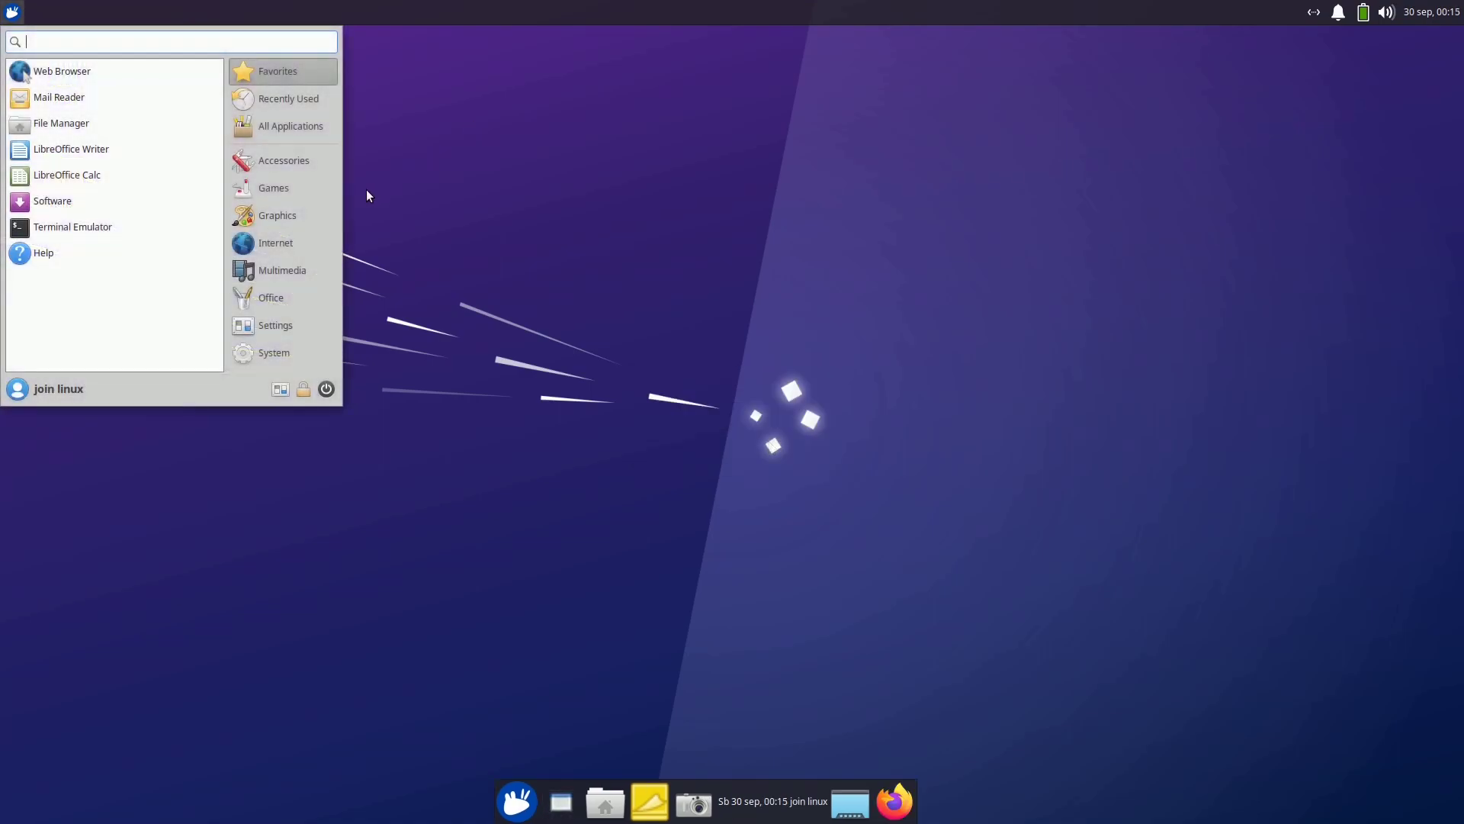
left_click(299, 242)
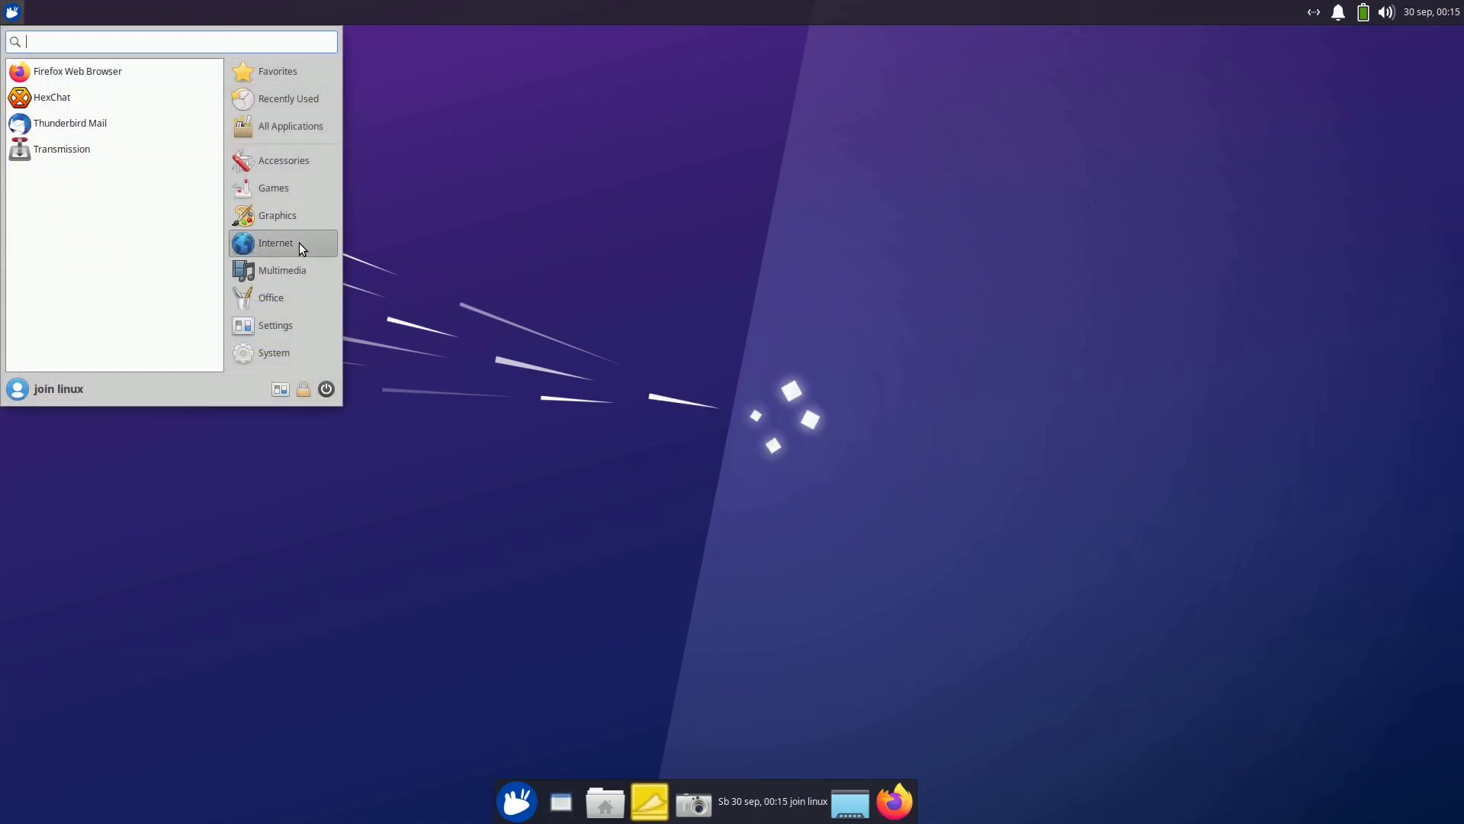
right_click(87, 125)
left_click(153, 236)
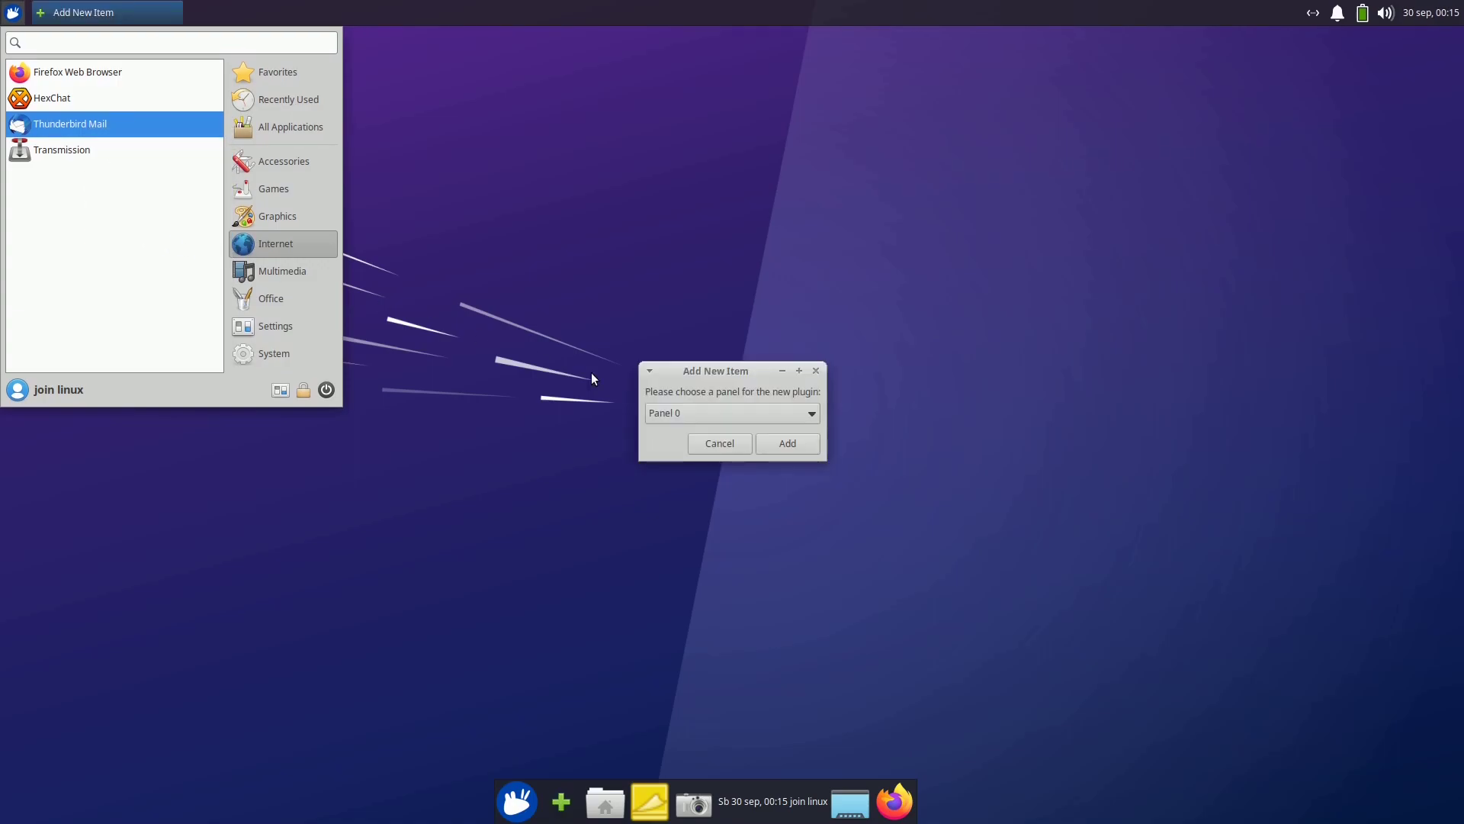
left_click(714, 413)
left_click(678, 435)
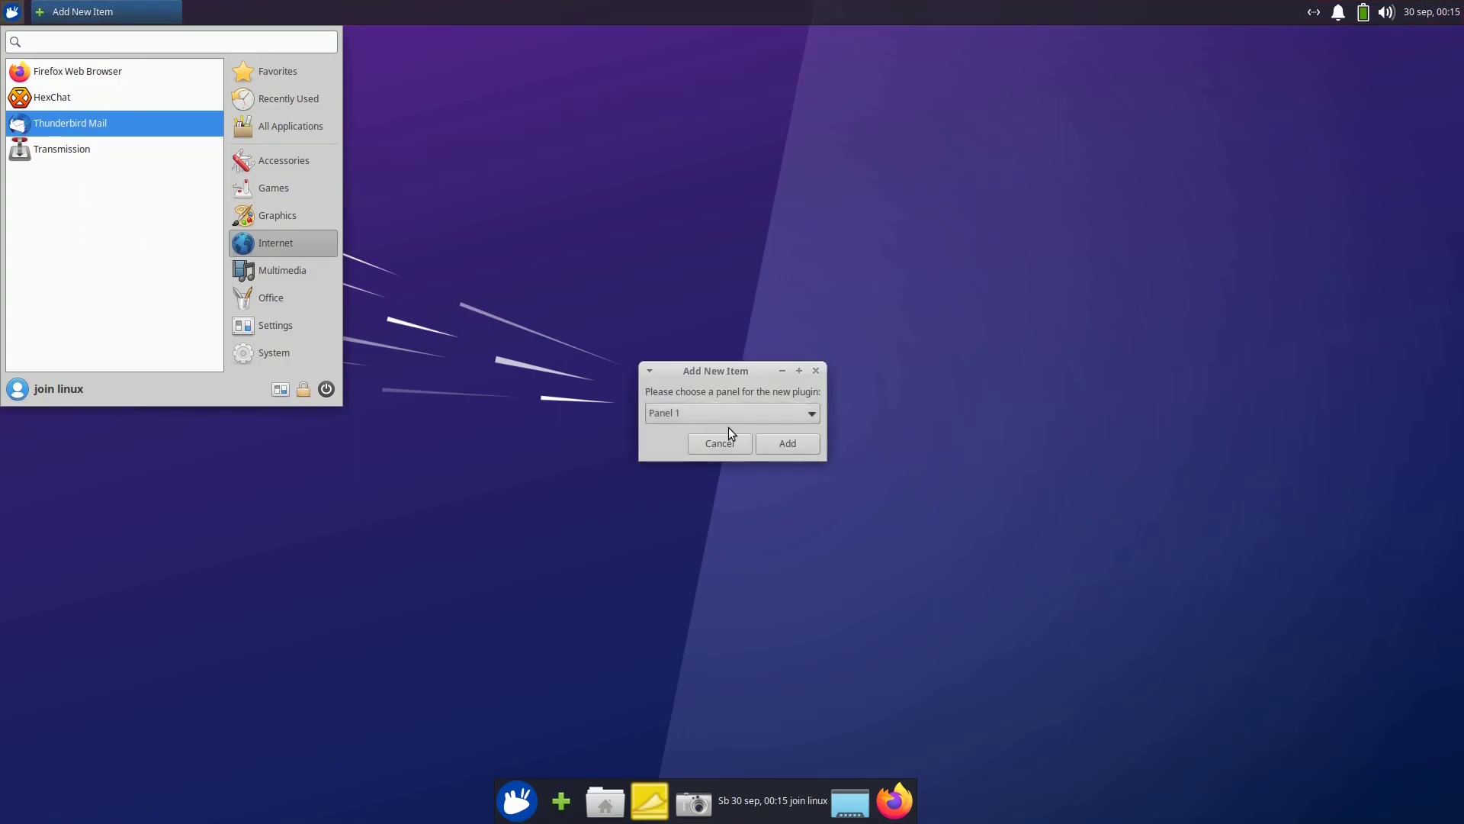
left_click(789, 445)
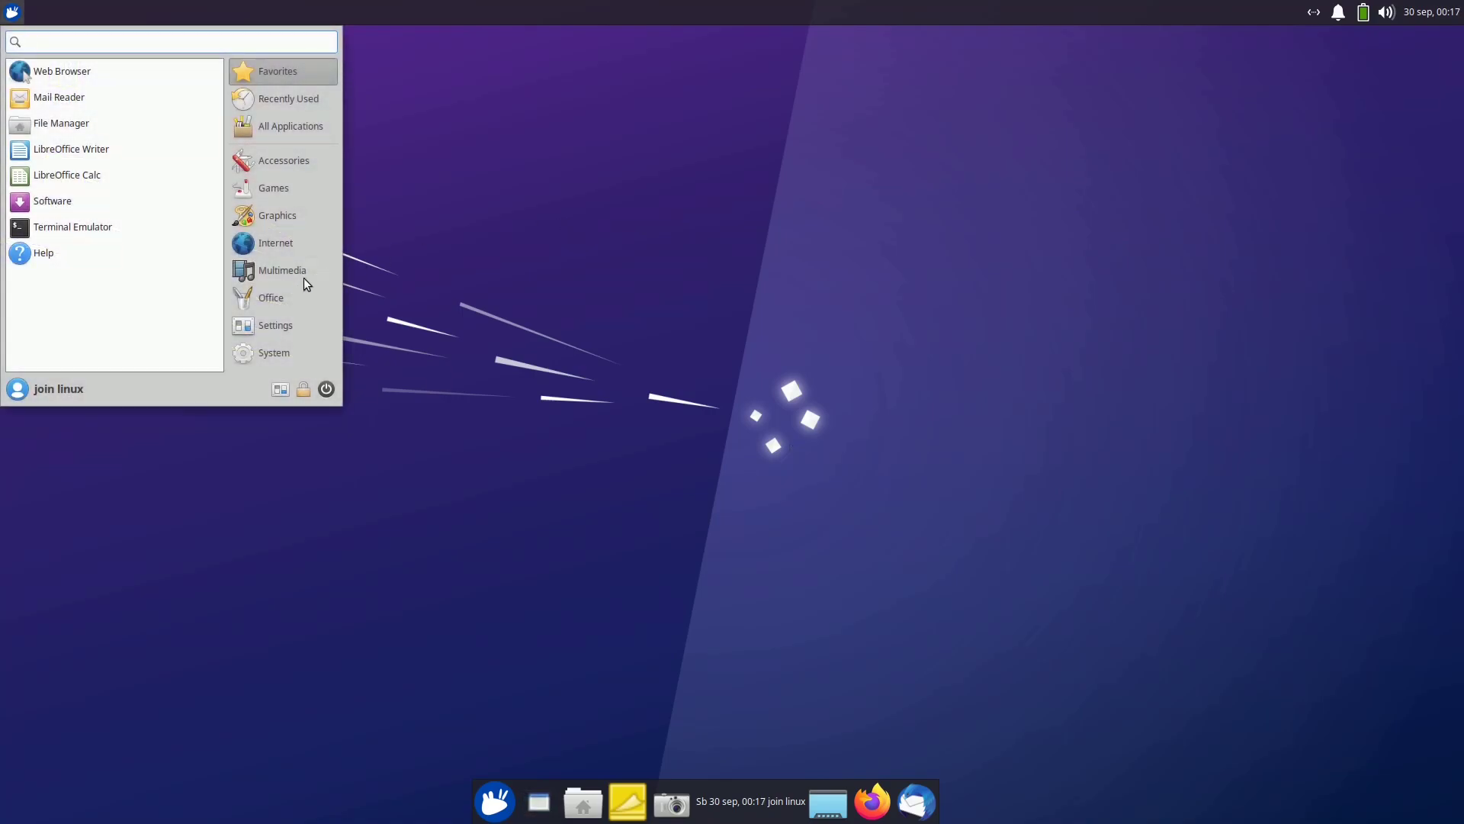
Add a LibreOffice Writer launcher to Panel 1 from the Office category.
left_click(281, 299)
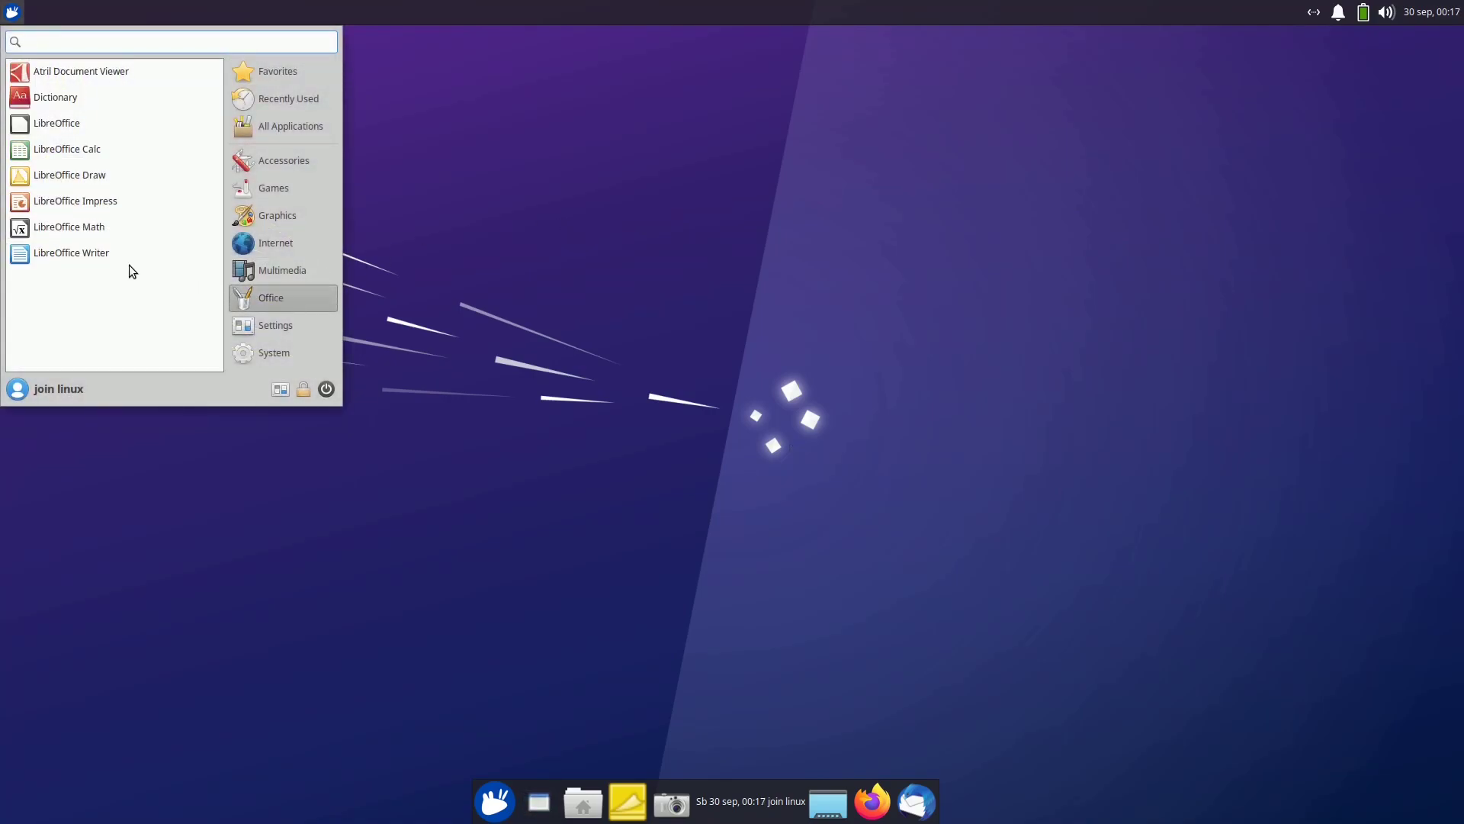
right_click(104, 254)
left_click(173, 332)
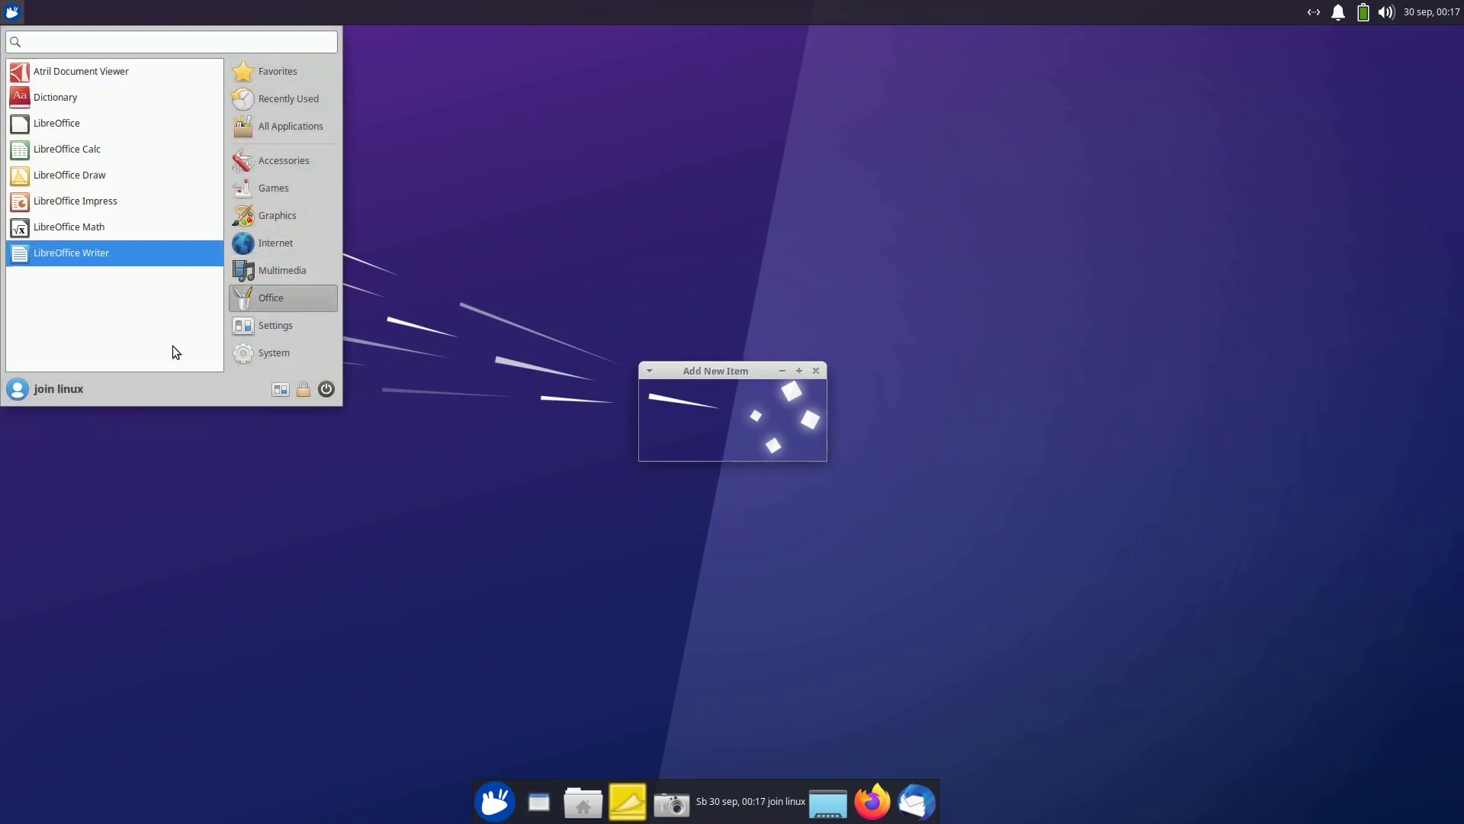
left_click(728, 412)
left_click(774, 441)
left_click(775, 444)
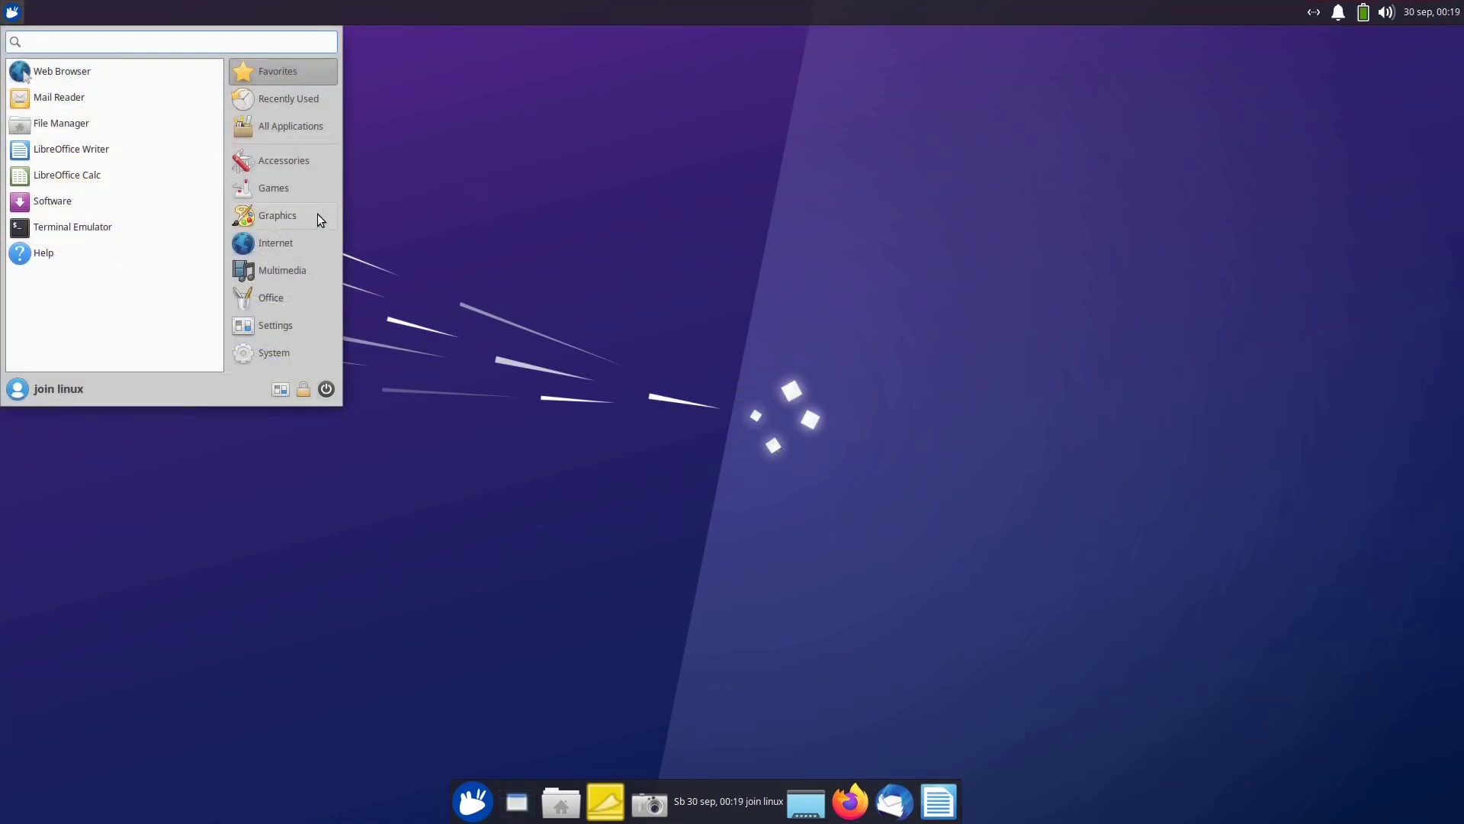
Add a GIMP launcher to Panel 1 from the Graphics category.
left_click(293, 217)
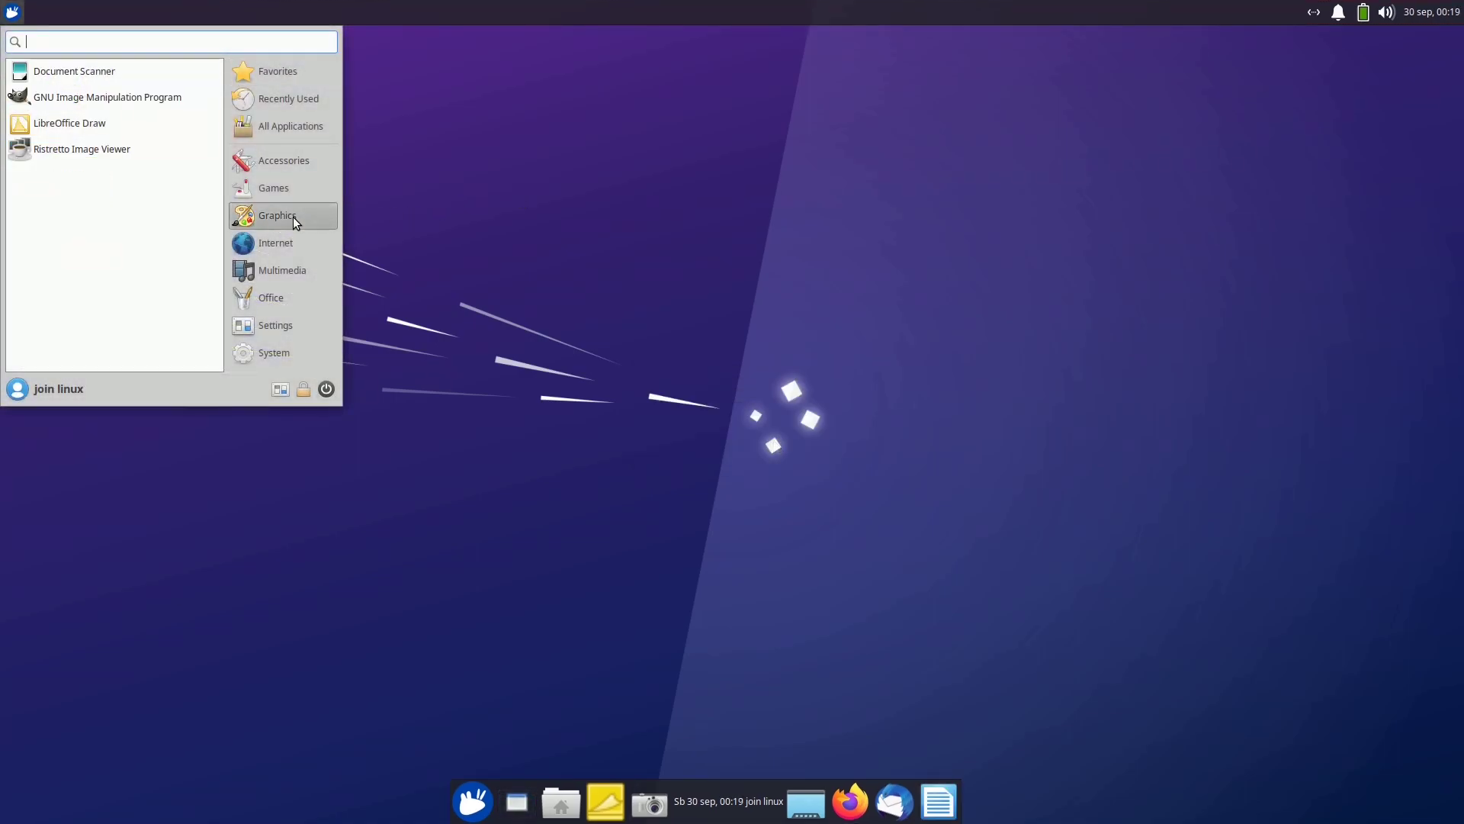
right_click(117, 104)
left_click(166, 174)
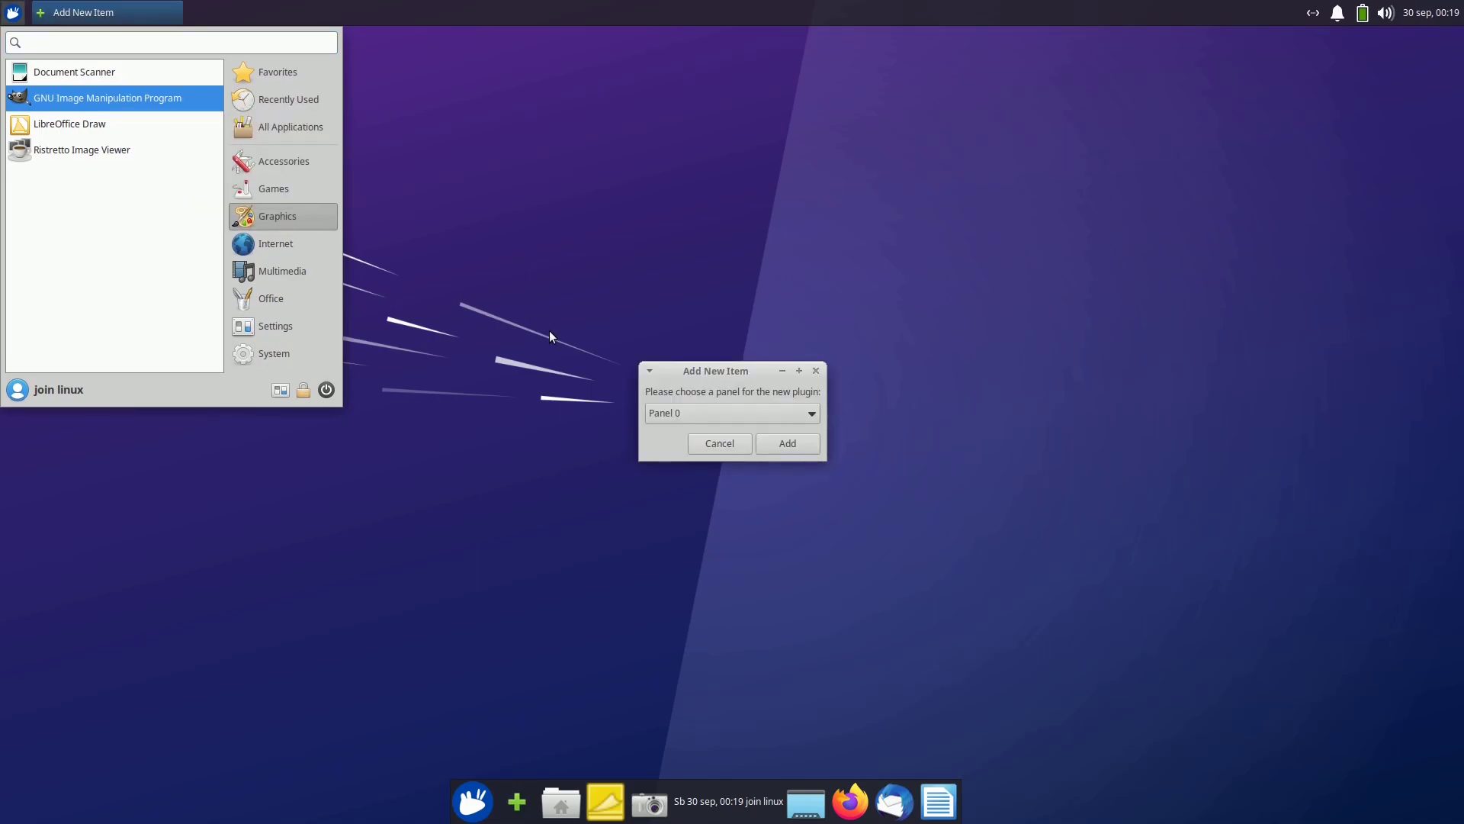
left_click(670, 413)
left_click(681, 433)
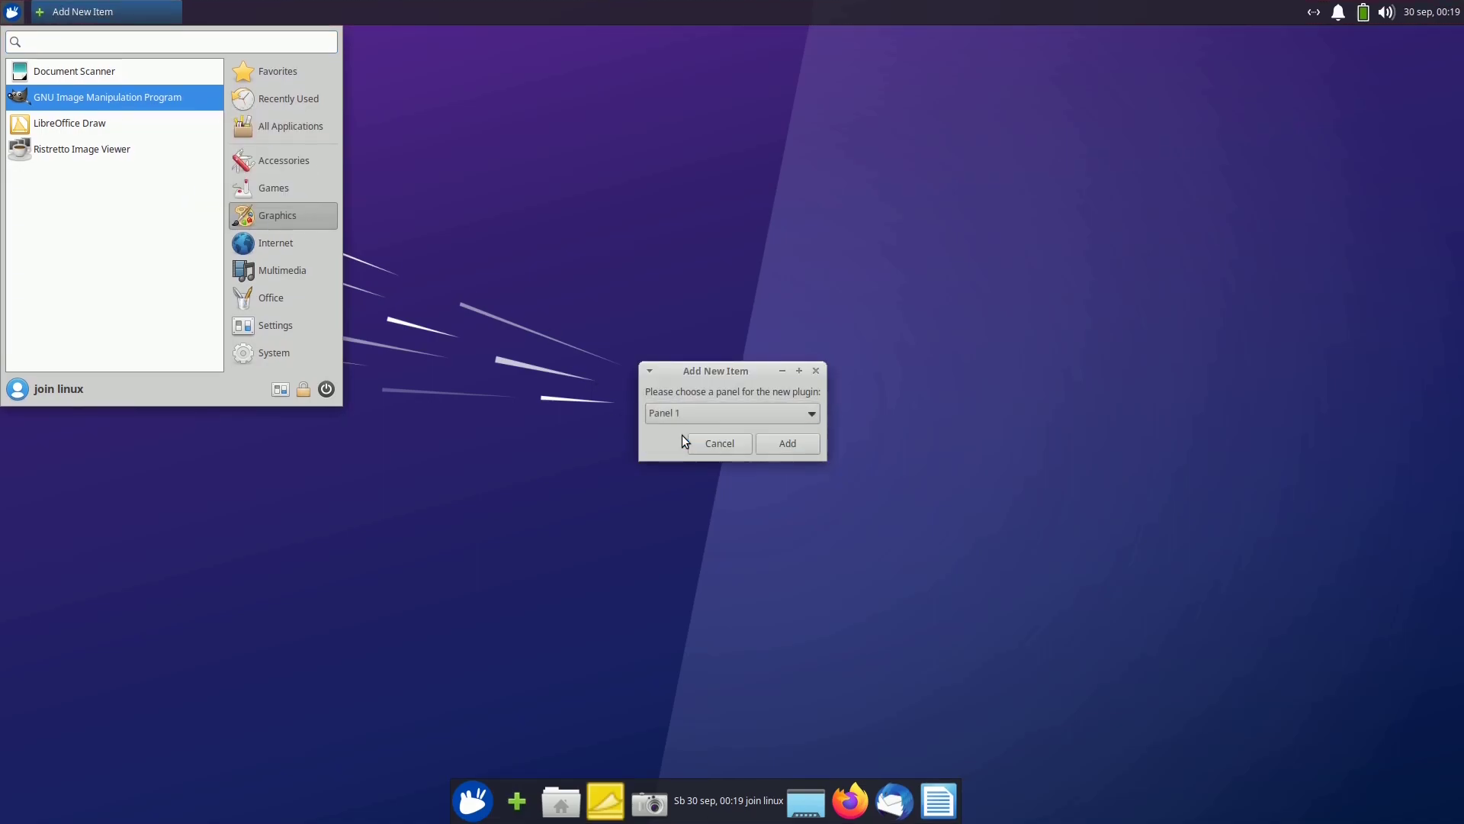
left_click(772, 443)
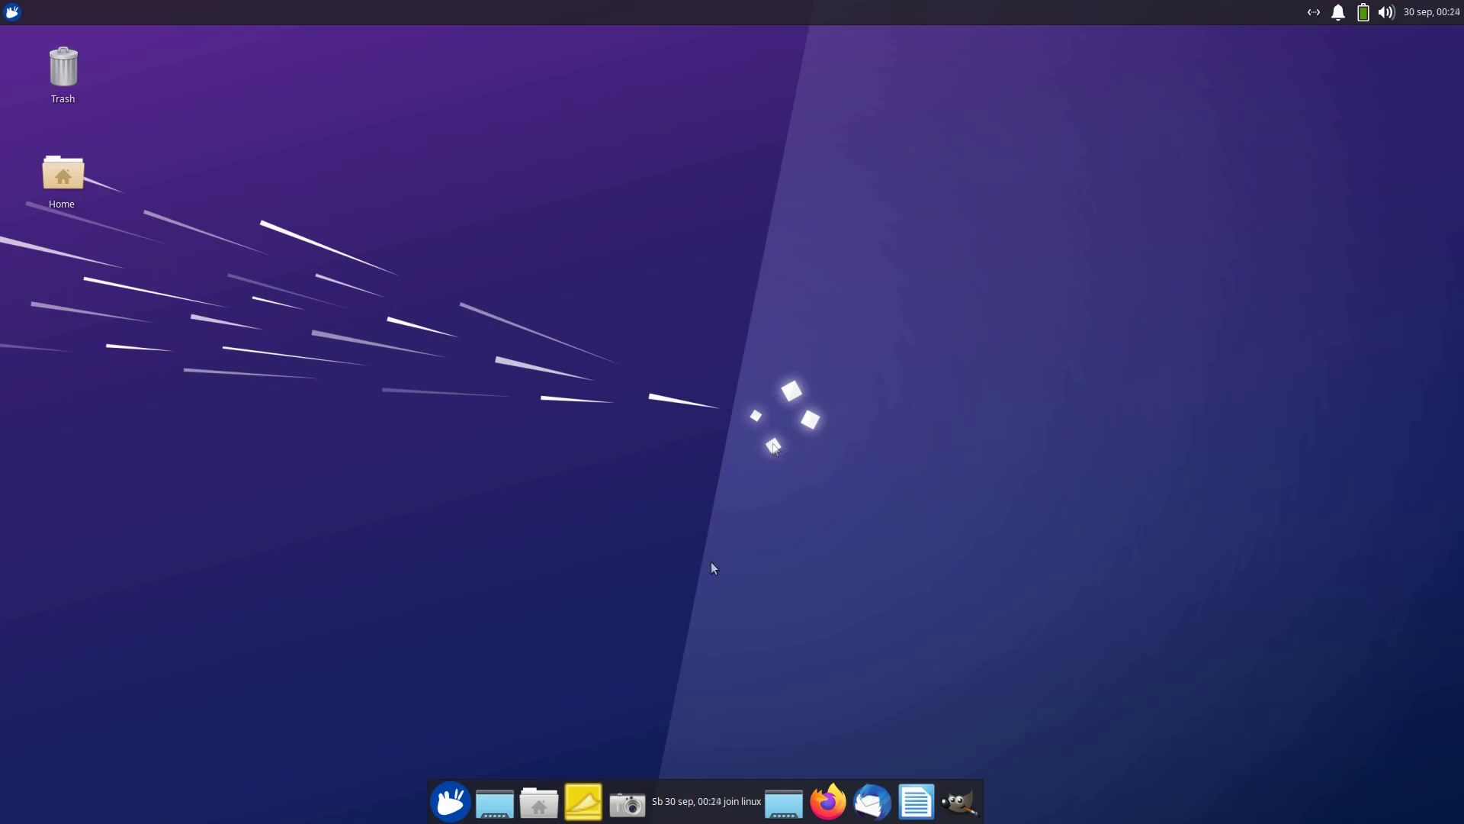
In the dock's Items list, move Show Desktop to the very end.
right_click(785, 808)
mouse_move(853, 766)
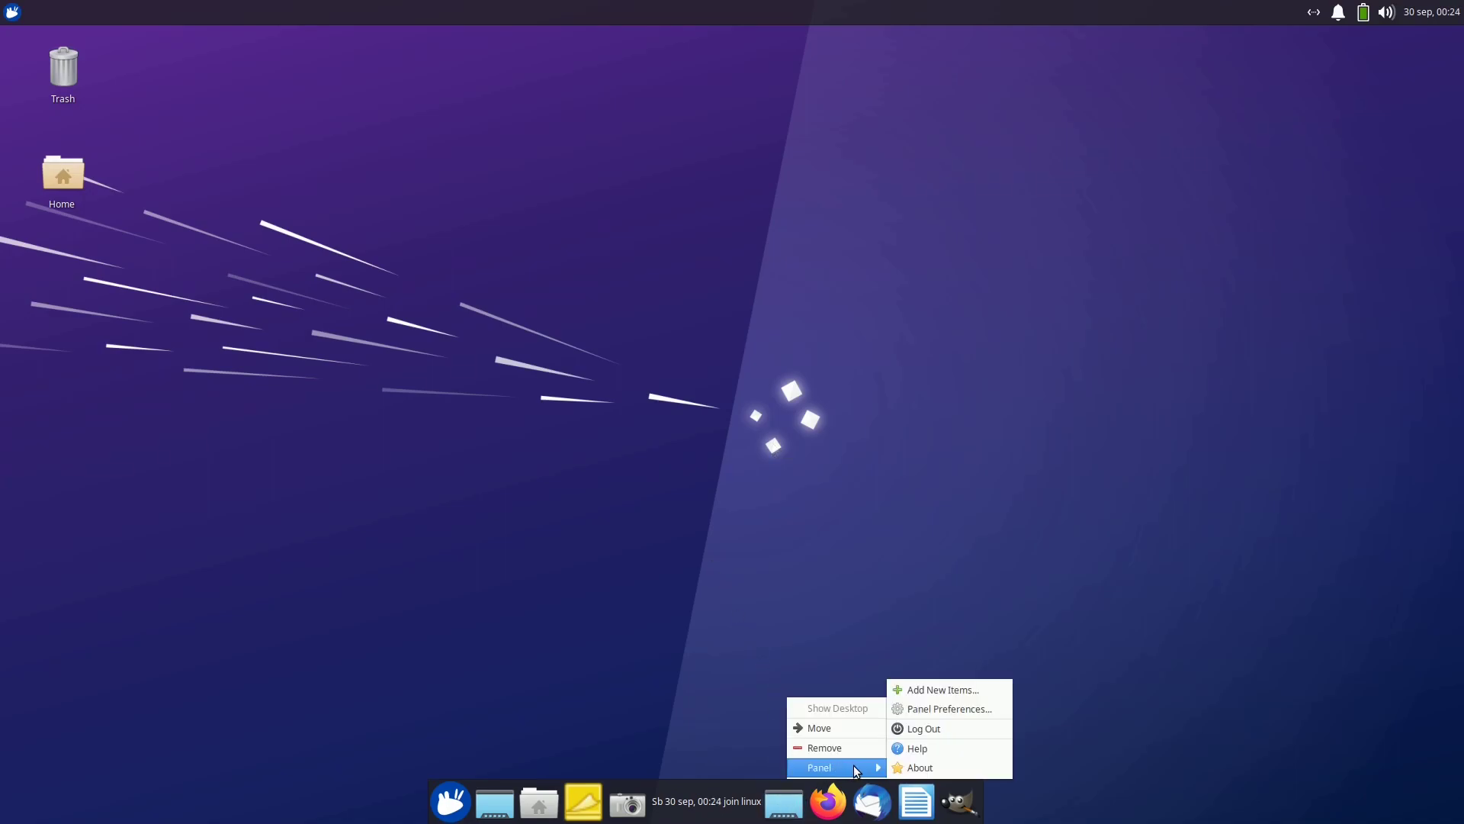
left_click(917, 711)
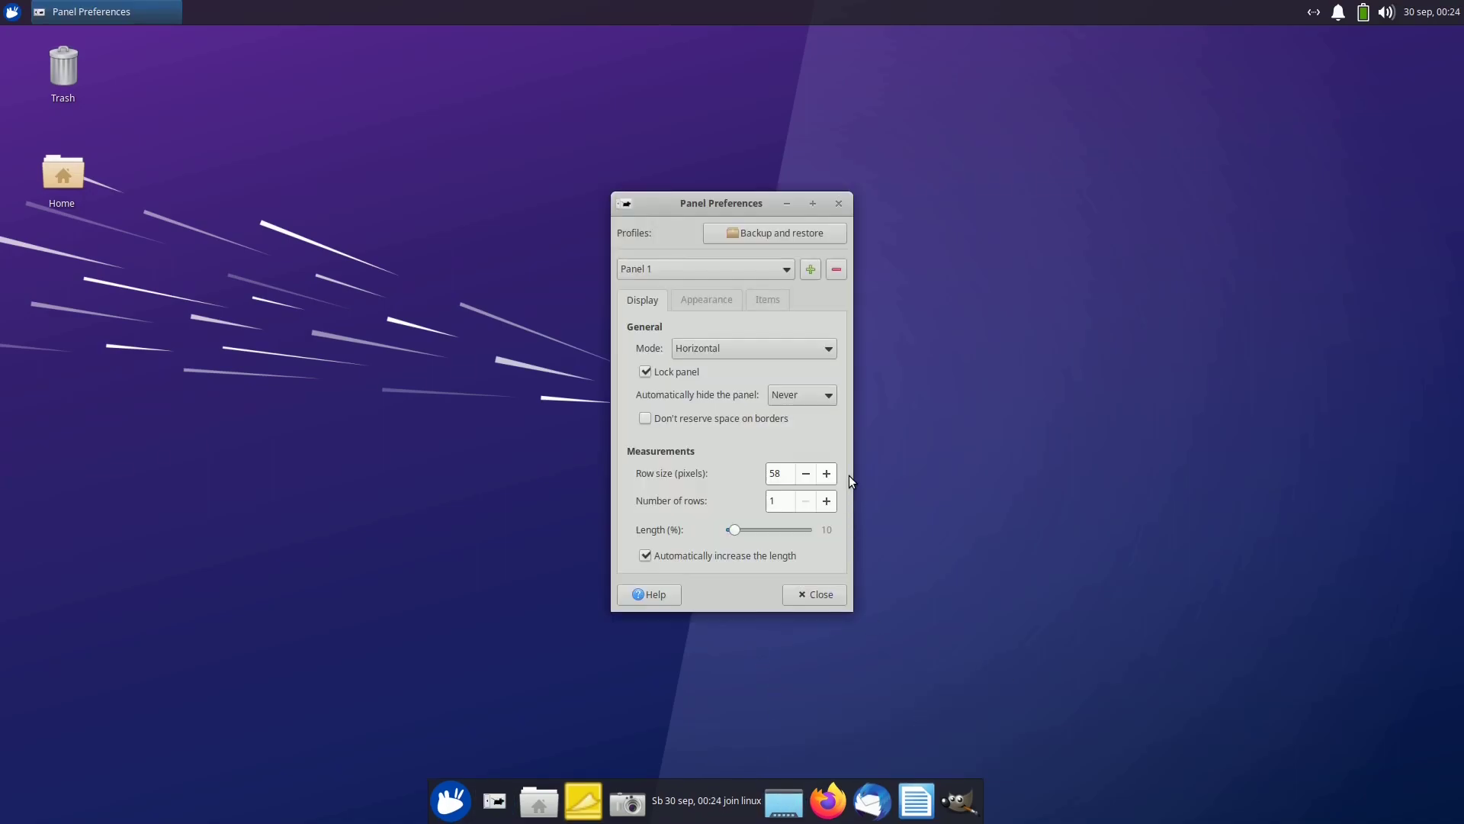
left_click(765, 302)
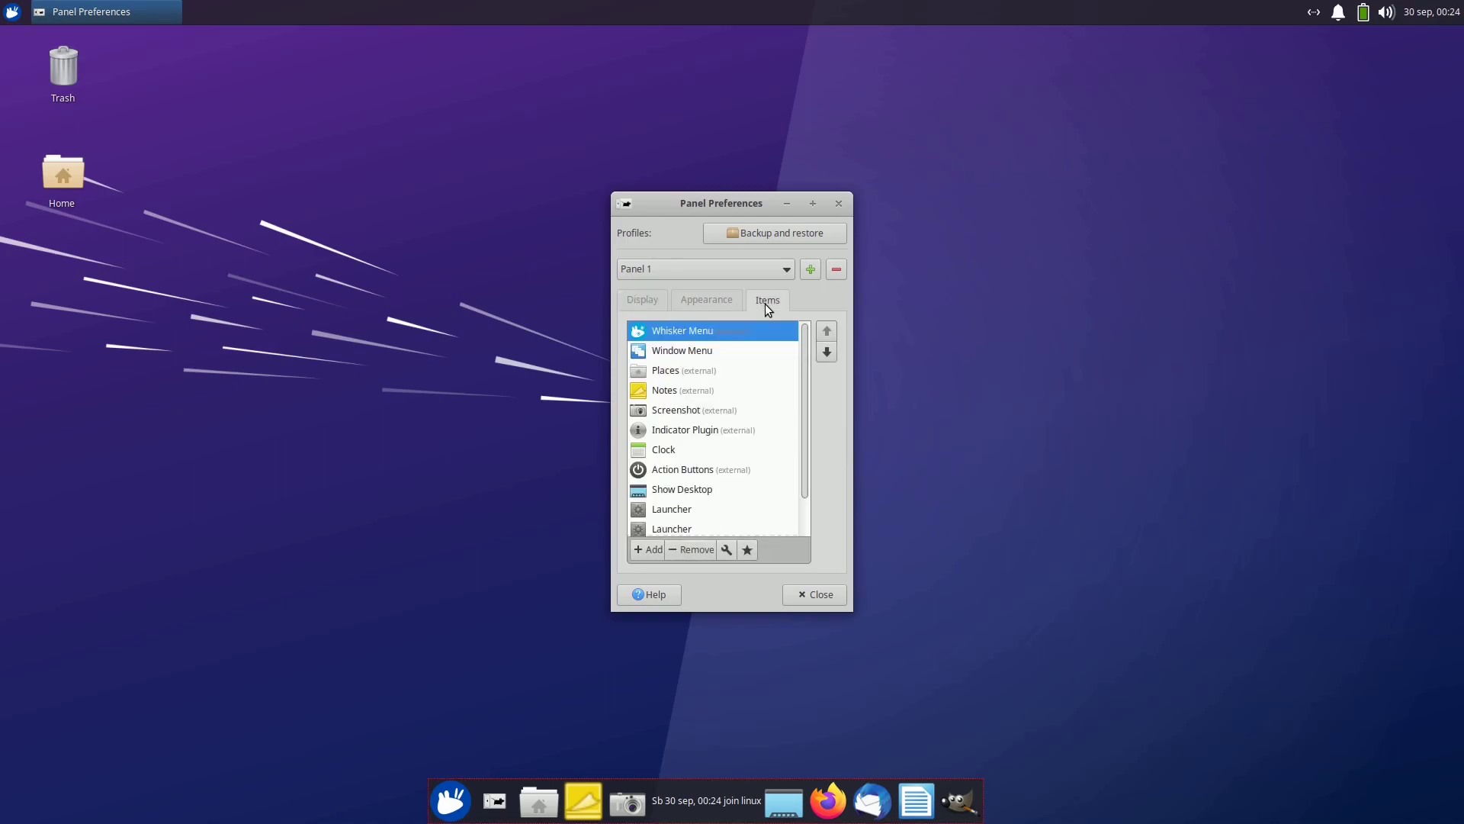
scroll(807, 380, "down", 2)
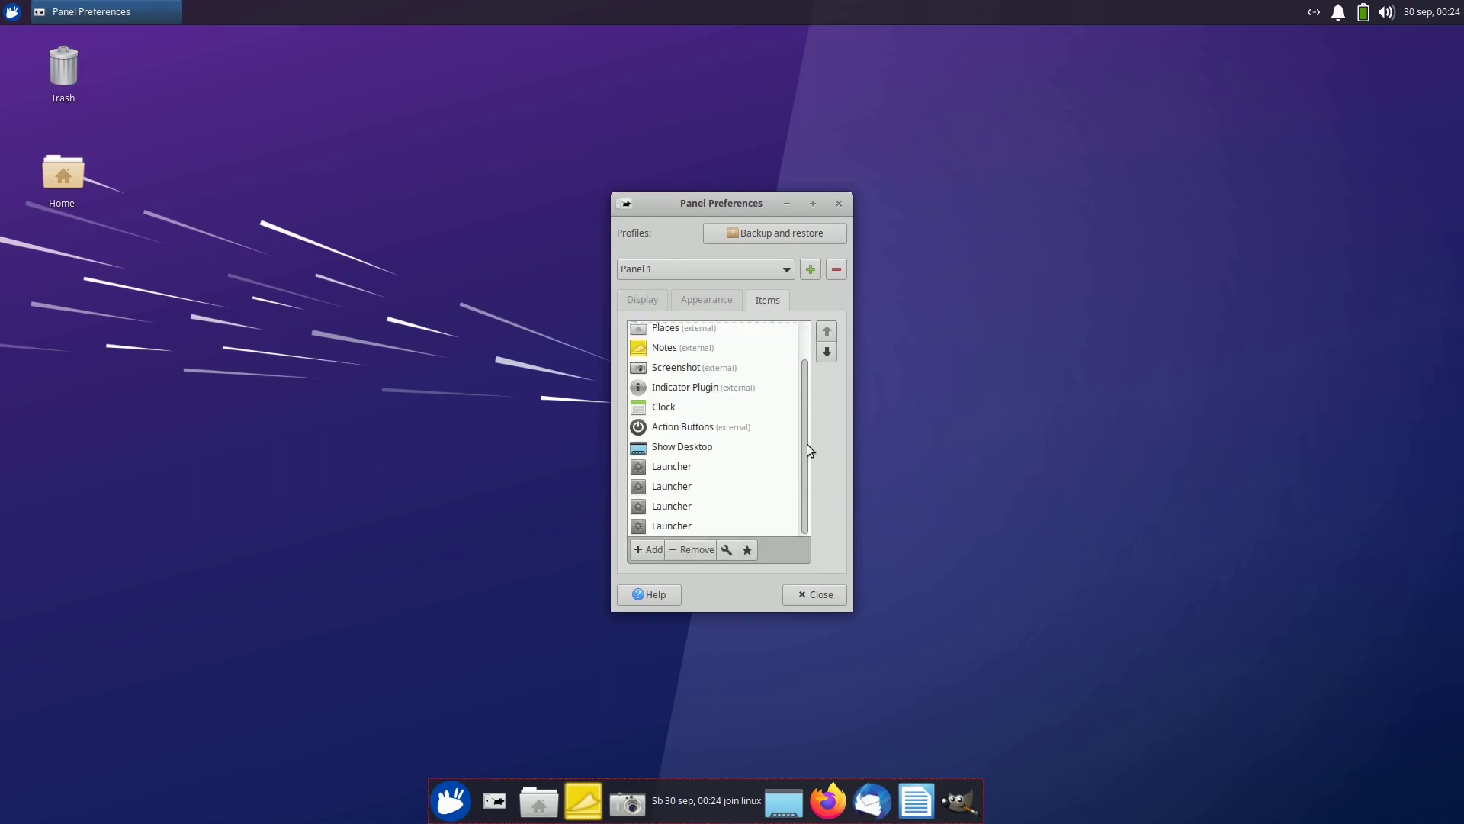
left_click(695, 446)
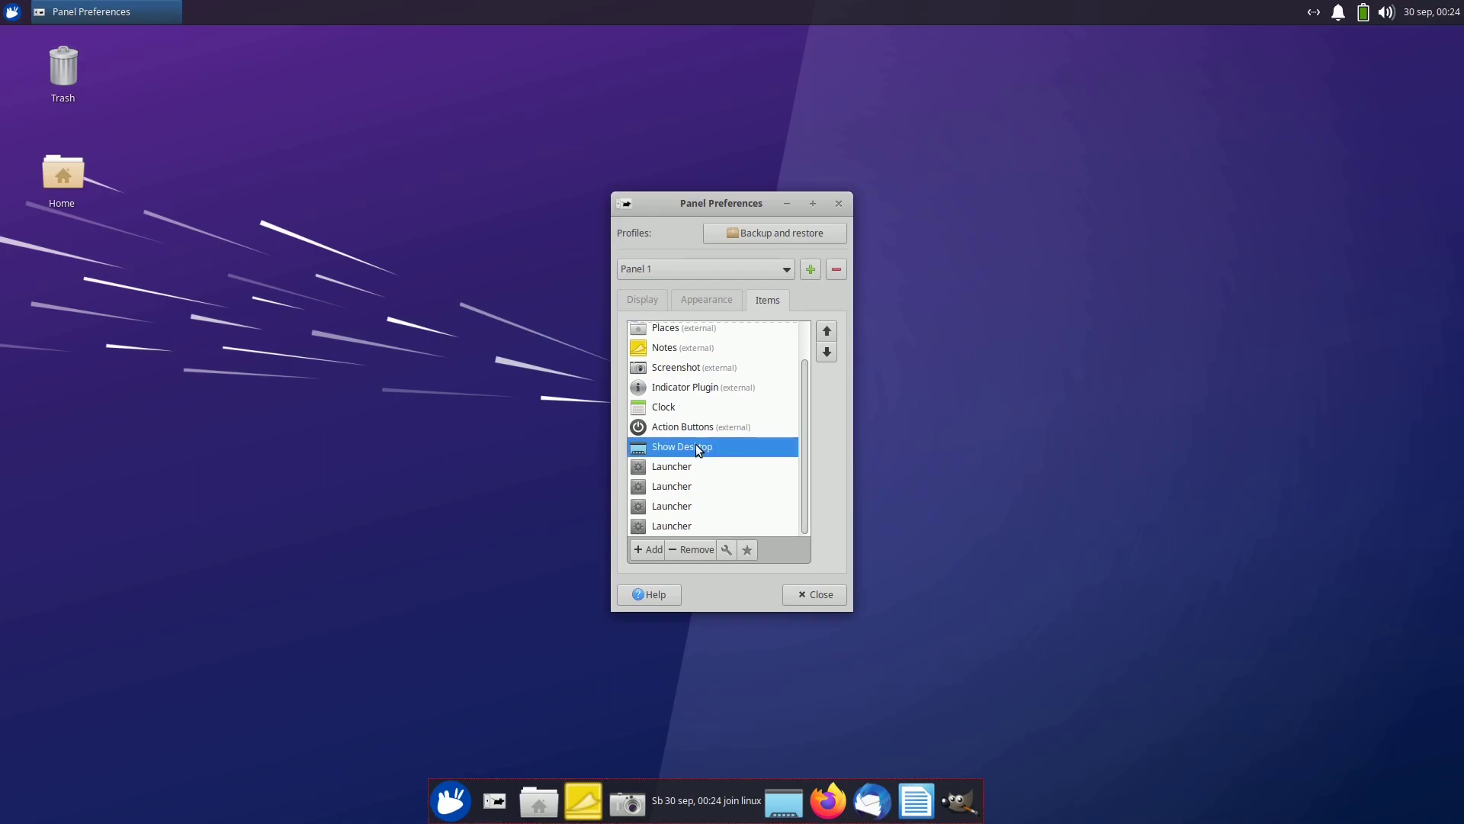
left_click(827, 353)
left_click(827, 352)
left_click(826, 352)
left_click(827, 352)
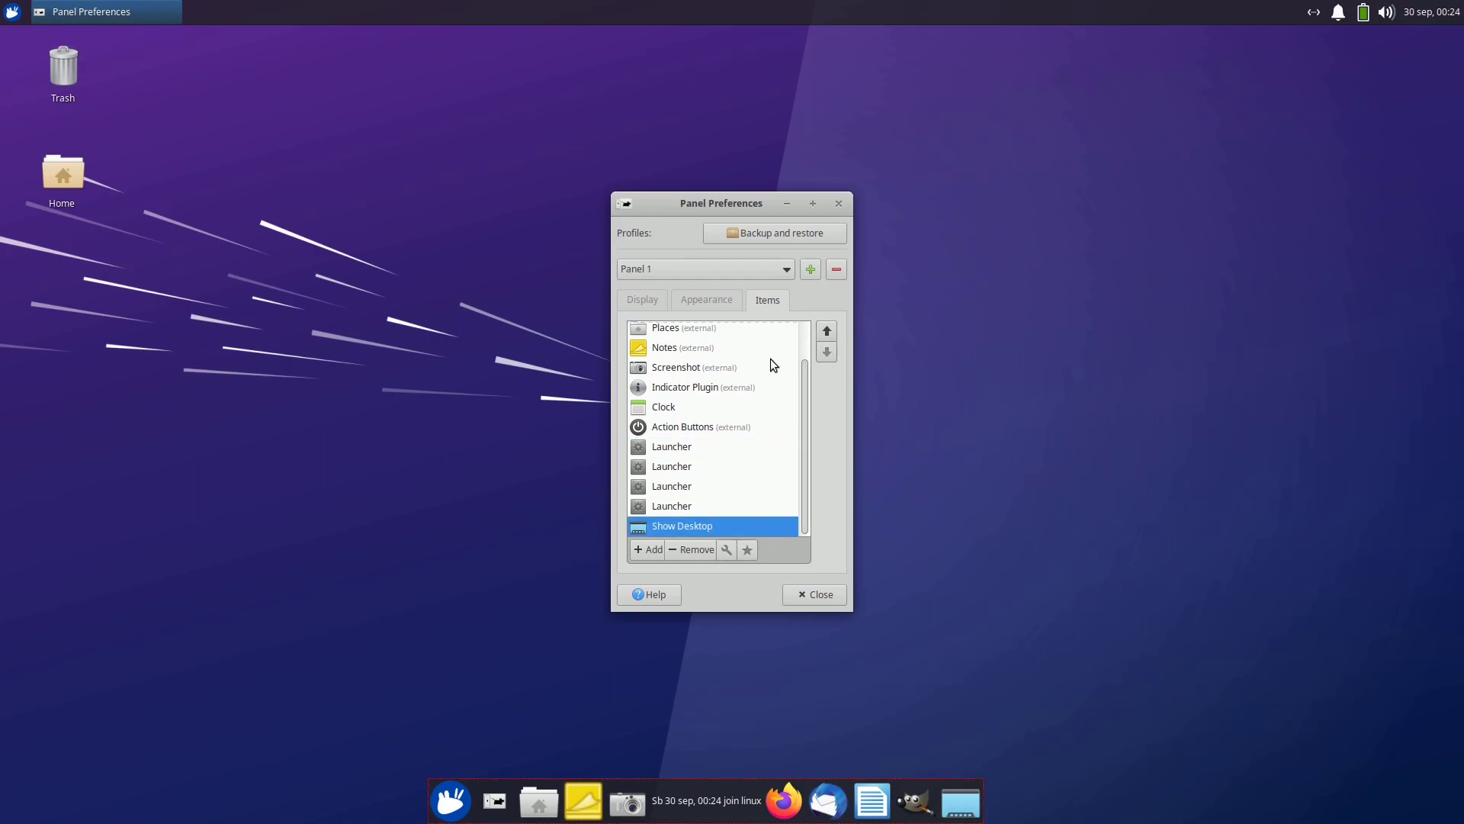
Move Action Buttons and Clock down below the four launchers.
left_click(703, 426)
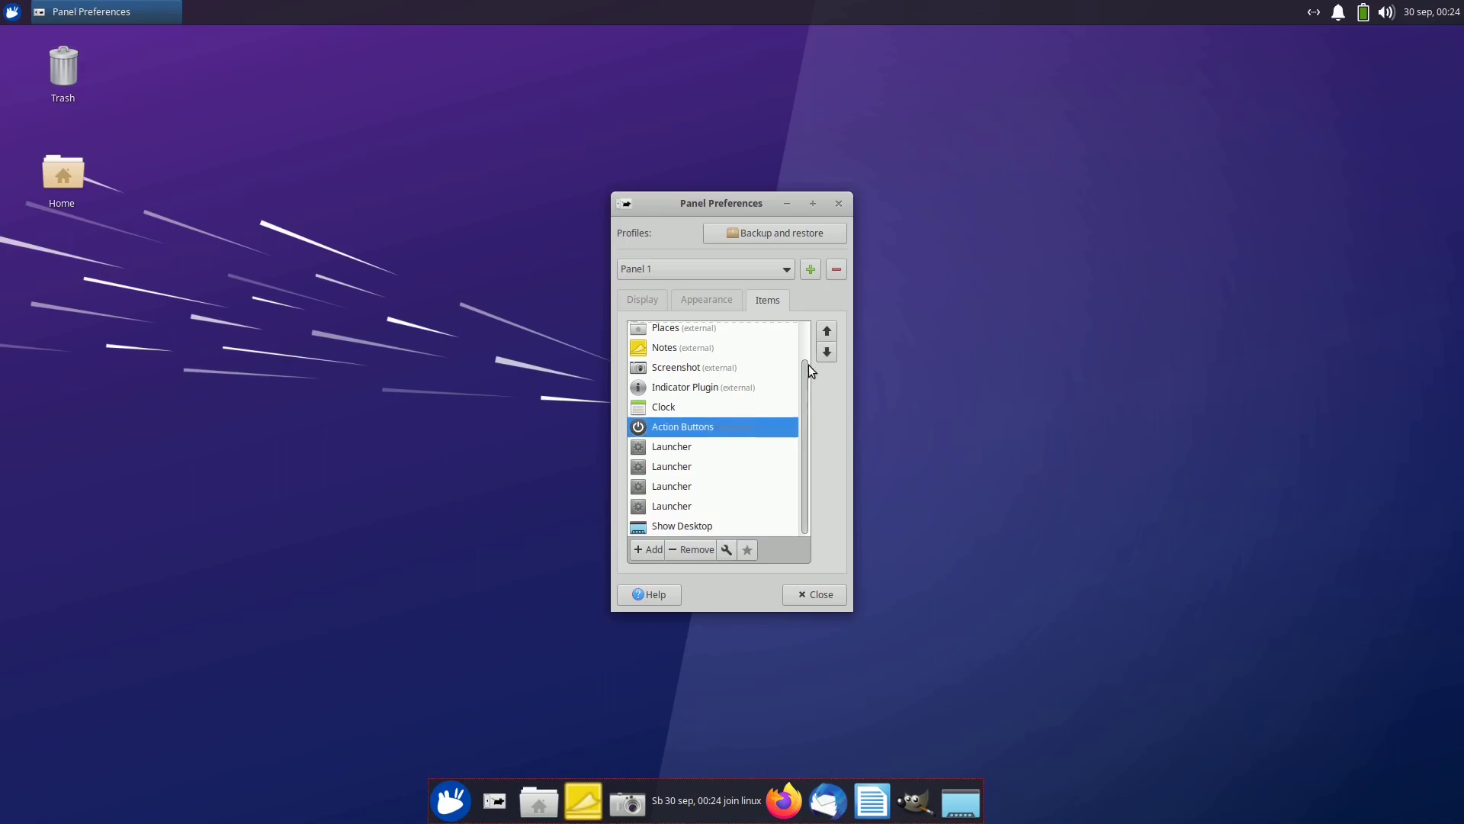
left_click(826, 354)
left_click(827, 353)
left_click(826, 353)
left_click(827, 353)
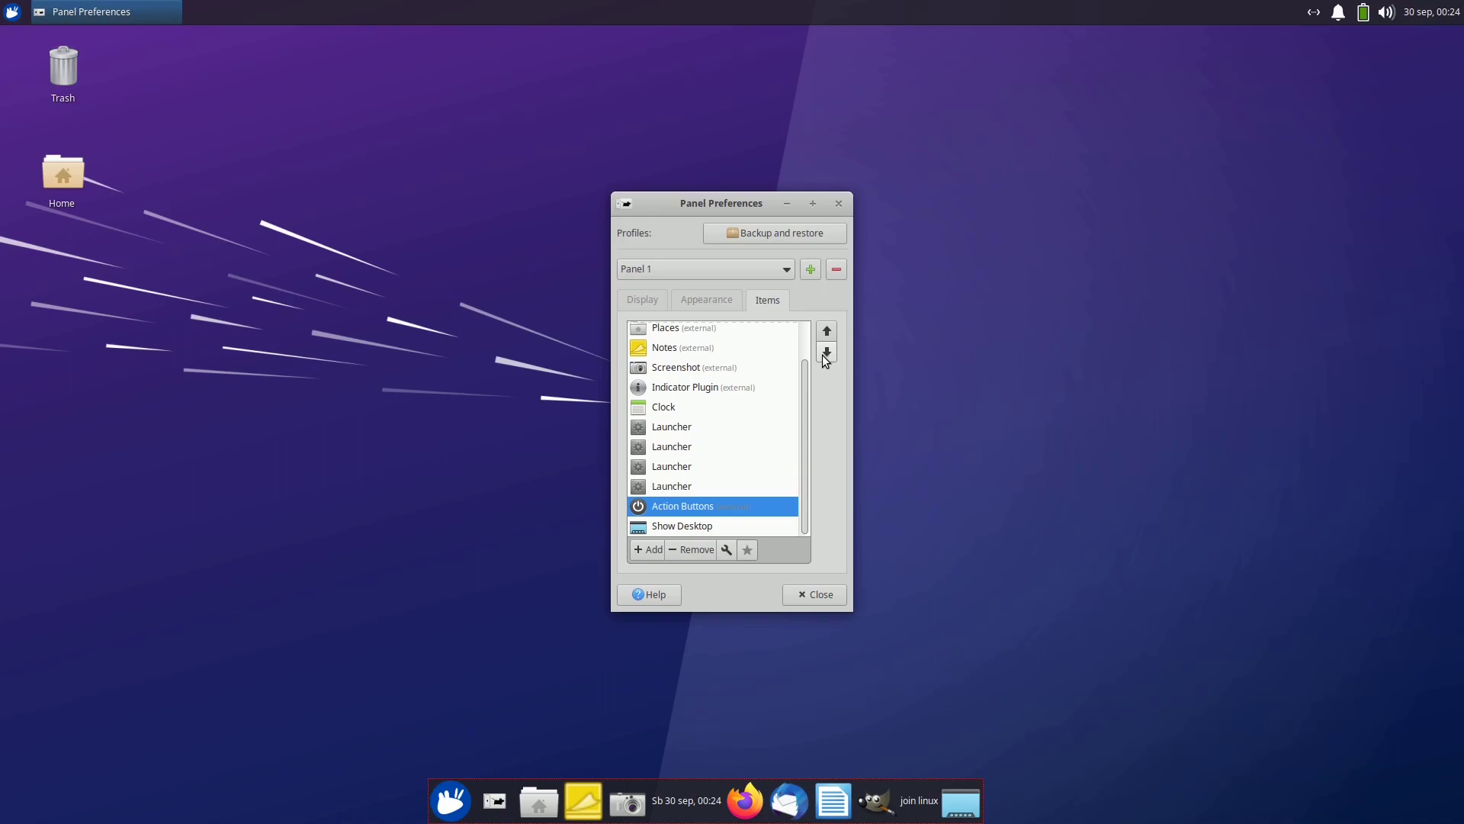
left_click(682, 405)
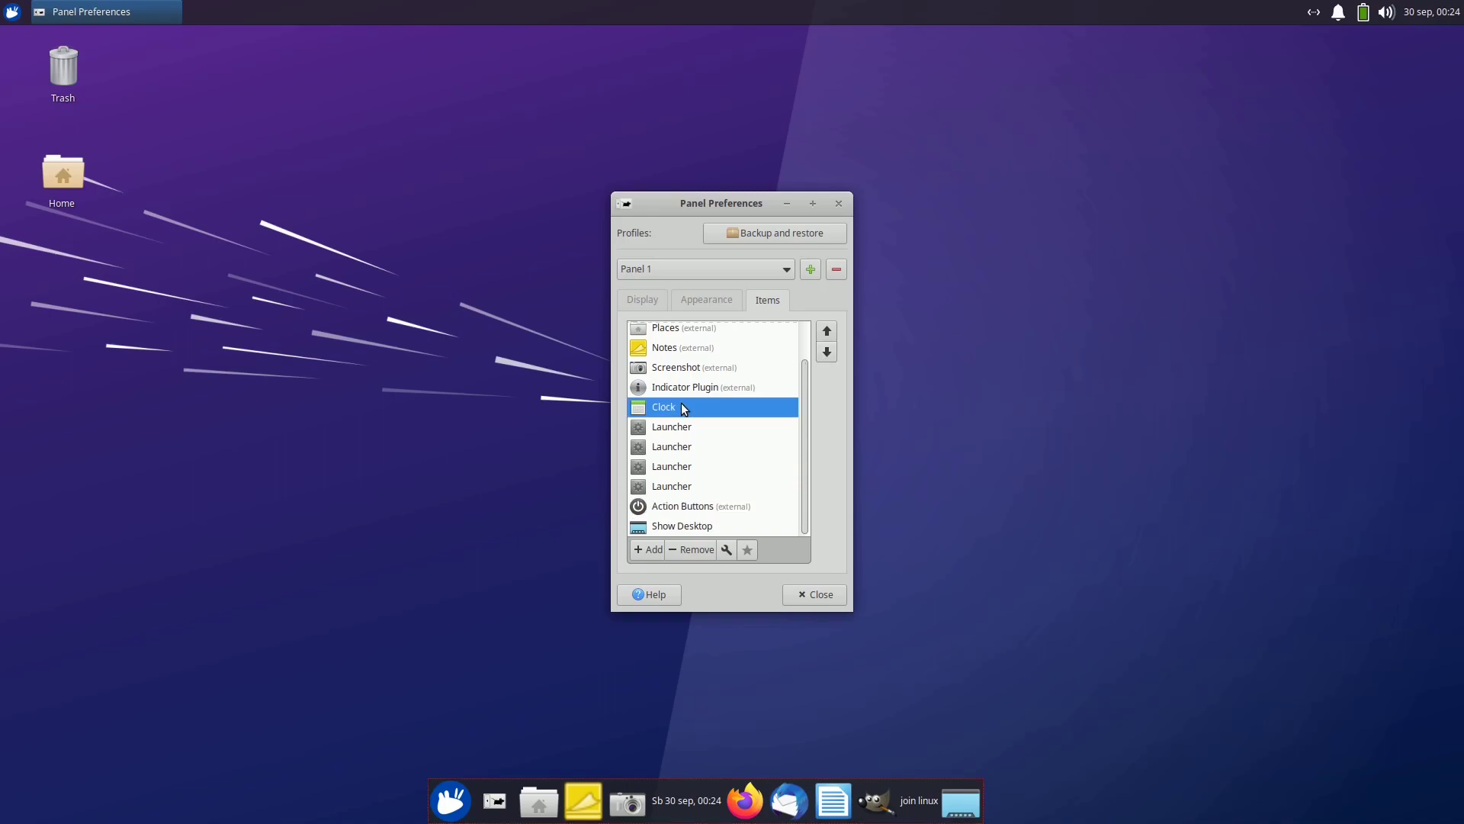
left_click(826, 354)
left_click(827, 354)
left_click(827, 353)
left_click(827, 353)
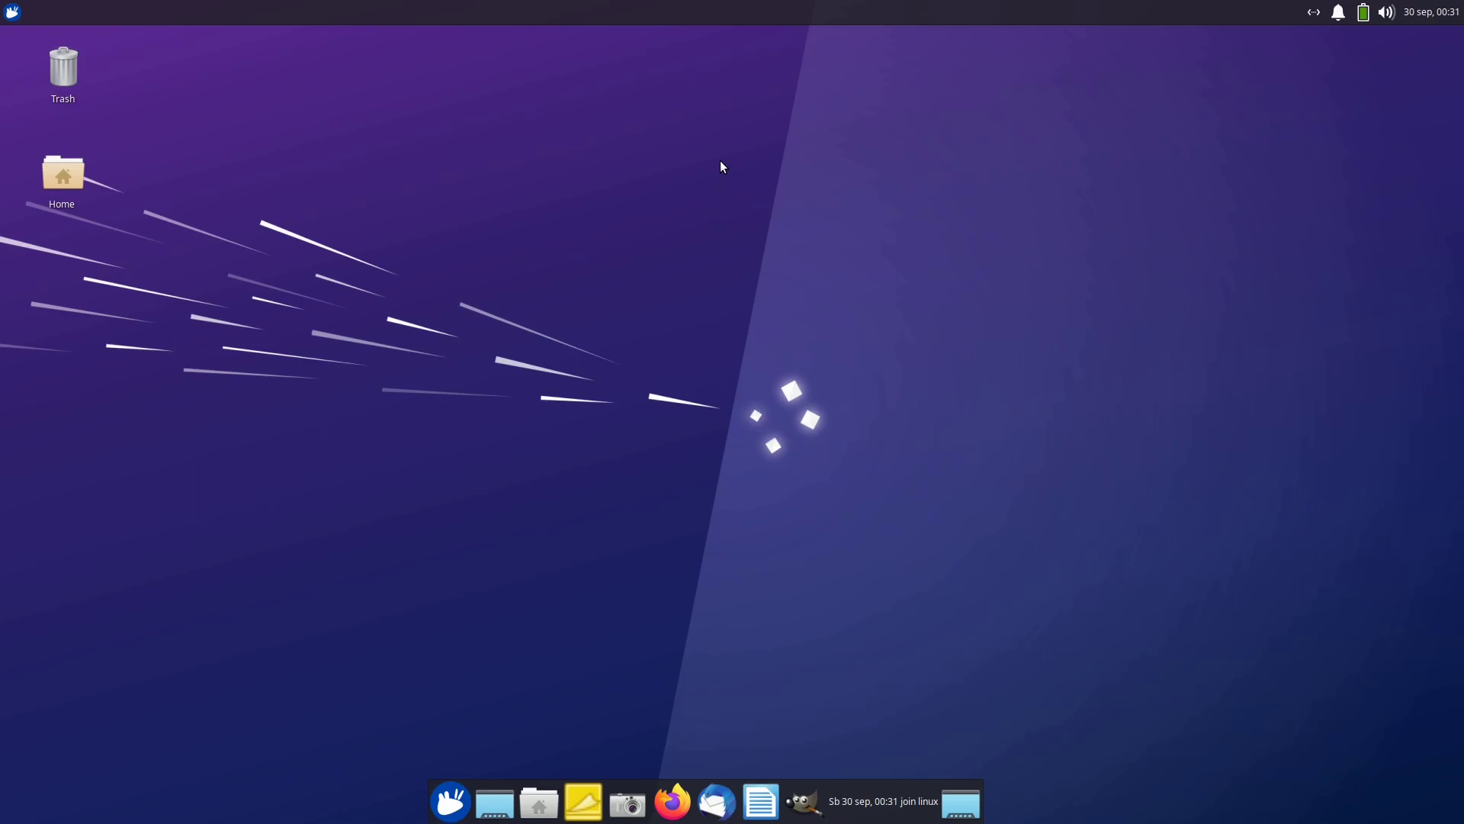
Remove Panel 0, the top panel, and close Panel Preferences.
right_click(697, 19)
mouse_move(739, 113)
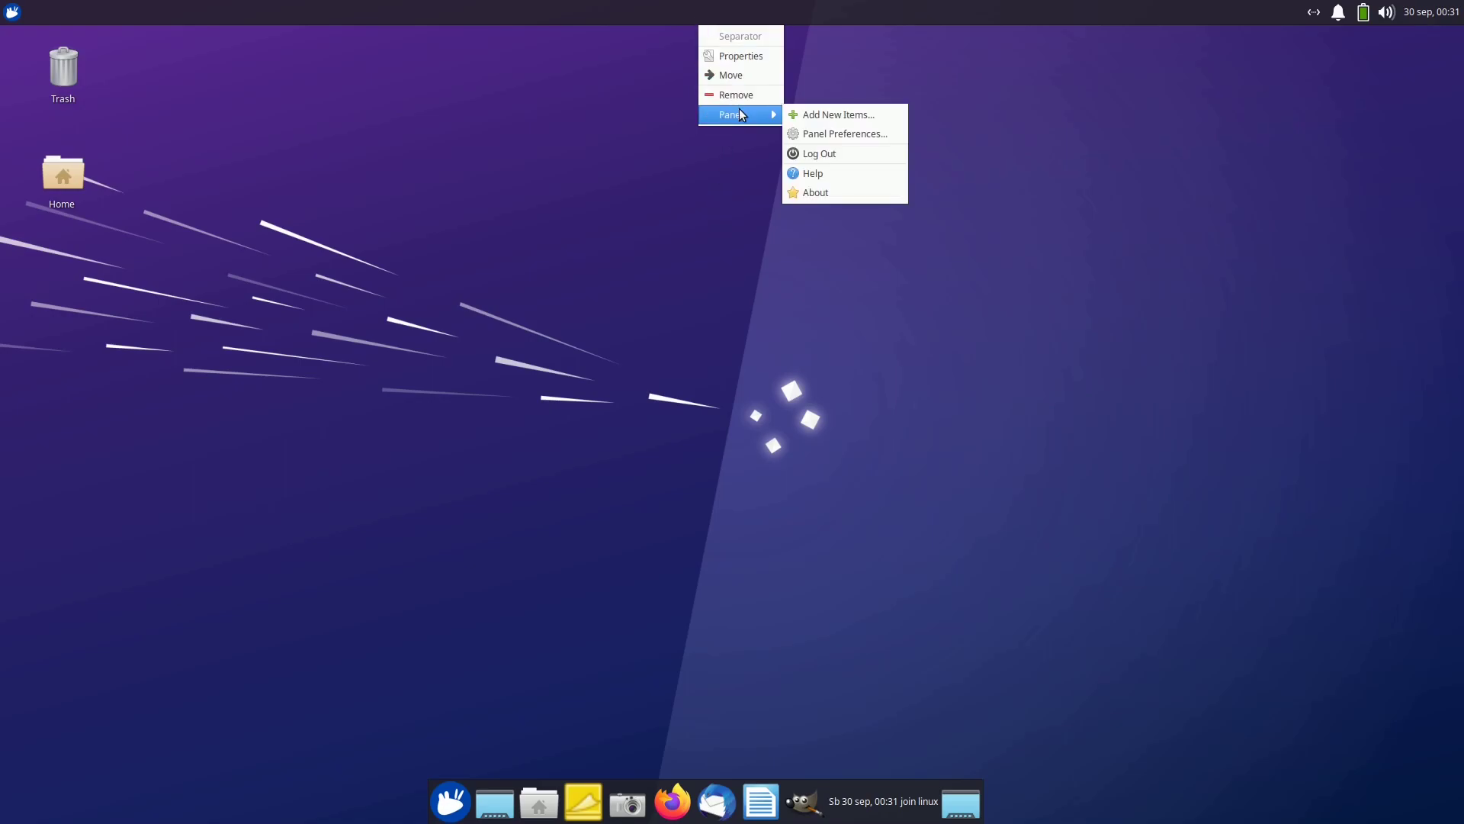
left_click(817, 134)
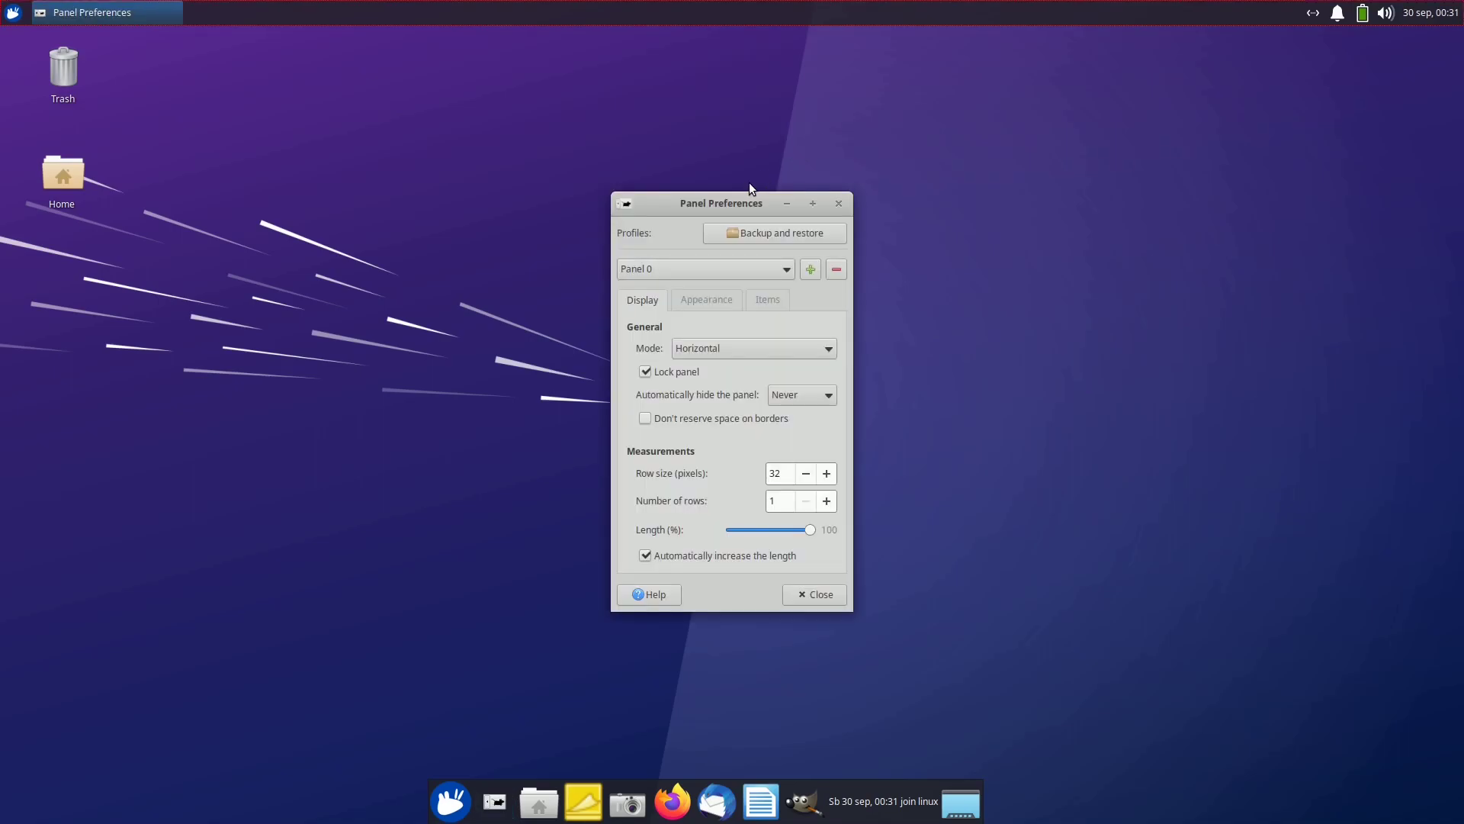
left_click(707, 269)
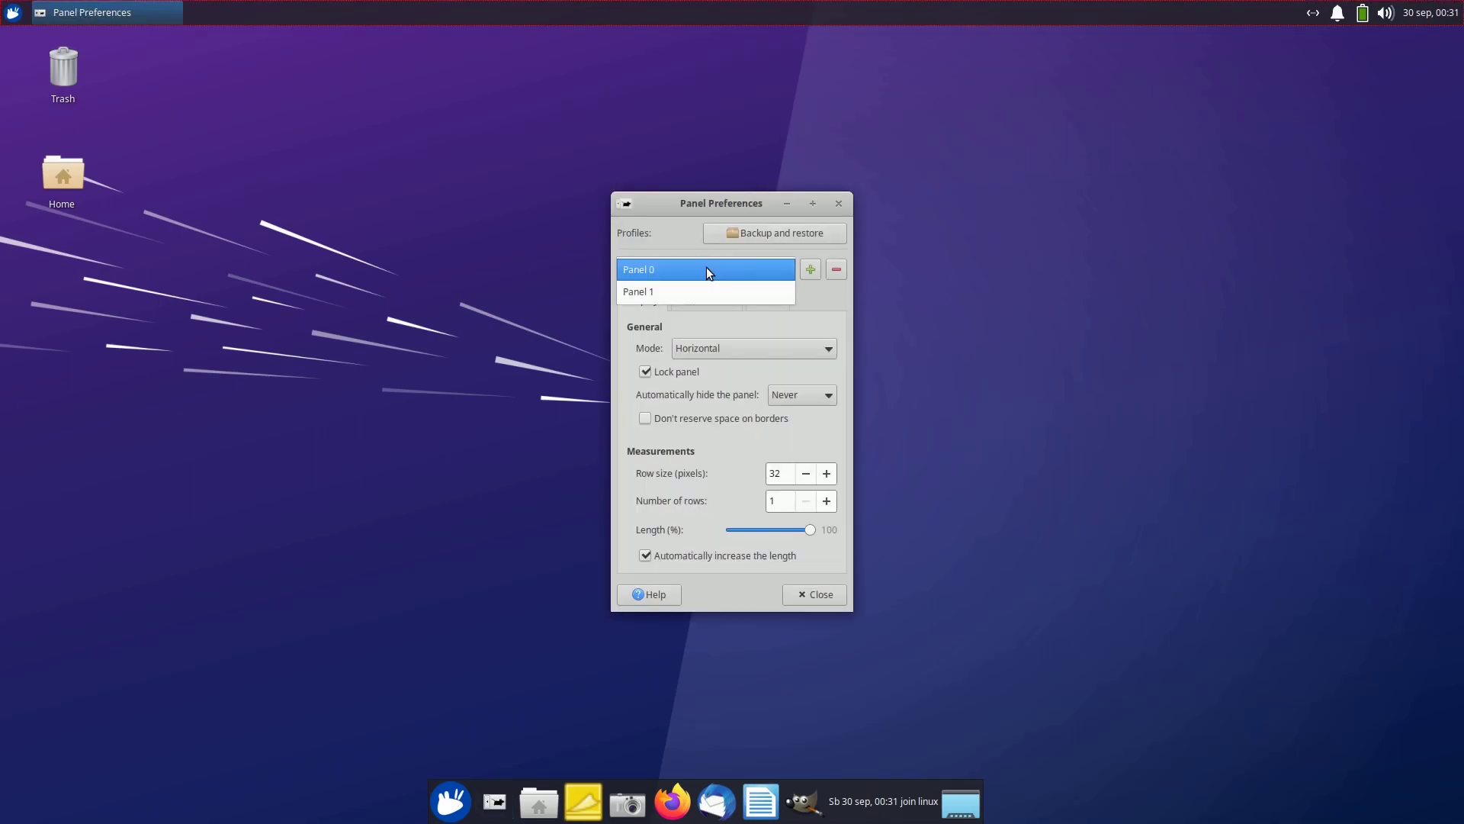
left_click(706, 269)
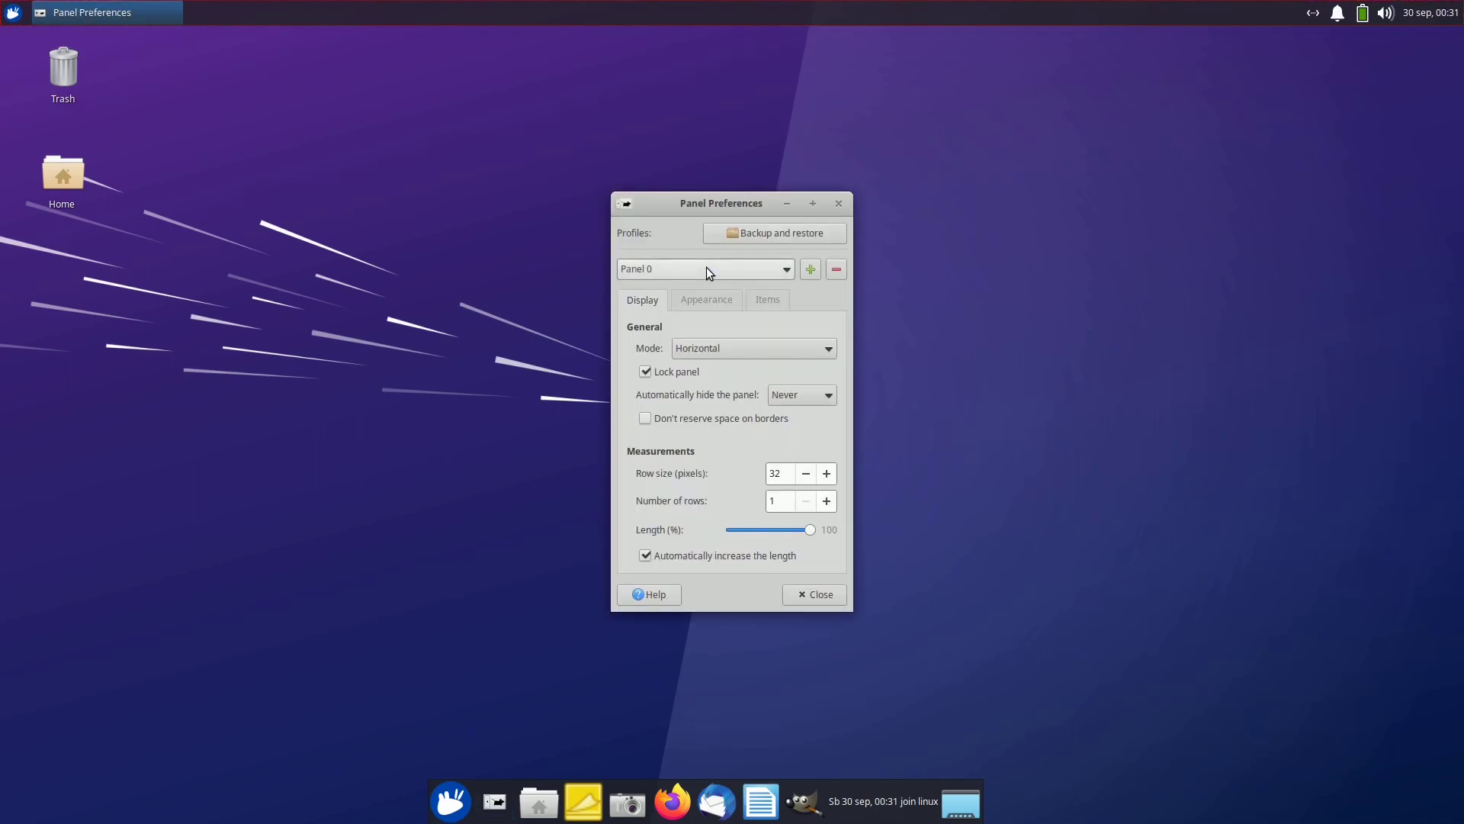
left_click(835, 271)
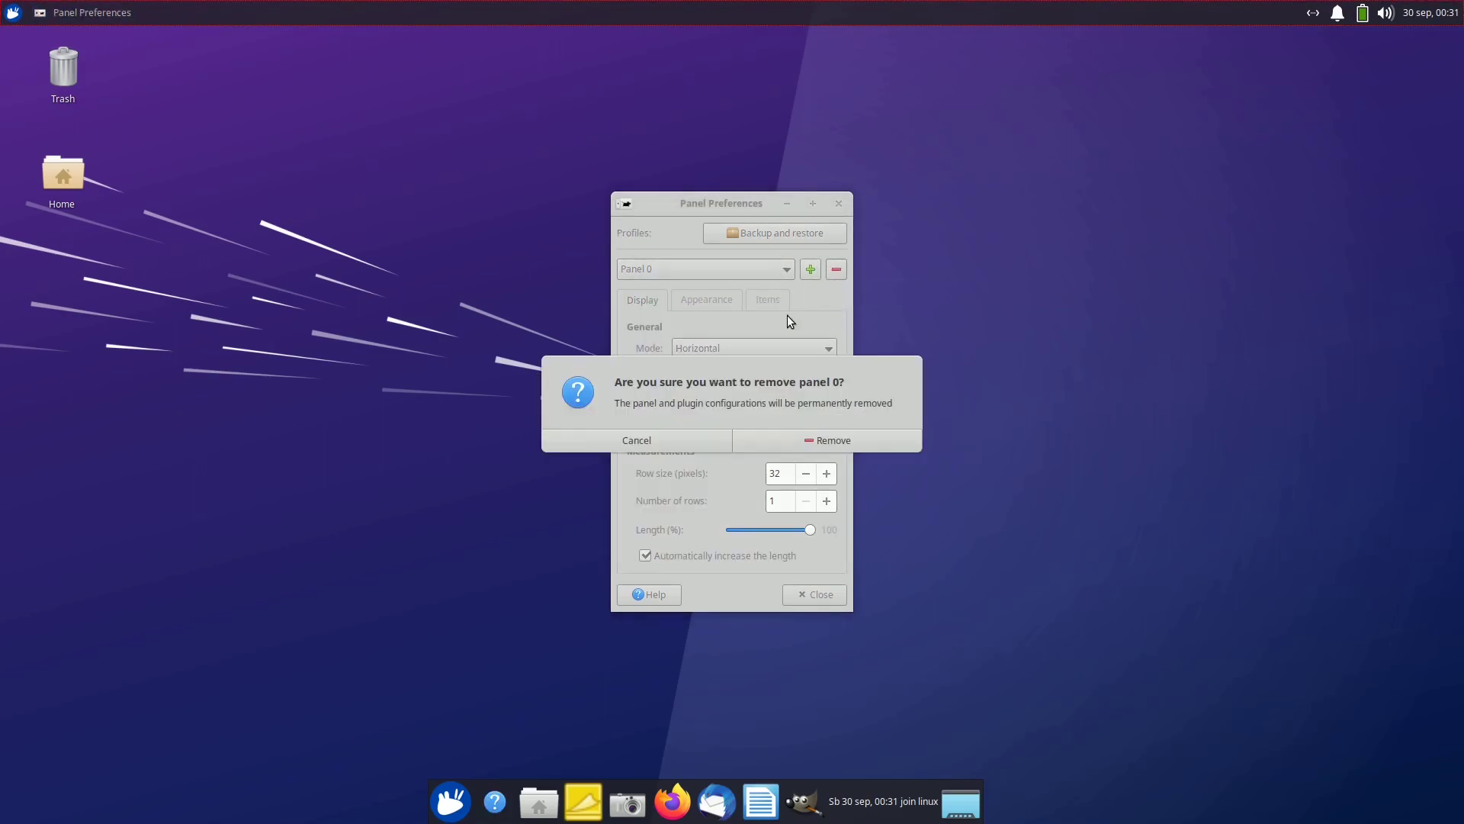
left_click(810, 437)
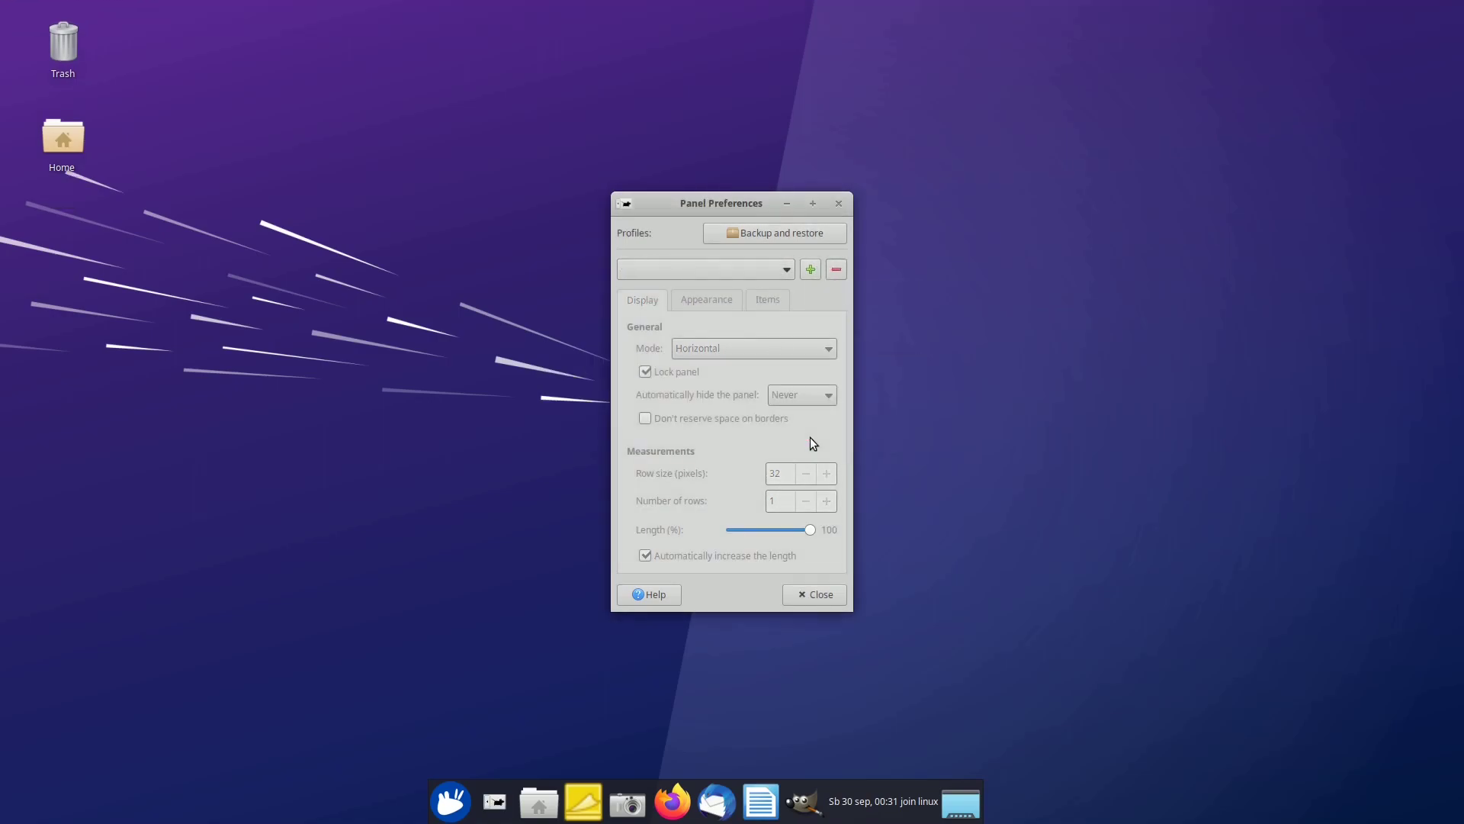
left_click(818, 594)
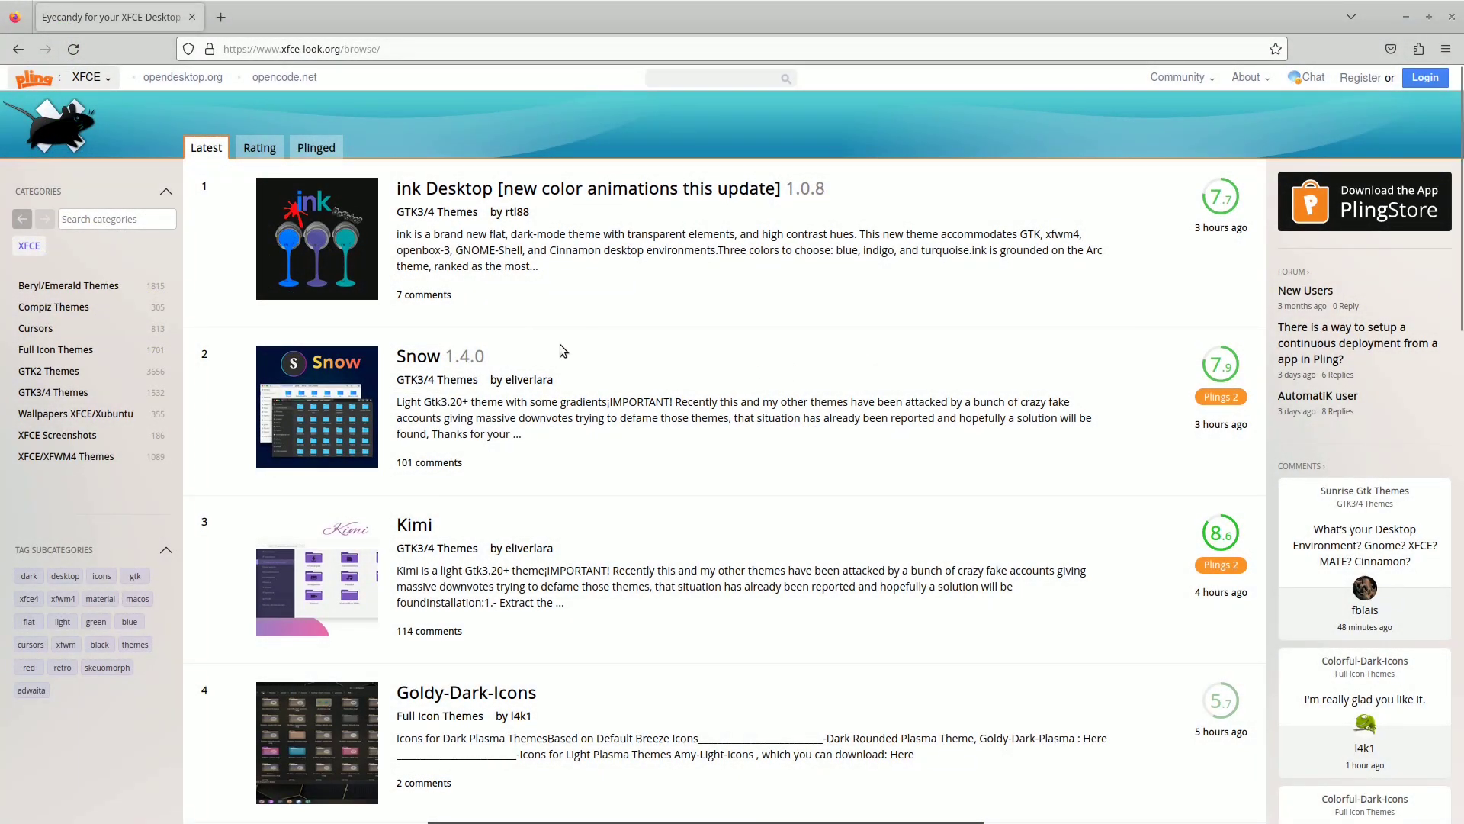
Open the Full Icon Themes category and search xfce-look.org for 'unifor'.
left_click(103, 357)
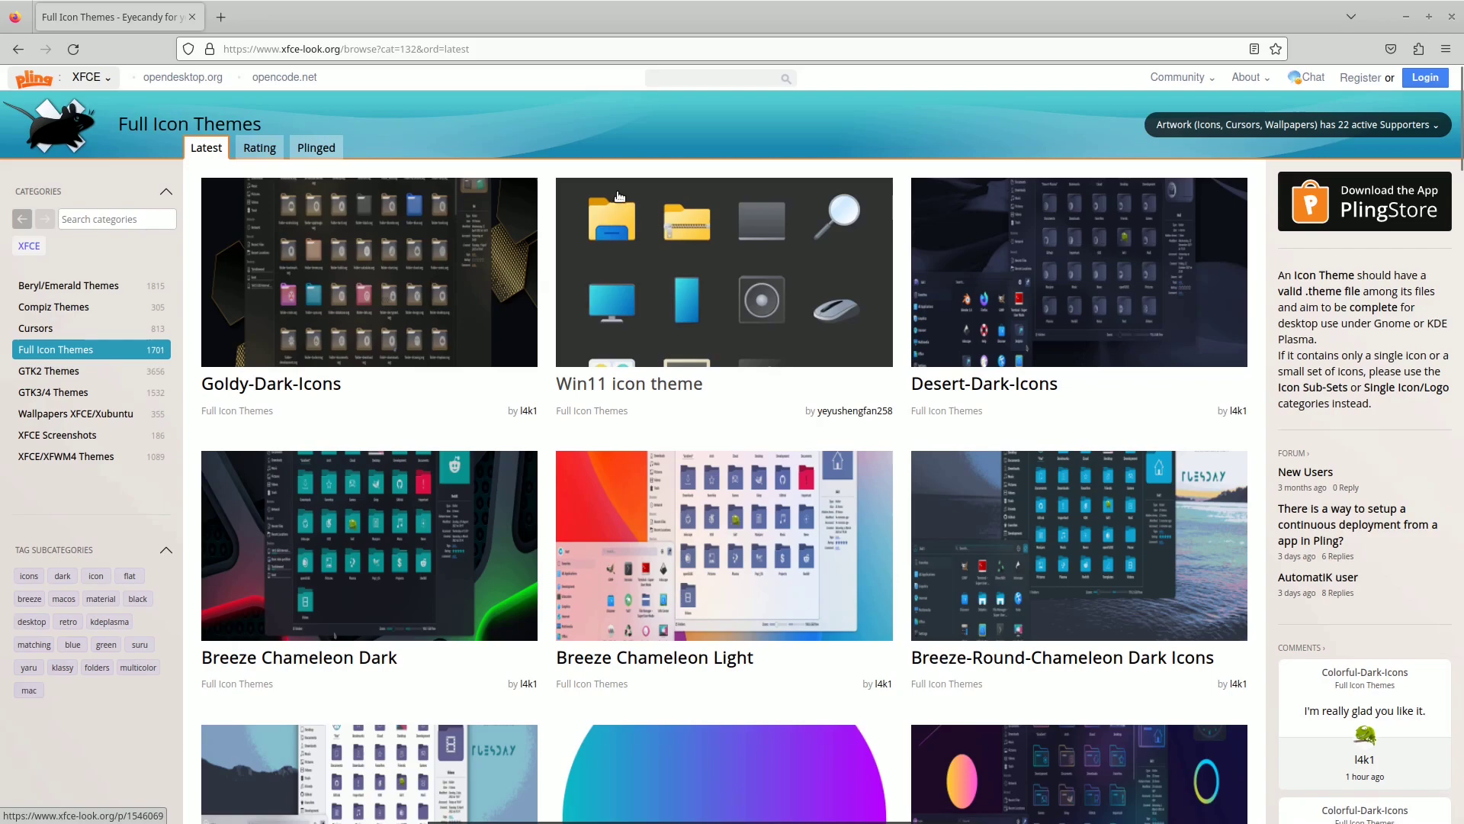
left_click(674, 80)
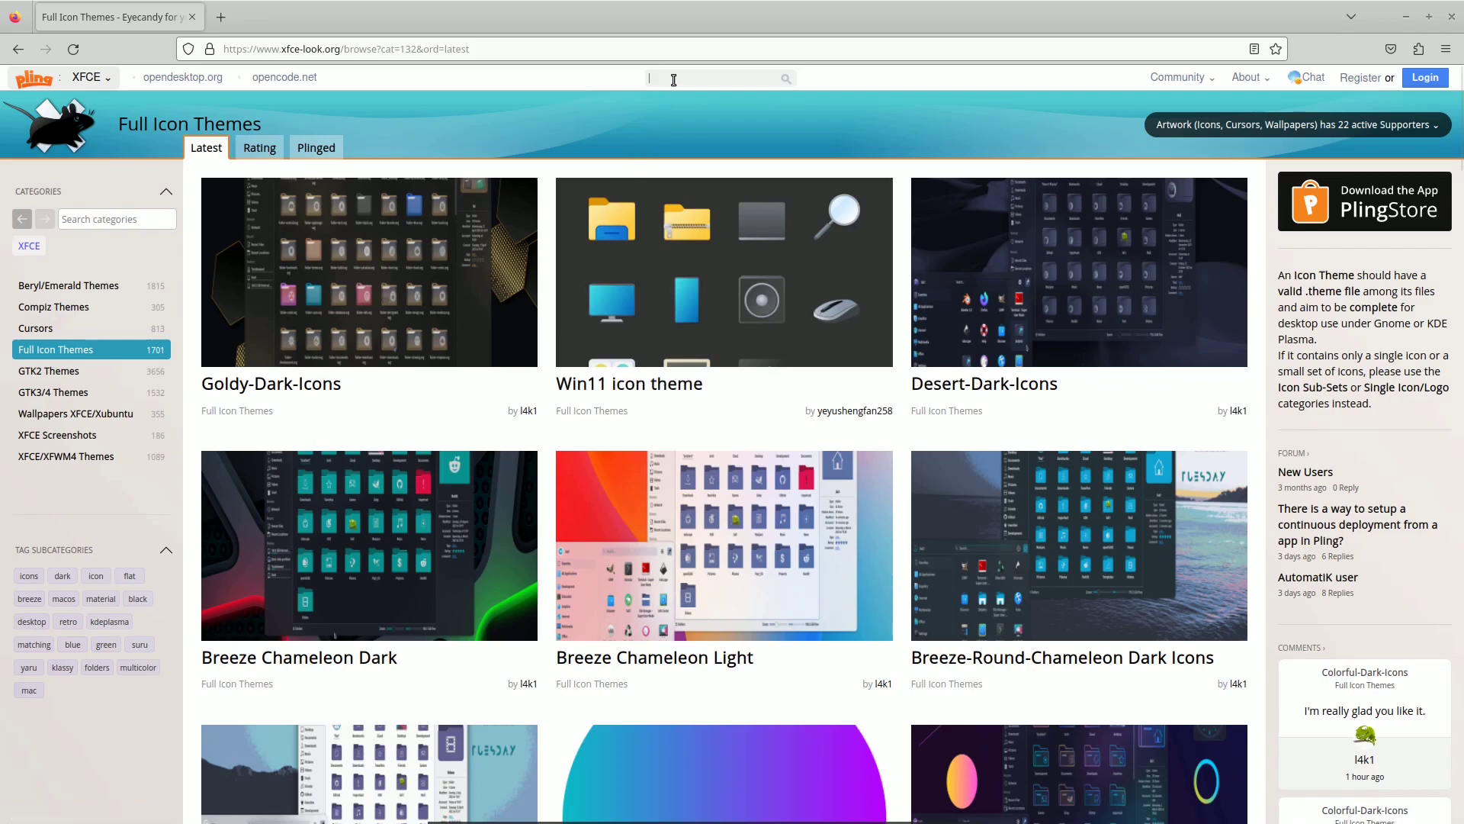
type("uniform")
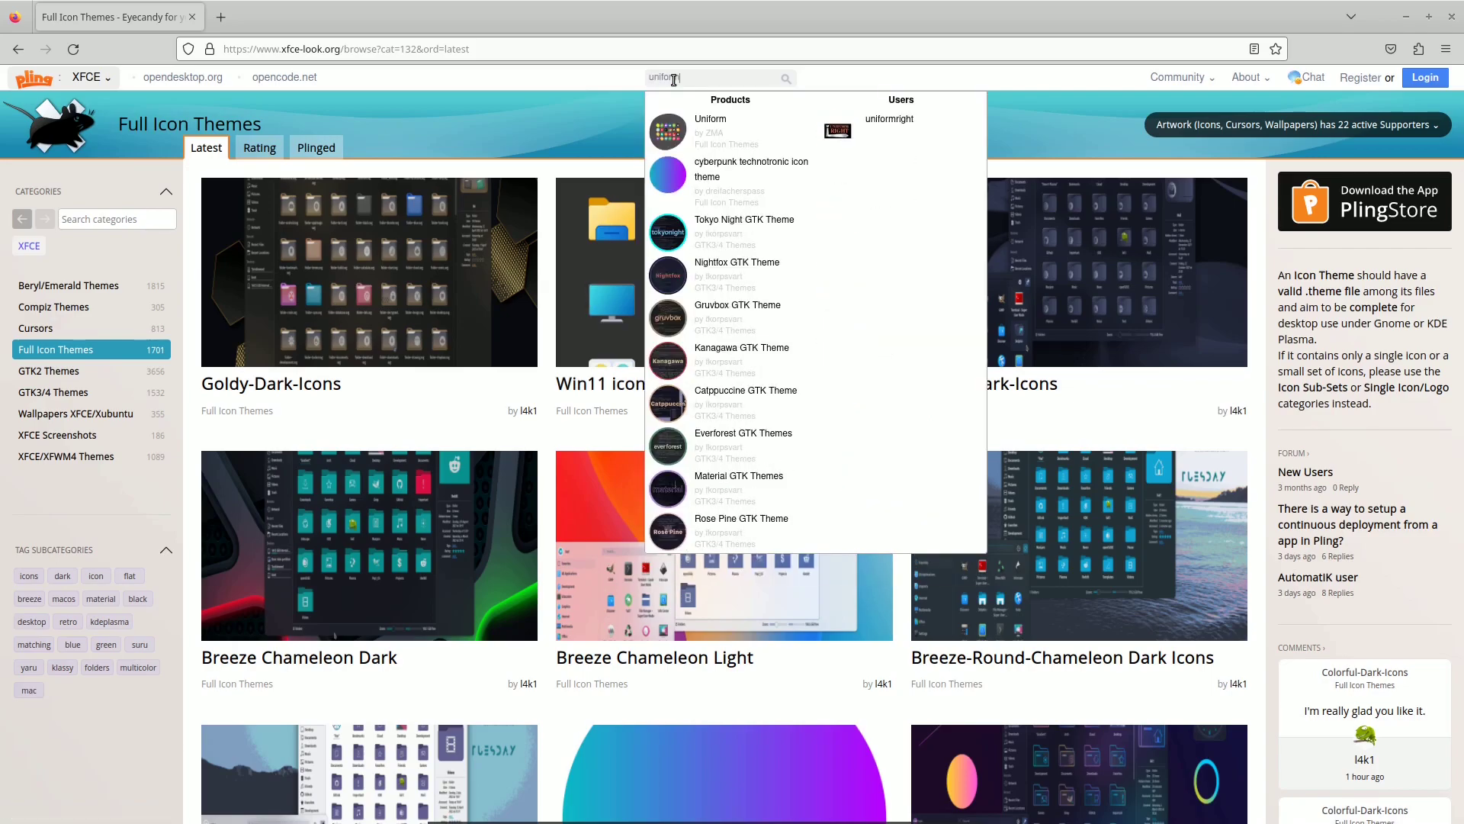
Download the 459.43 MB Uniform-icons.tar.gz from the Uniform theme's Files list.
left_click(740, 137)
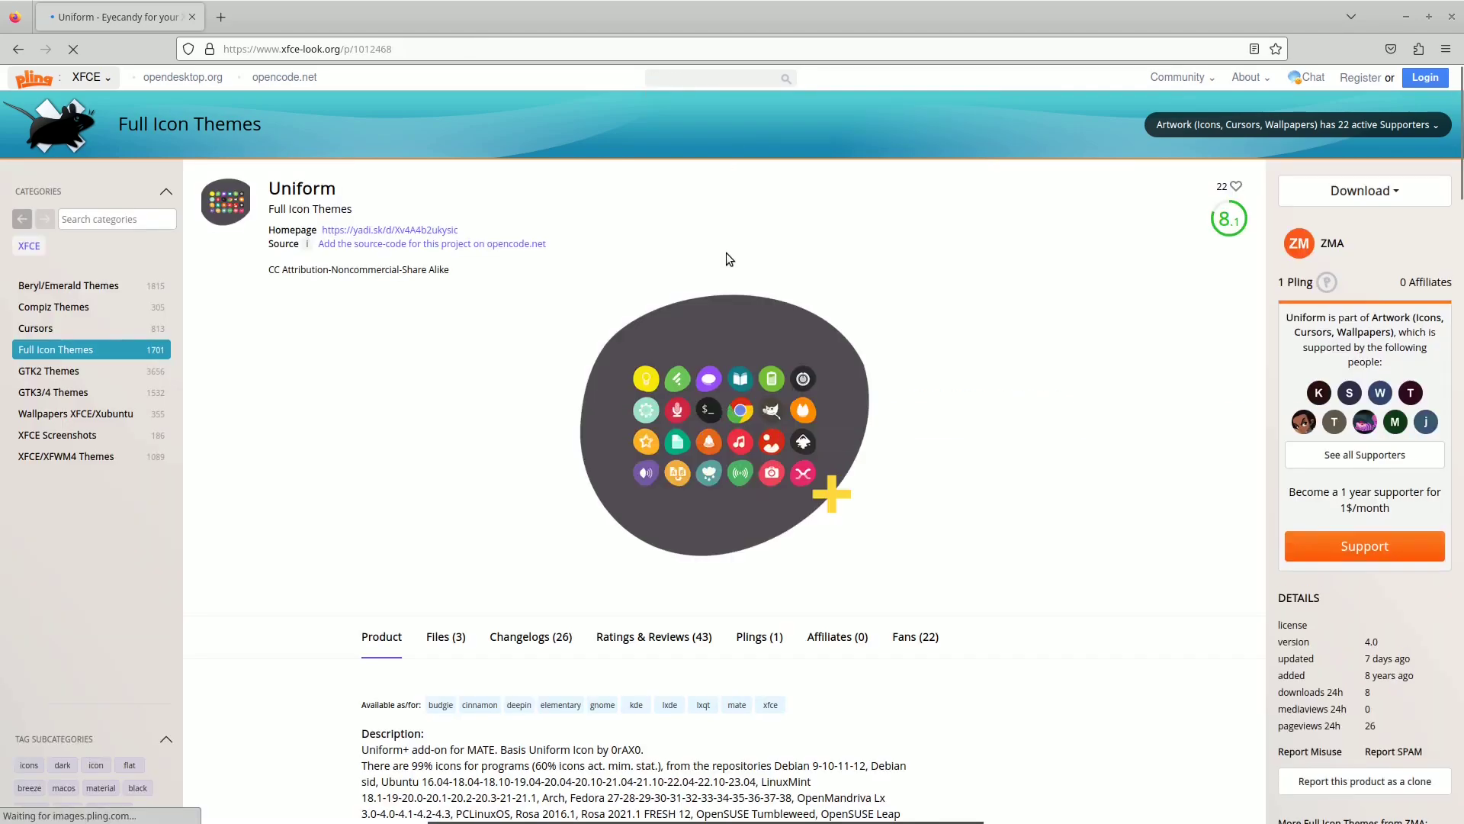
scroll(537, 305, "down", 4)
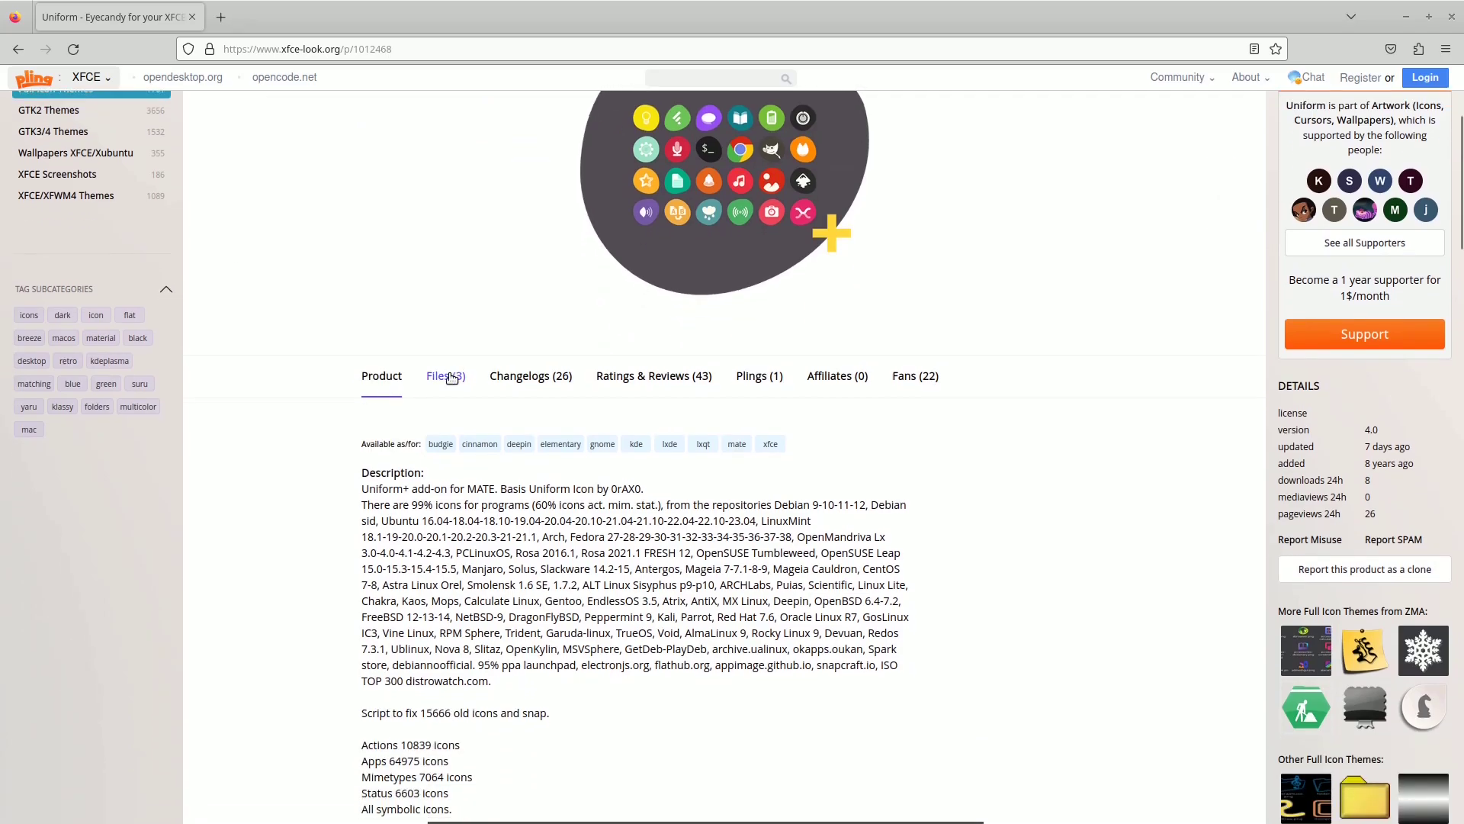
left_click(452, 379)
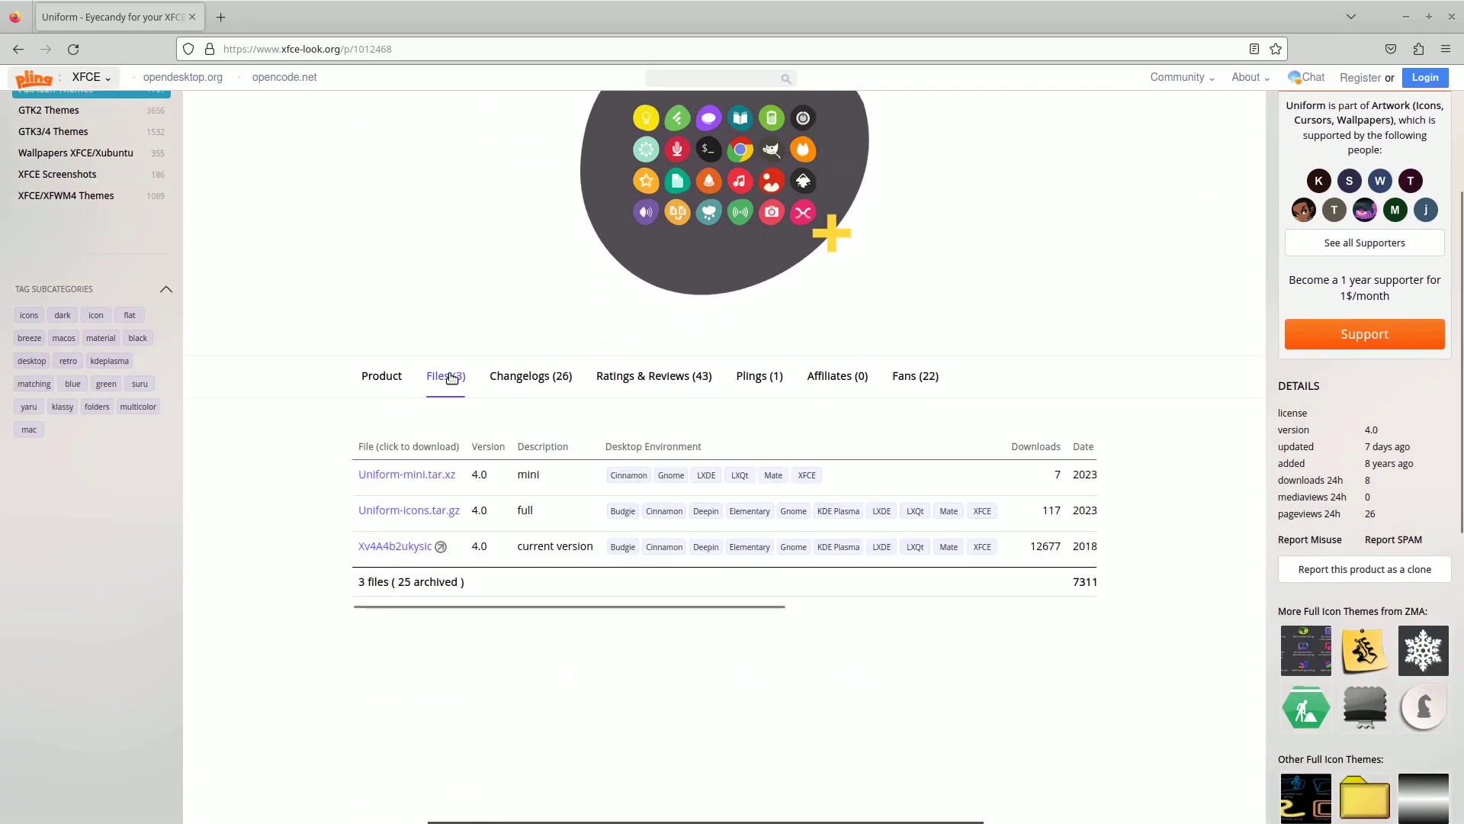
left_click(424, 508)
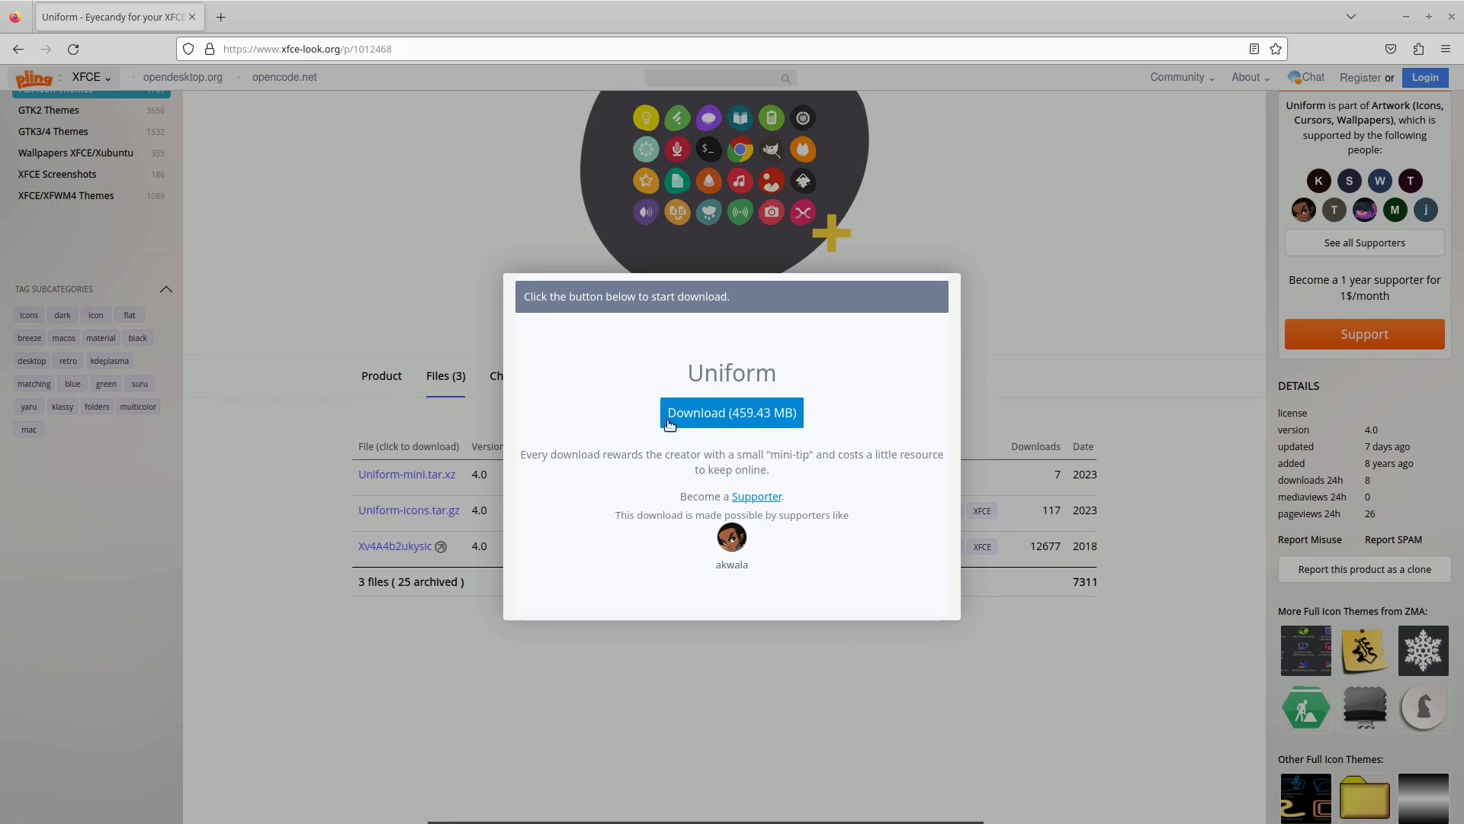
left_click(681, 422)
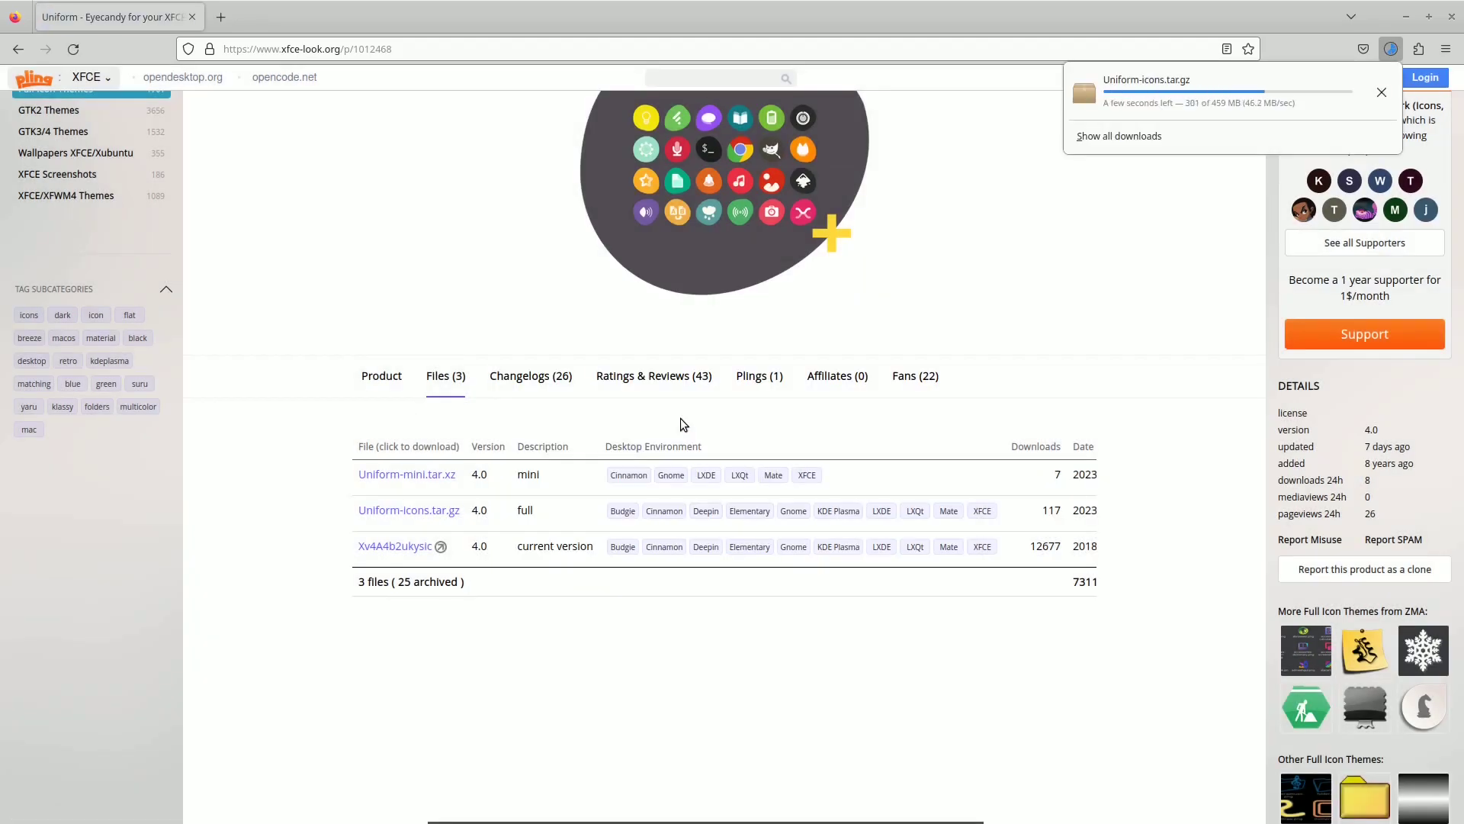
Show the finished Uniform-icons.tar.gz download in its Downloads folder.
left_click(970, 446)
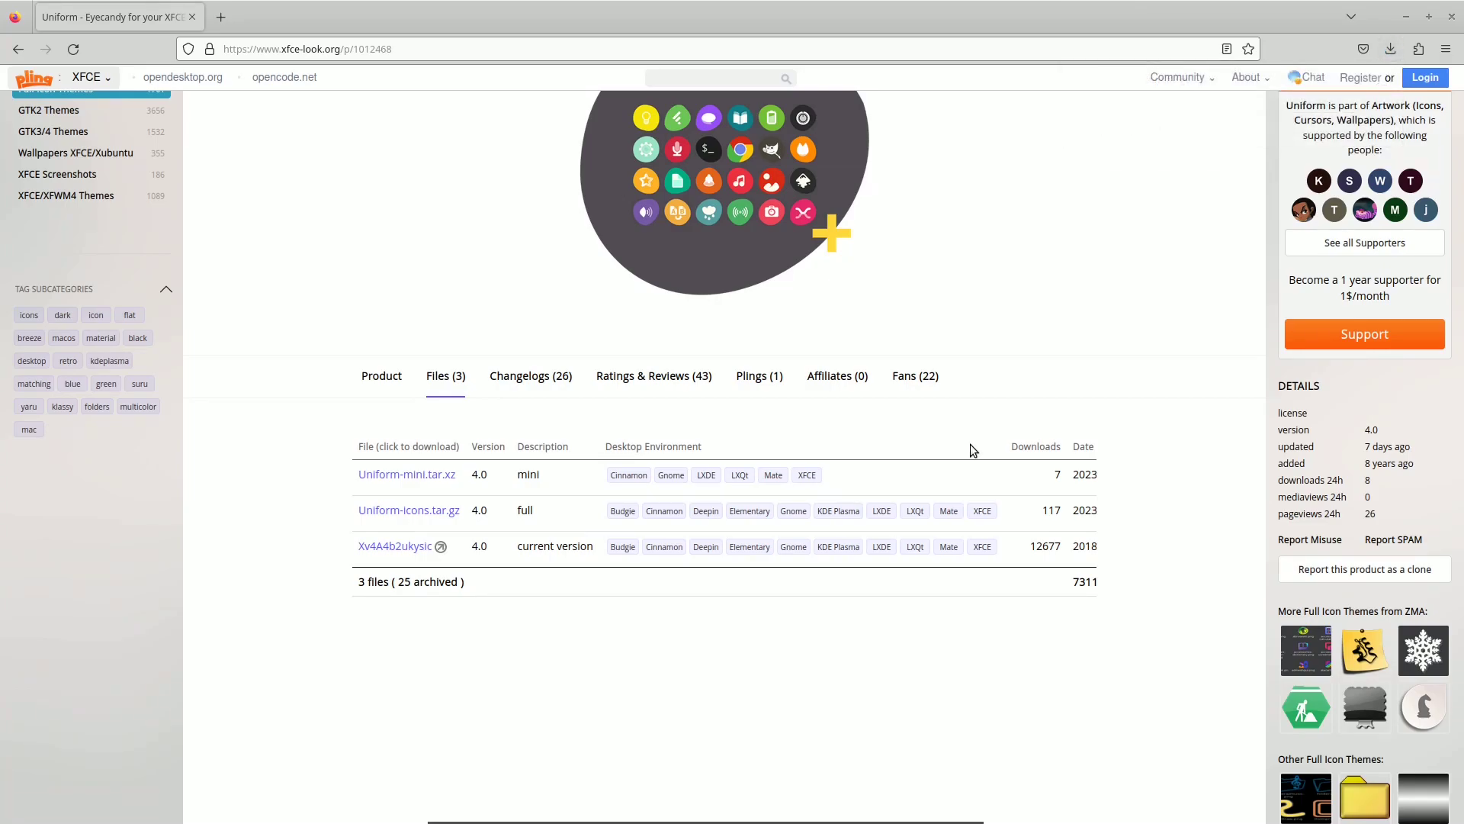
left_click(1392, 51)
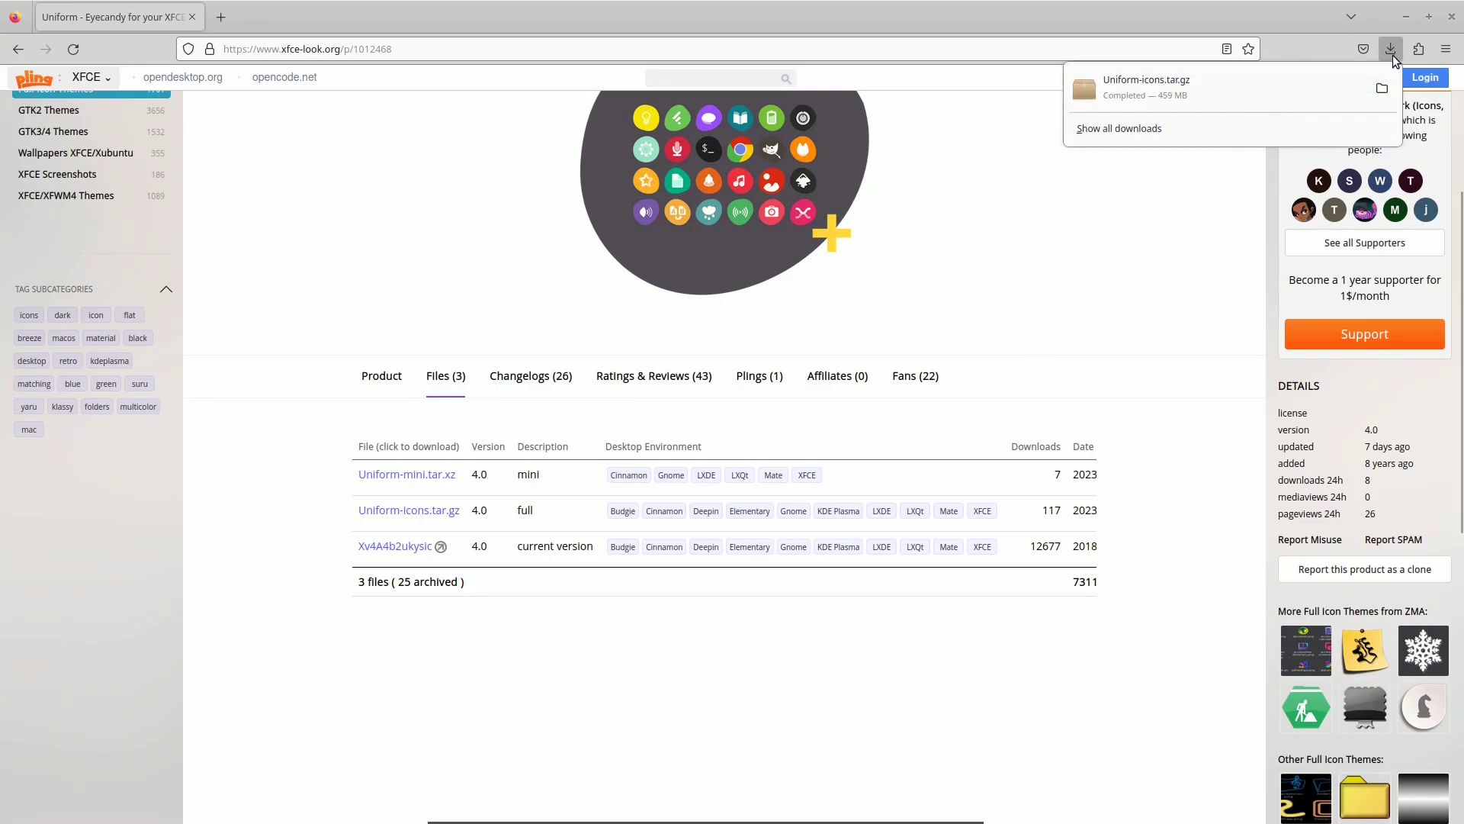
left_click(1383, 88)
Extract Uniform-icons.tar.gz in Downloads, then extract icons.tar.xz inside the Uniform+ icons folder.
left_click(397, 140)
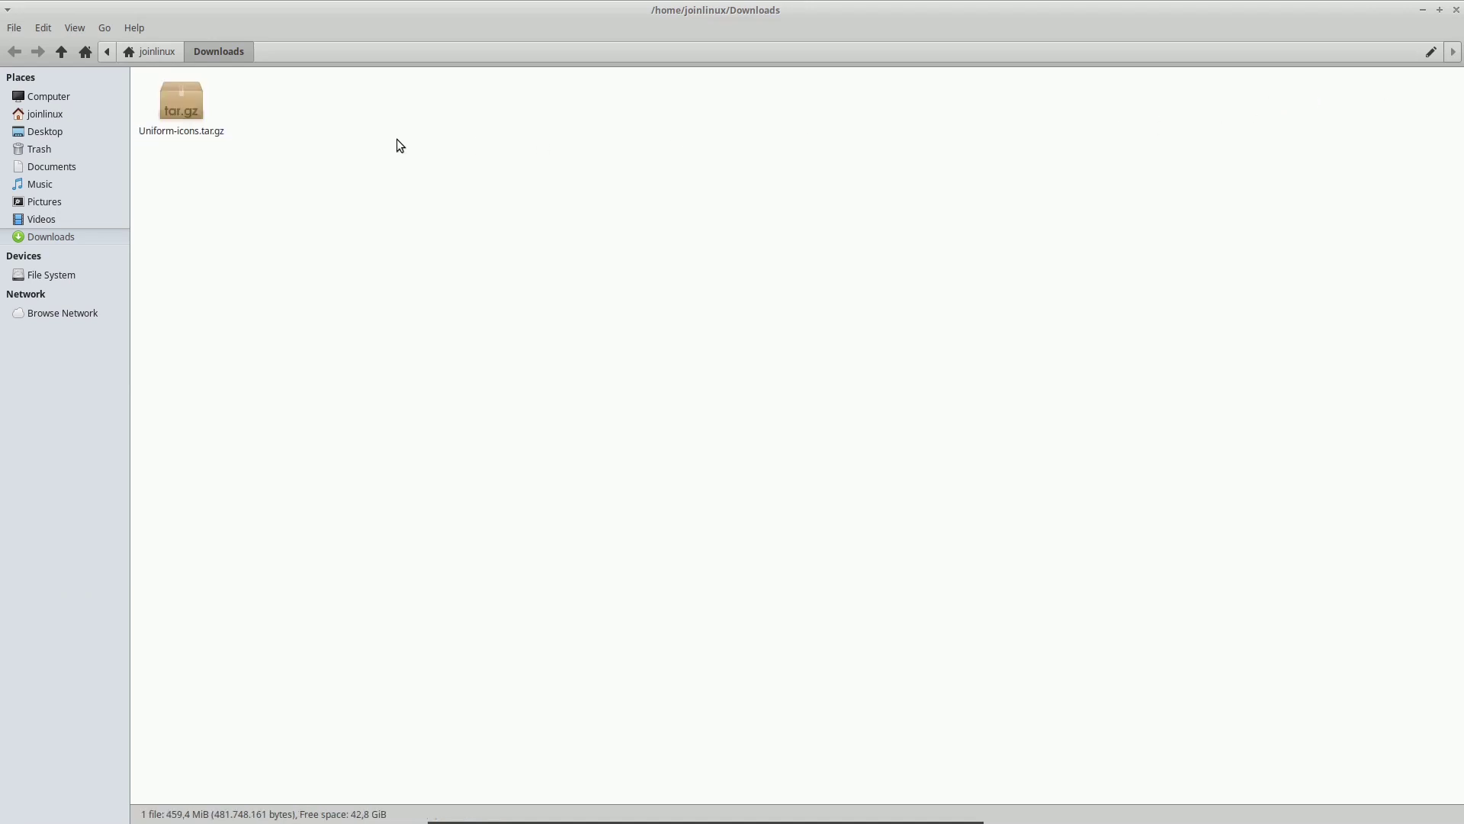
right_click(185, 106)
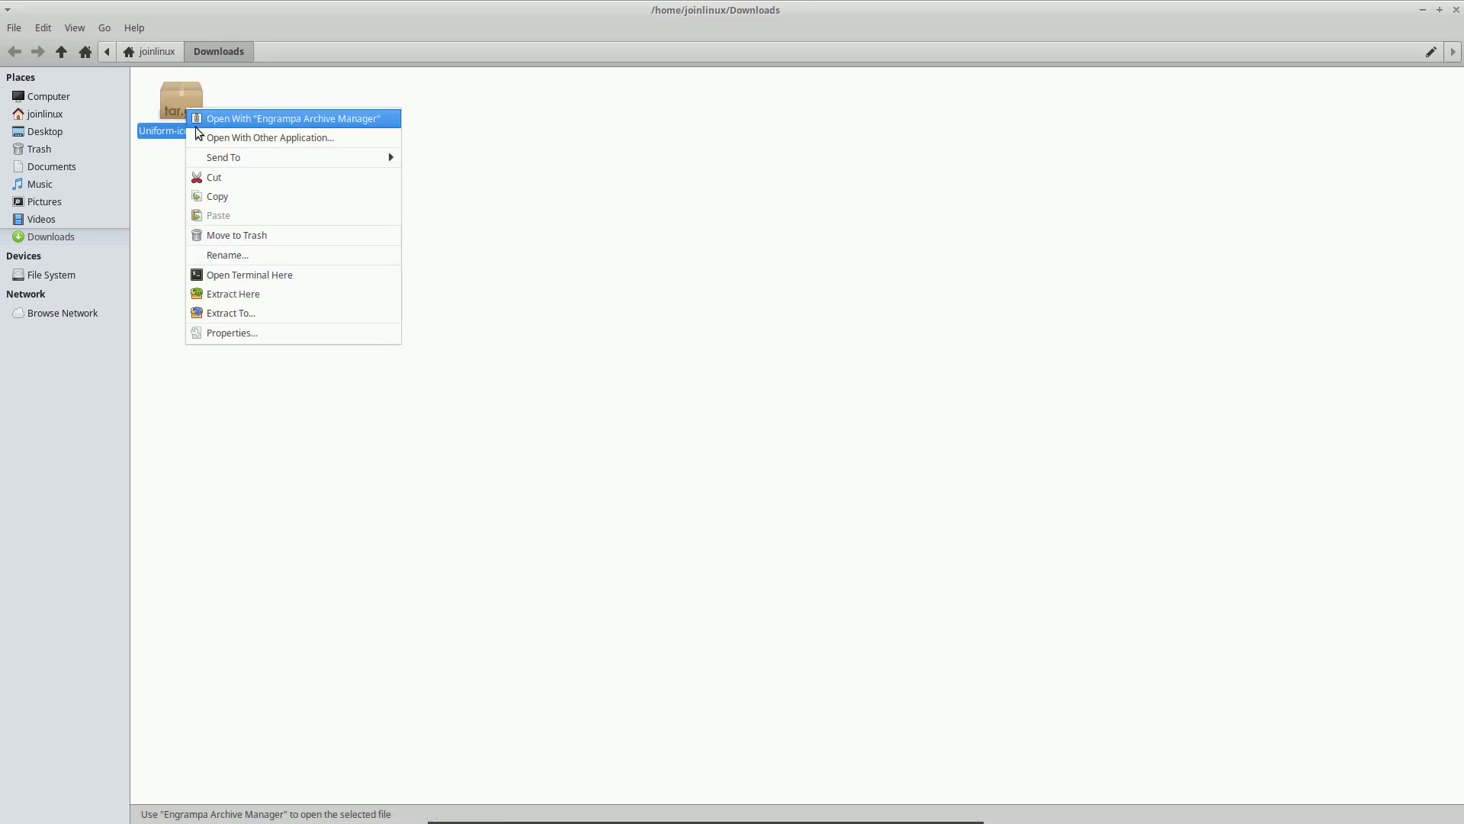
left_click(242, 294)
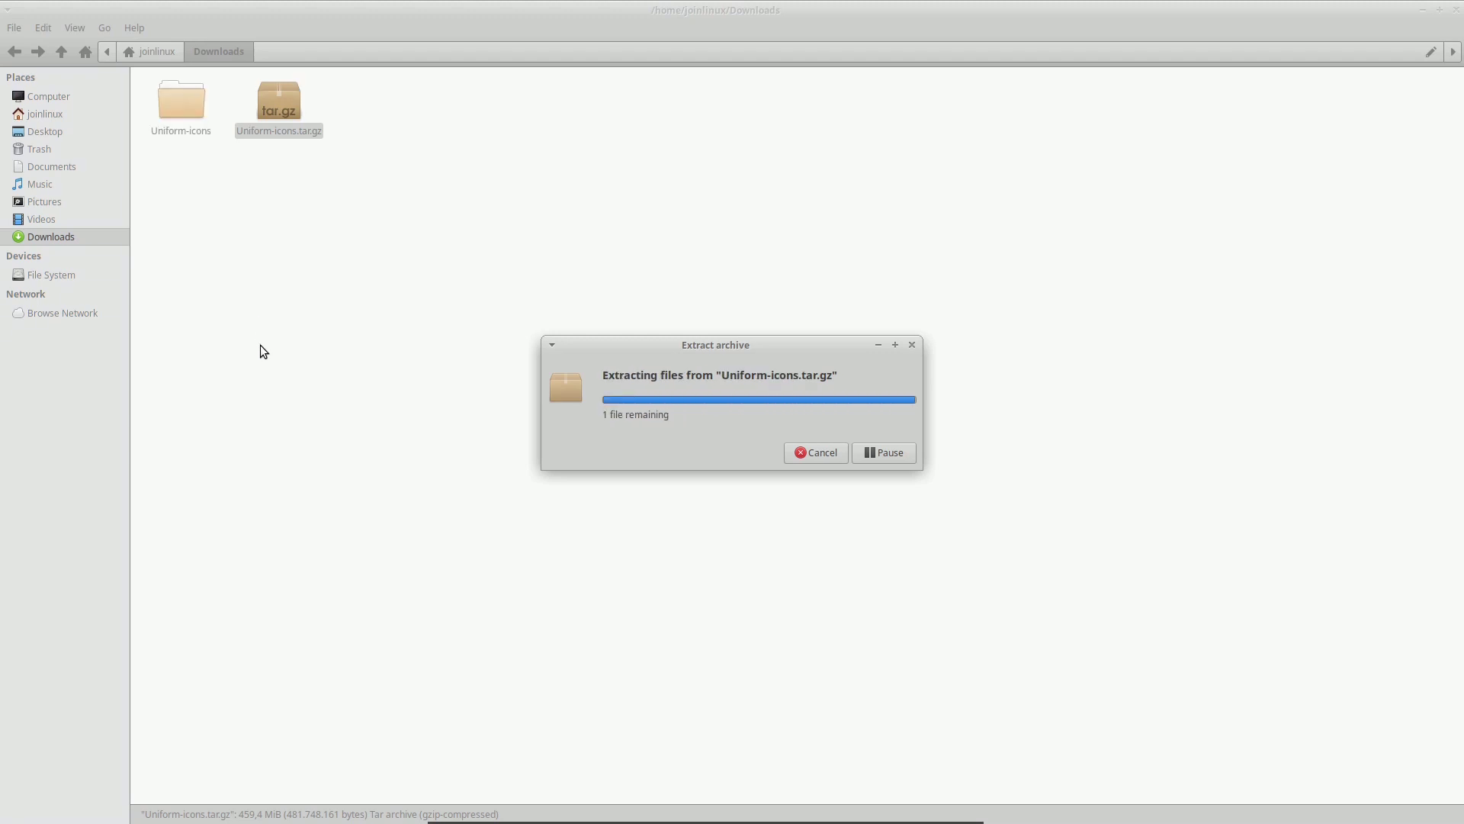
double_click(183, 107)
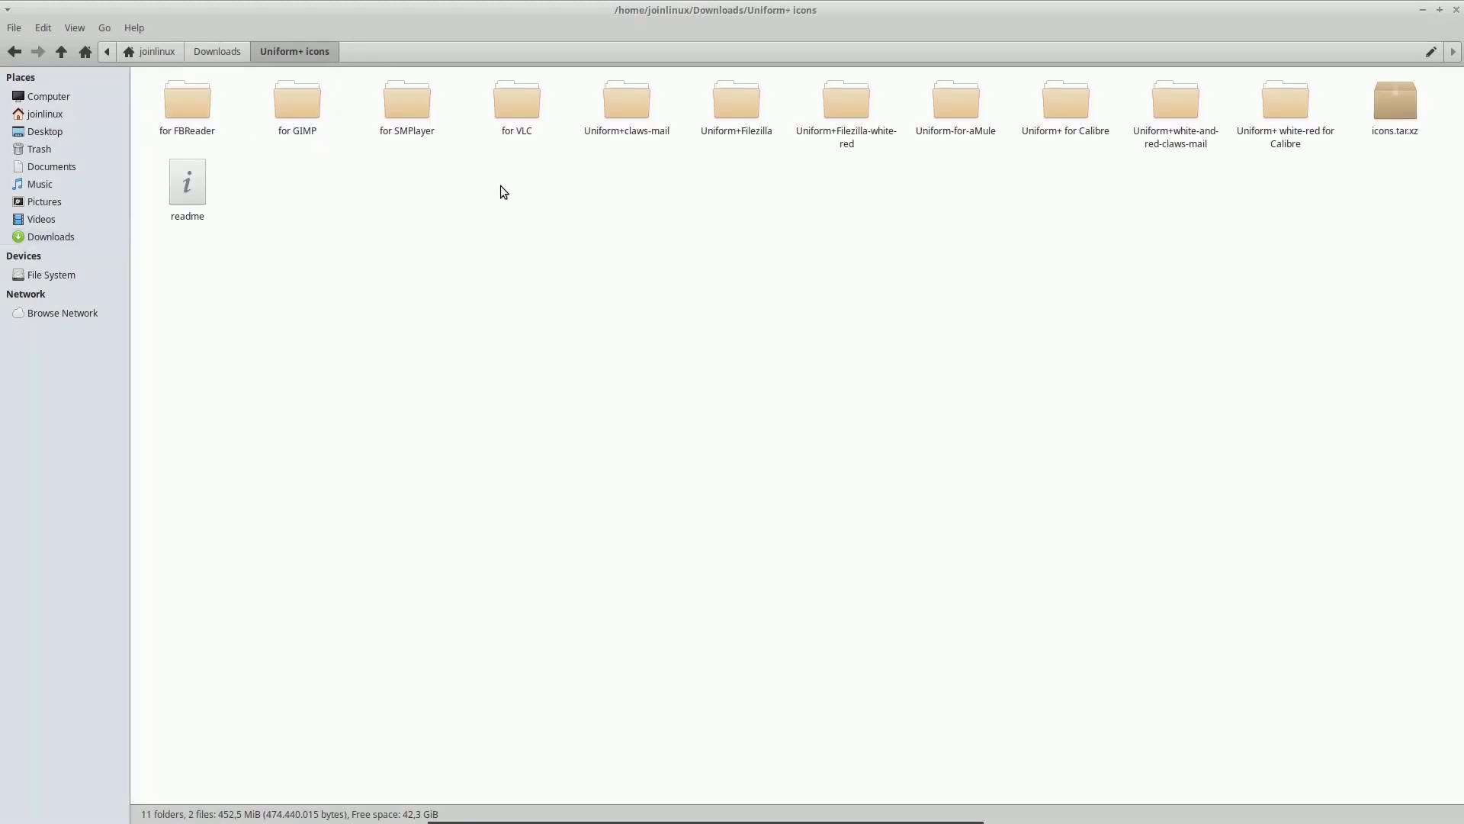
right_click(1394, 111)
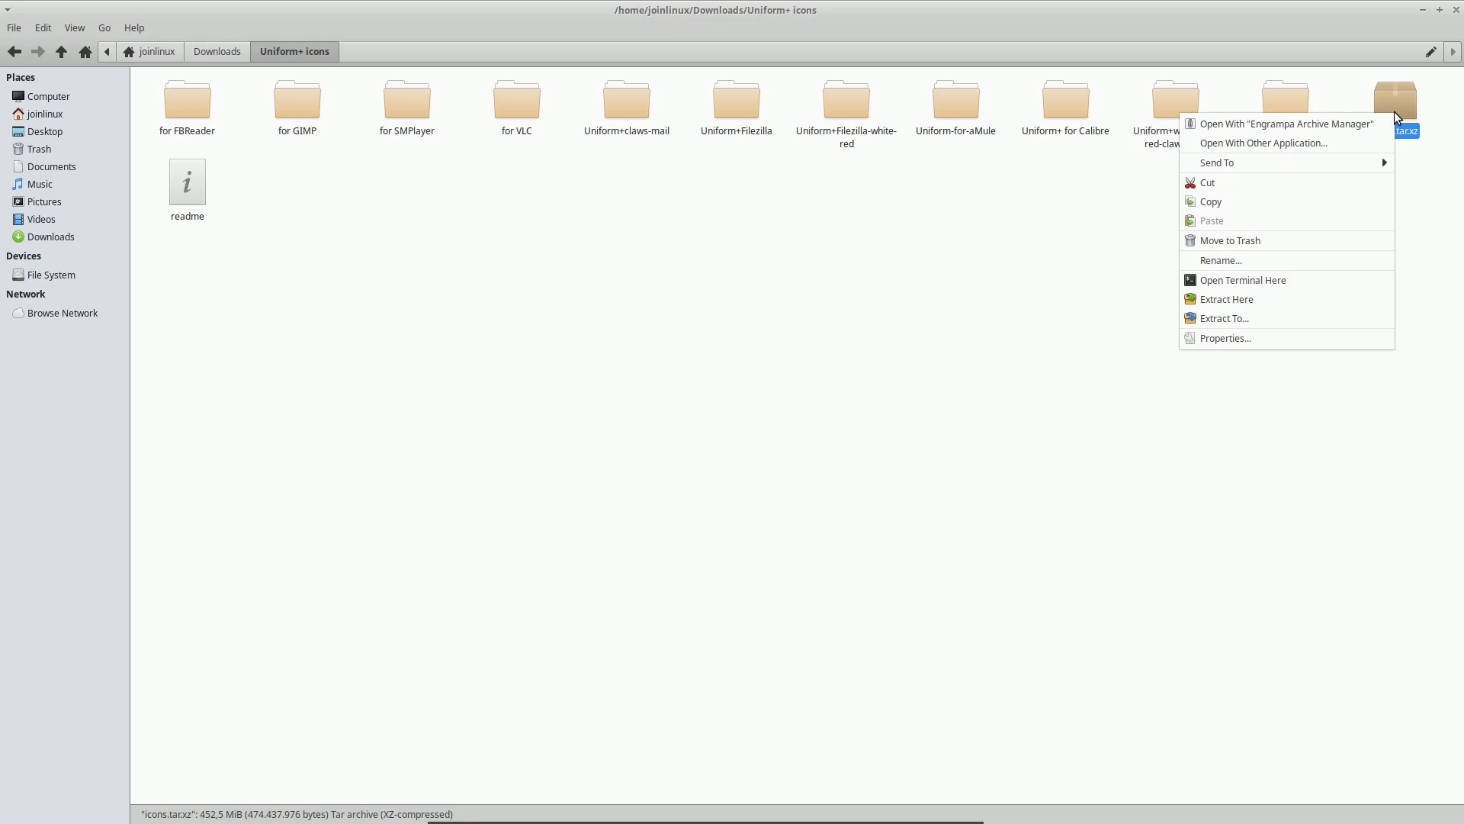
left_click(1255, 278)
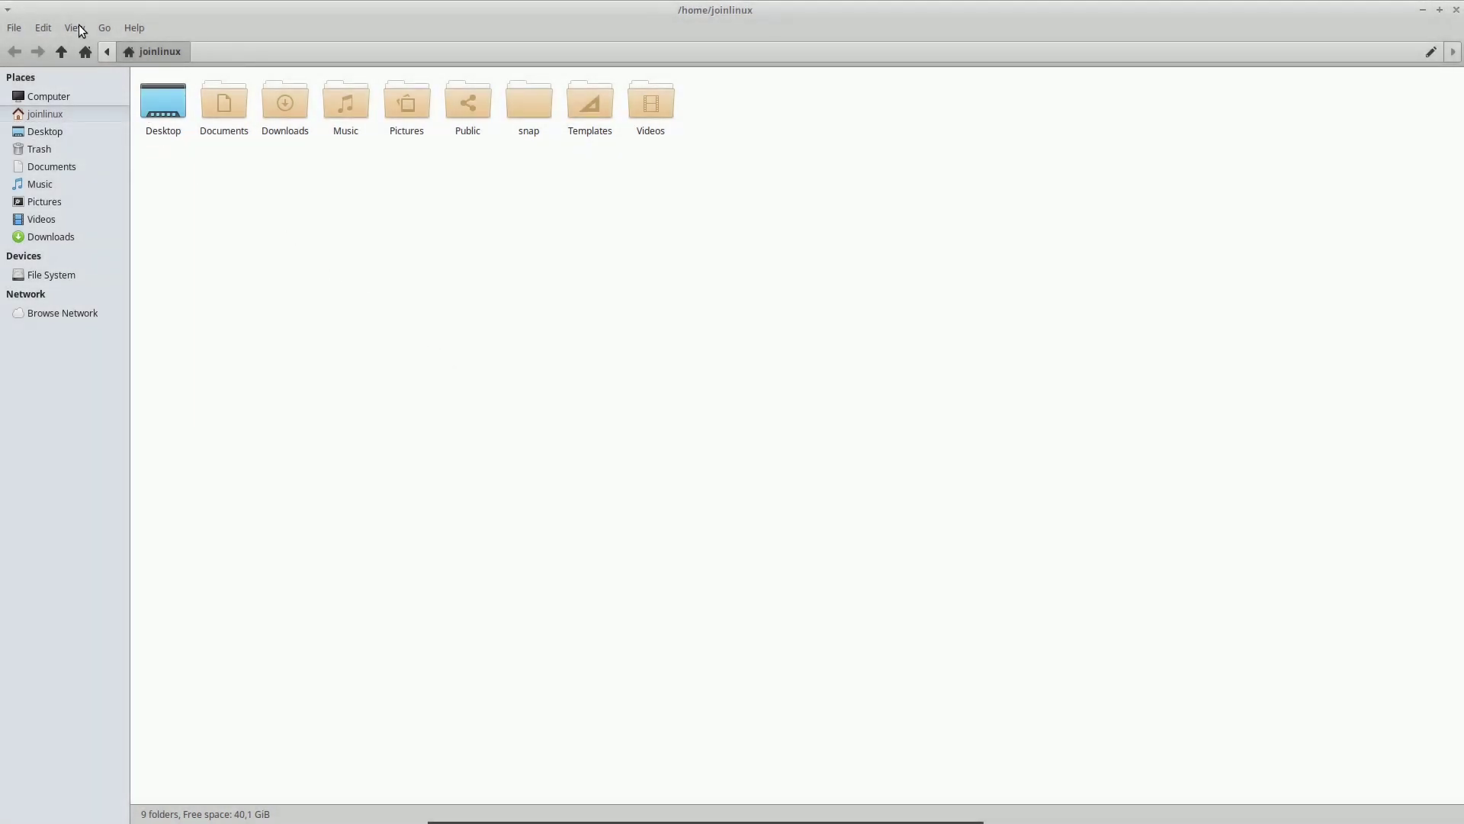
Show hidden files and create a hidden .icons folder in the home directory.
left_click(80, 26)
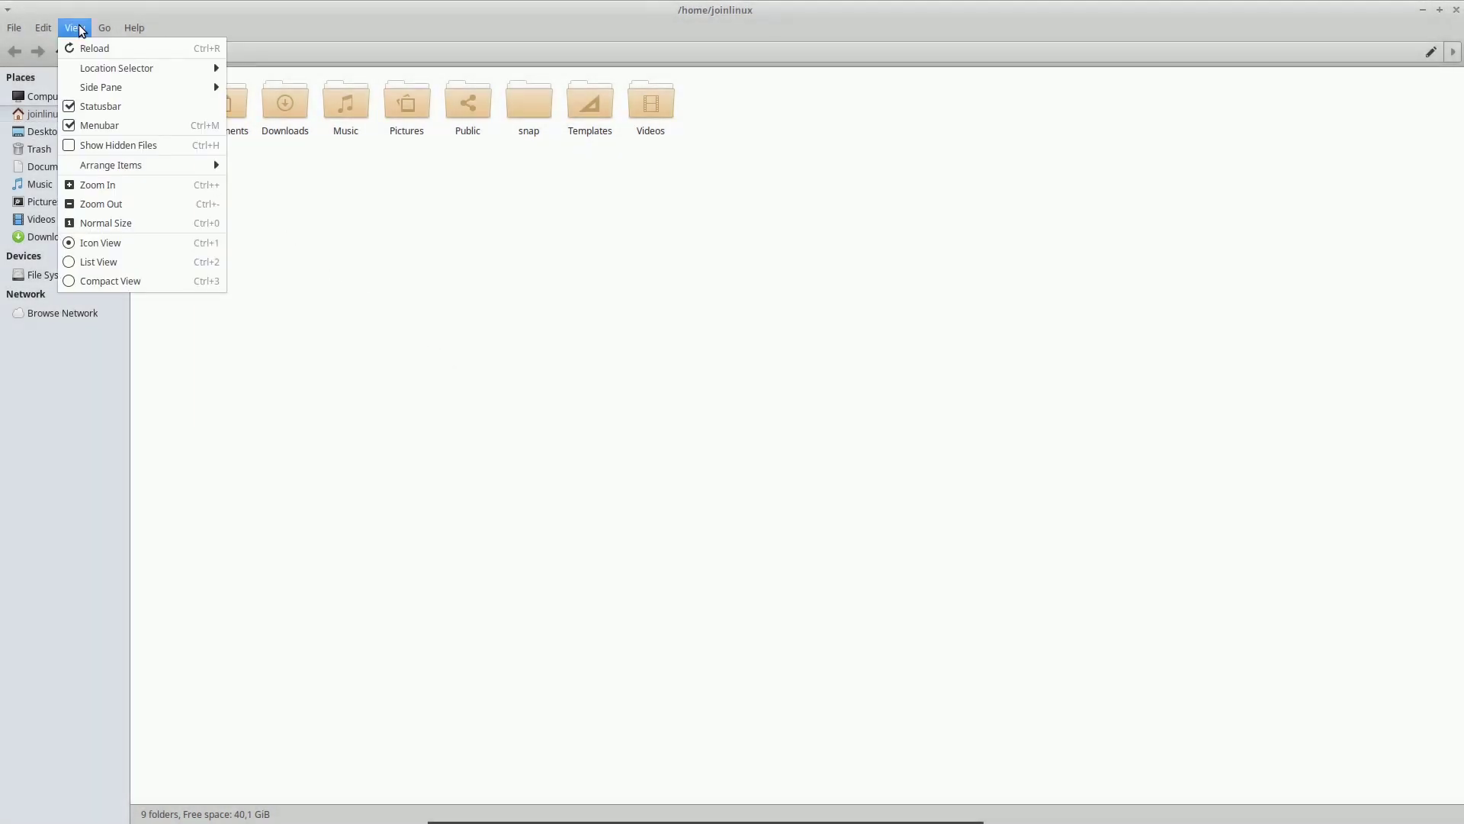
left_click(88, 148)
right_click(351, 286)
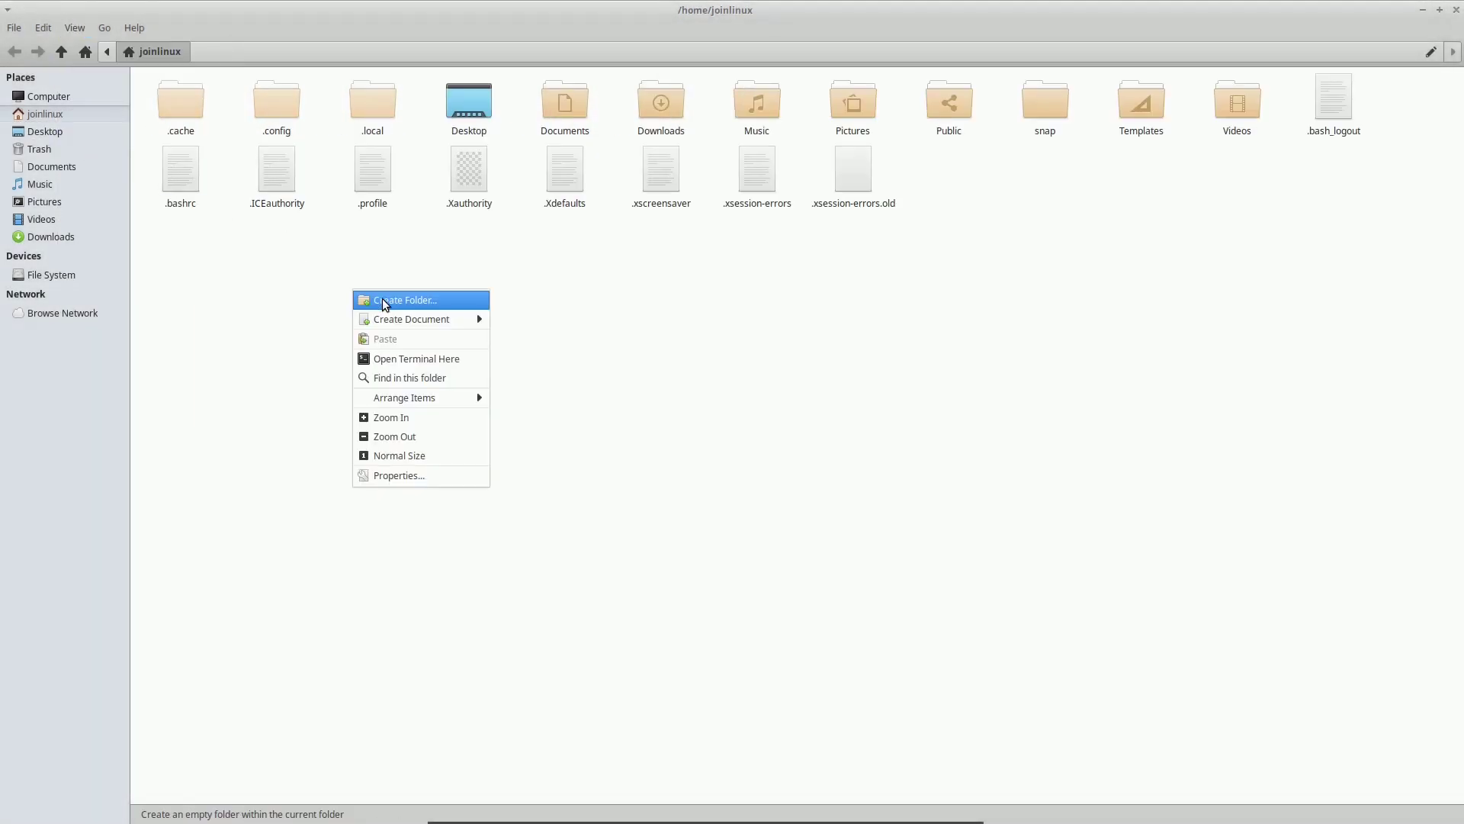
left_click(379, 297)
key("BackSpace")
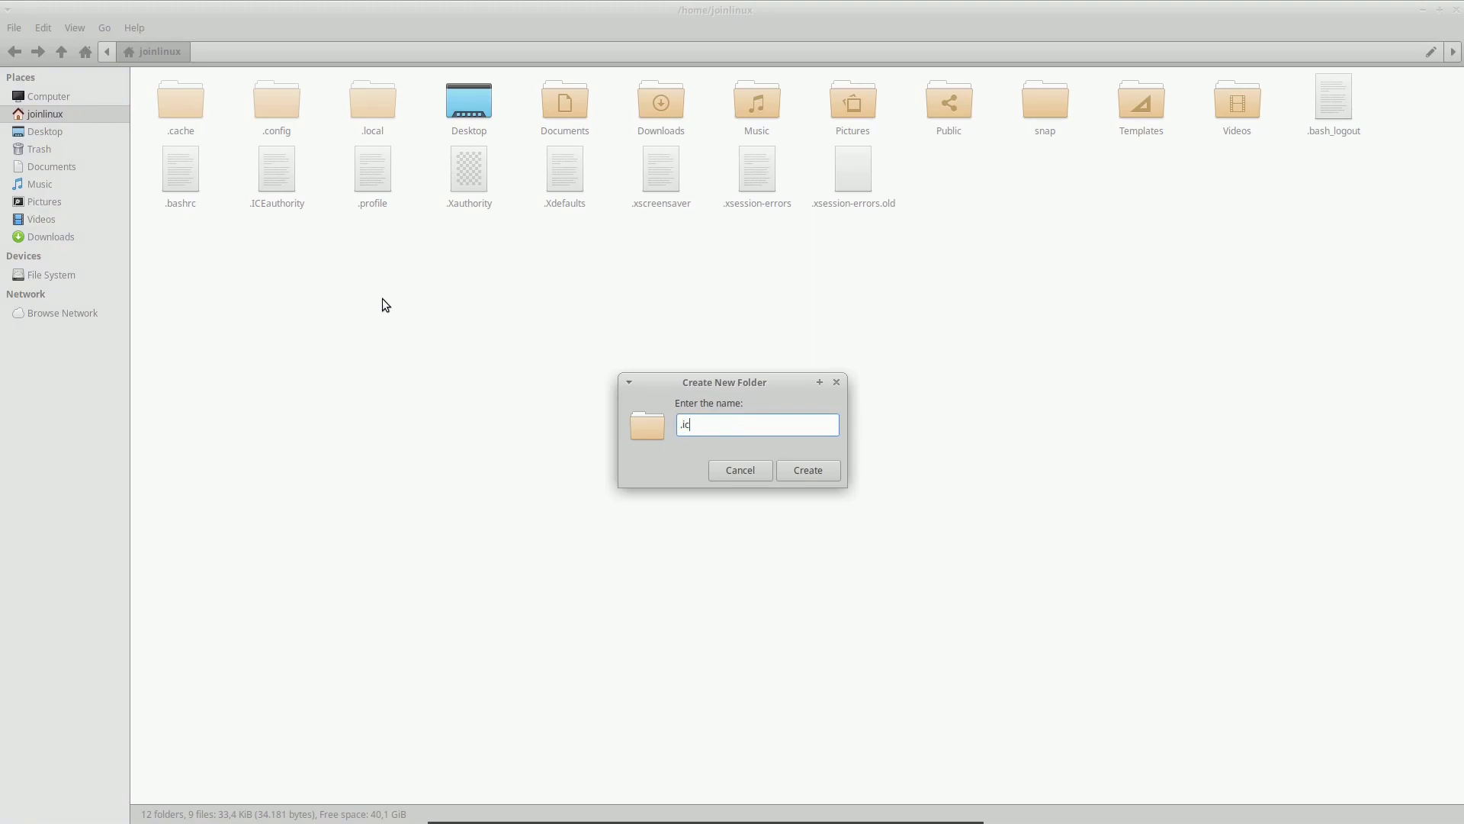
left_click(834, 467)
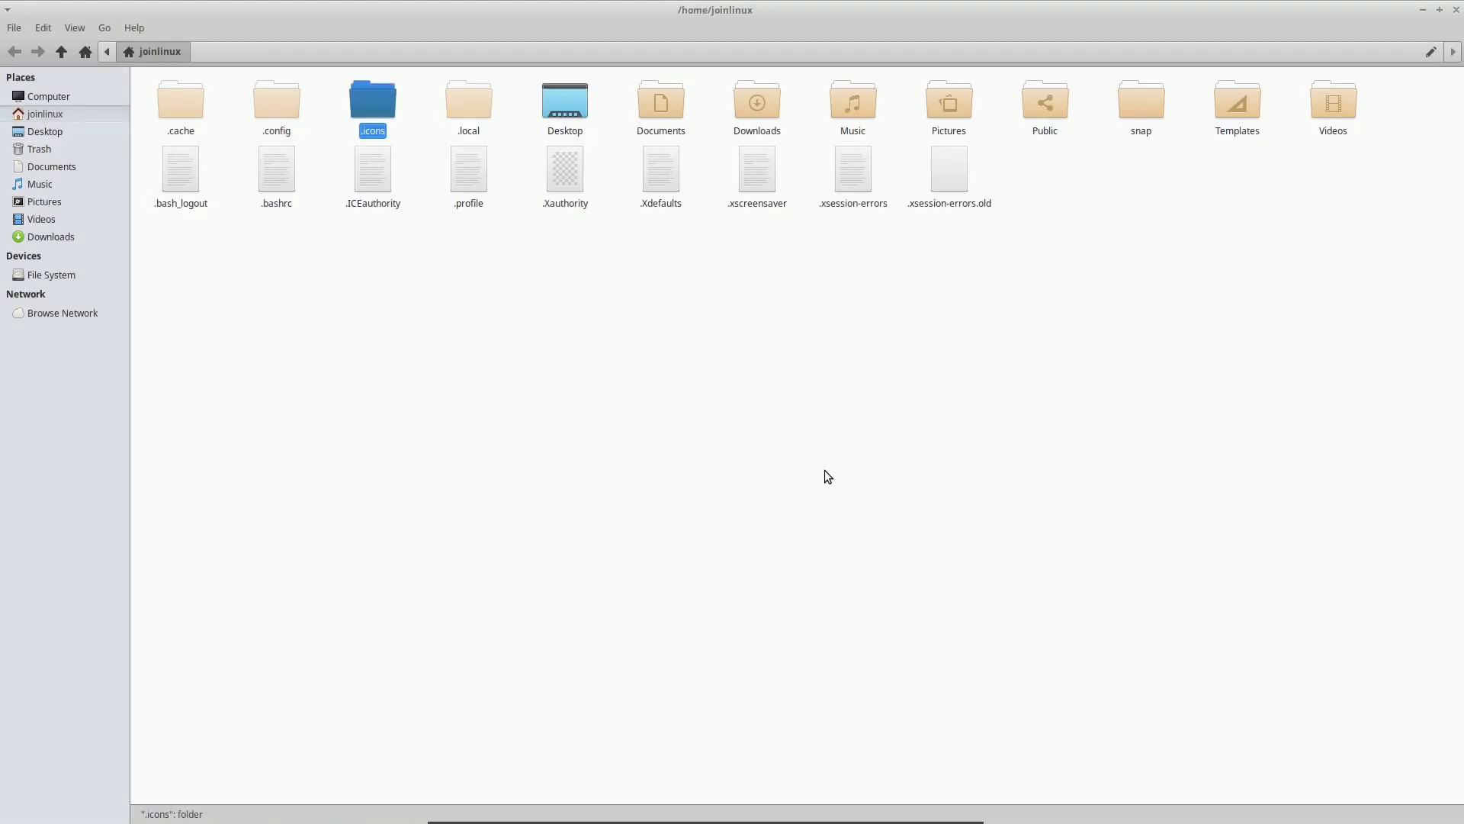
left_click(395, 288)
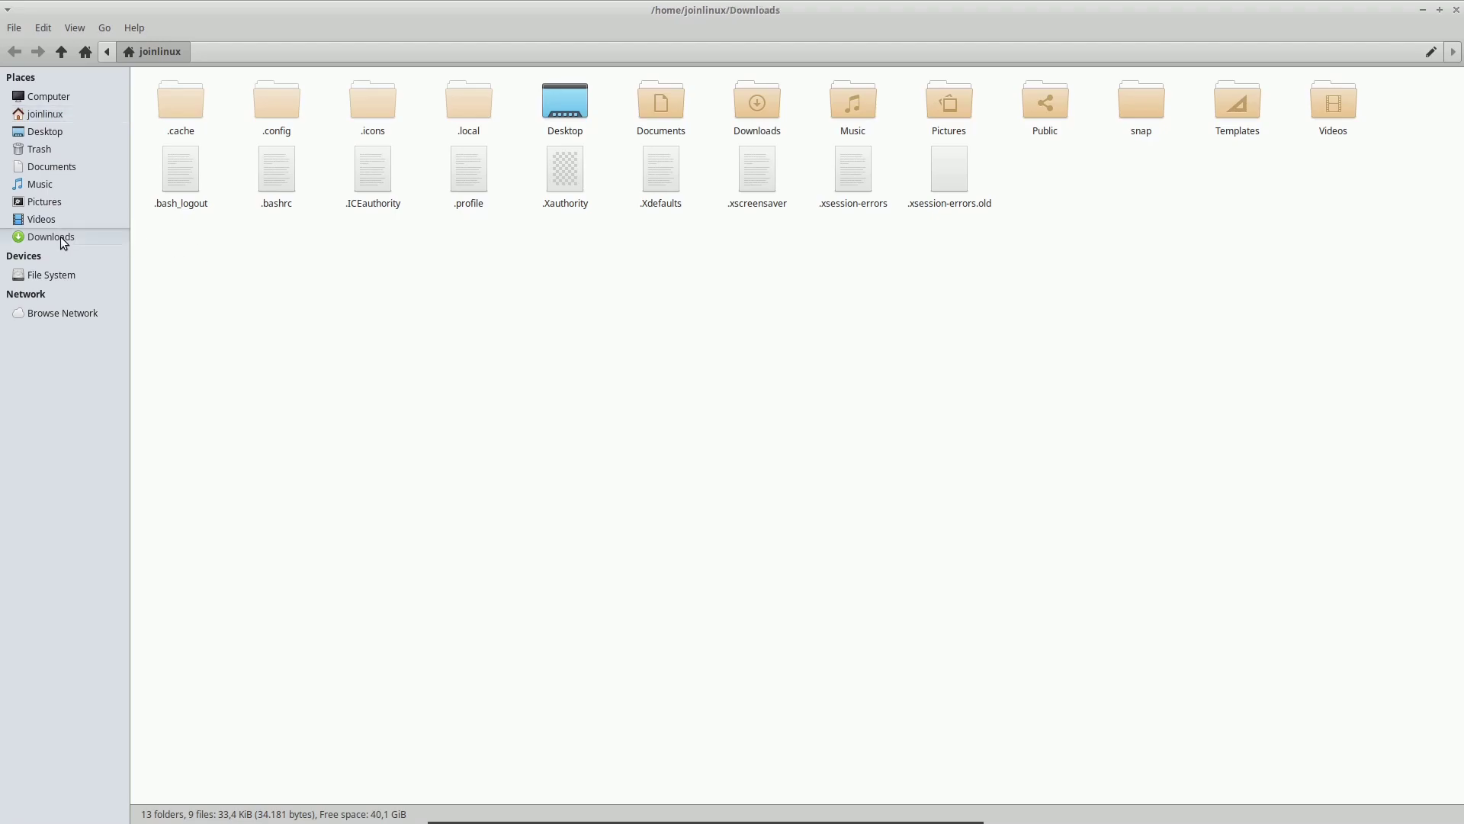
Cut all 27 Uniform+ theme folders from Downloads/Uniform+ icons/icons.
left_click(54, 236)
double_click(184, 109)
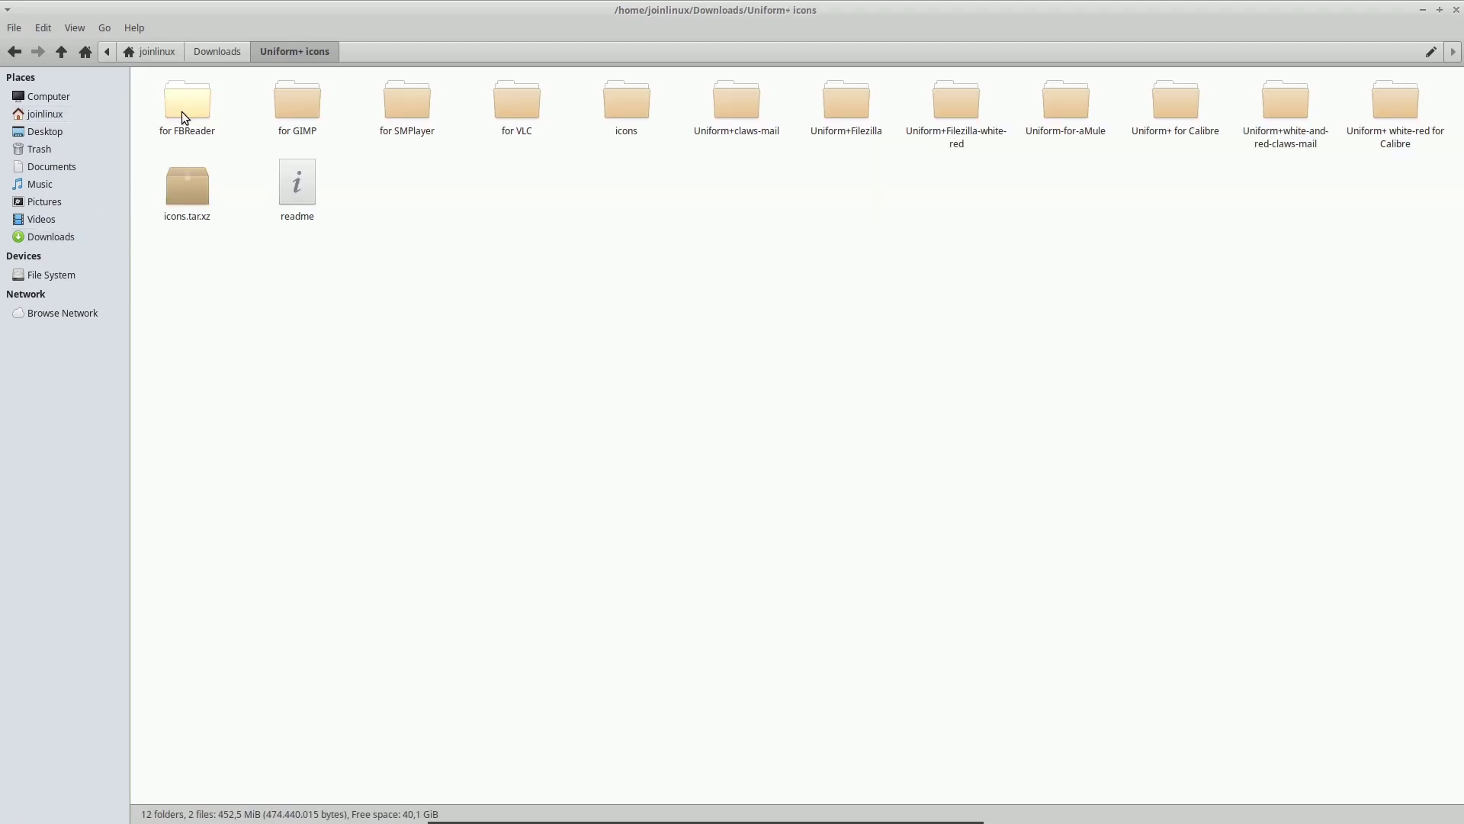
double_click(617, 114)
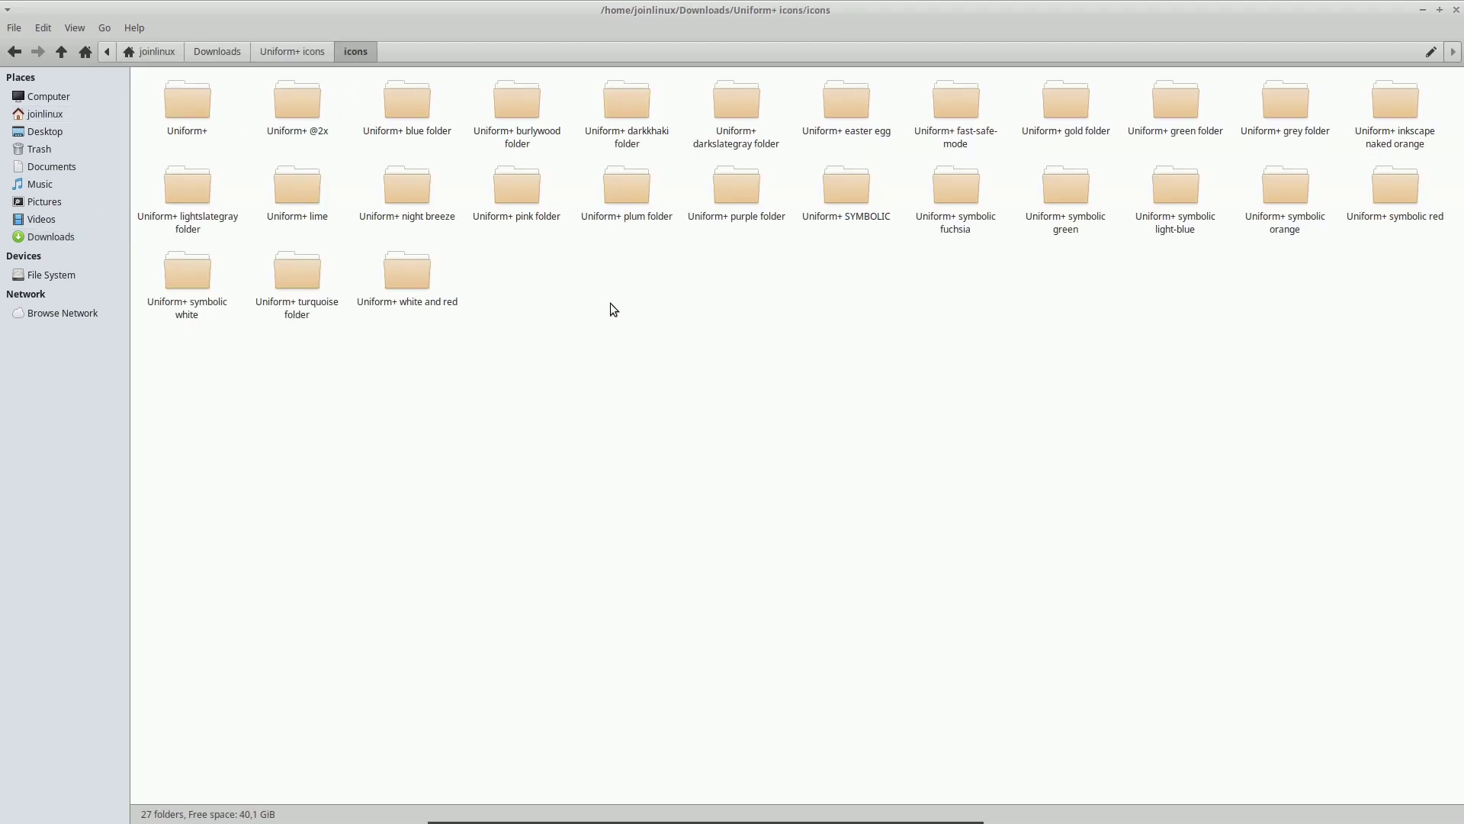
key("ctrl+a")
right_click(527, 195)
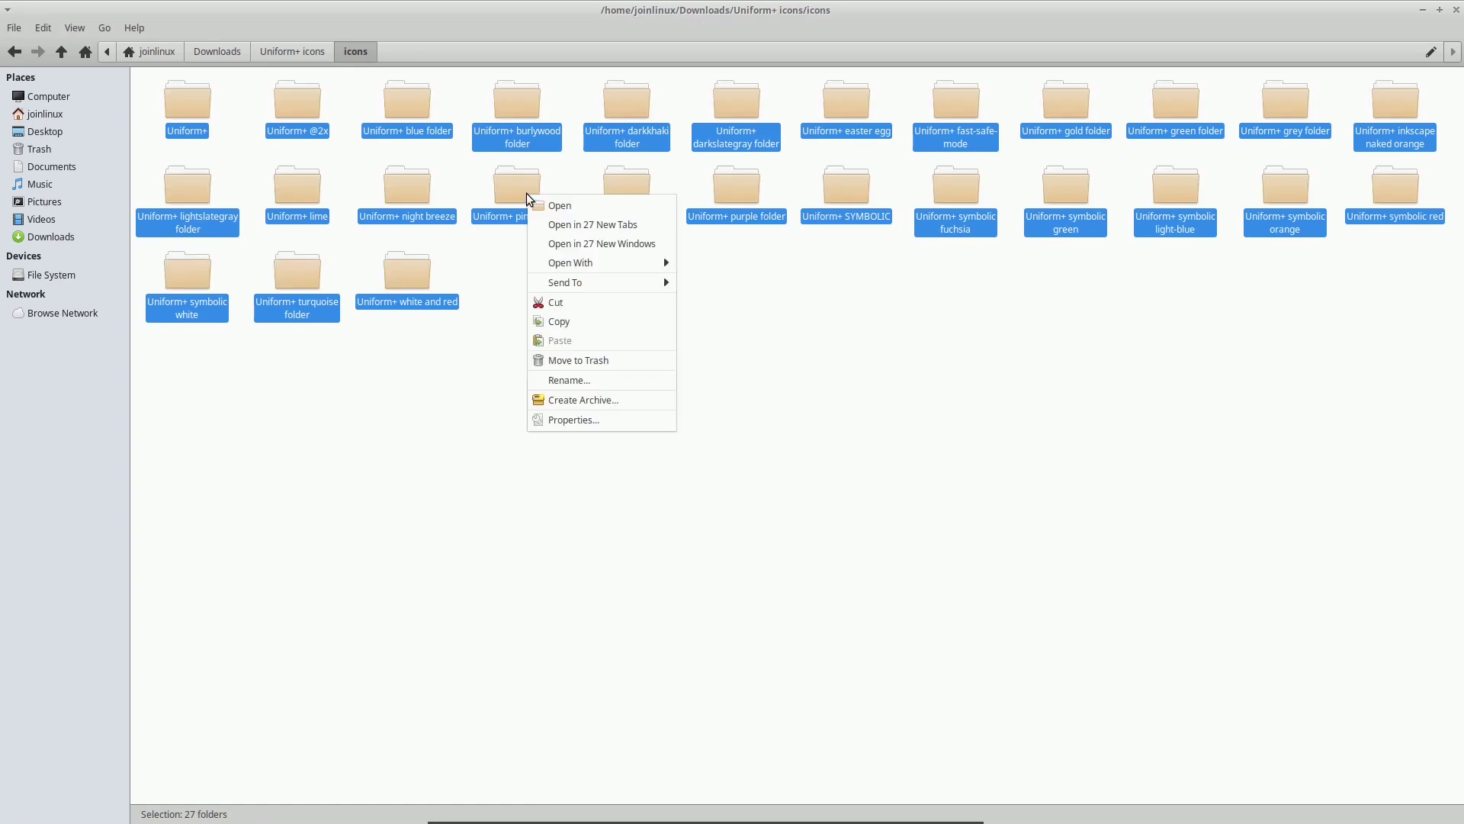
left_click(566, 309)
left_click(513, 334)
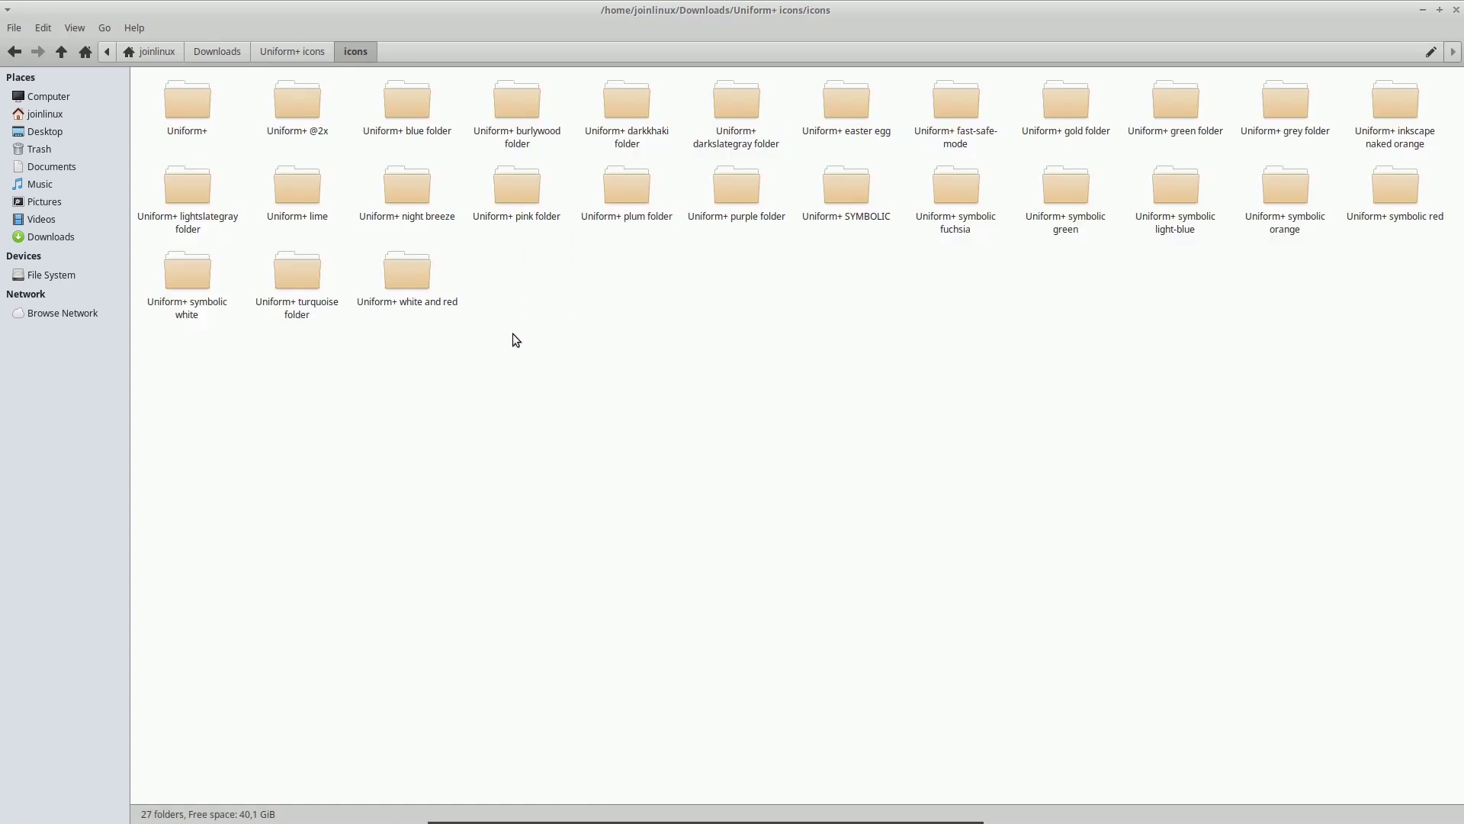
Paste the Uniform+ theme folders into the home folder's .icons directory.
left_click(44, 116)
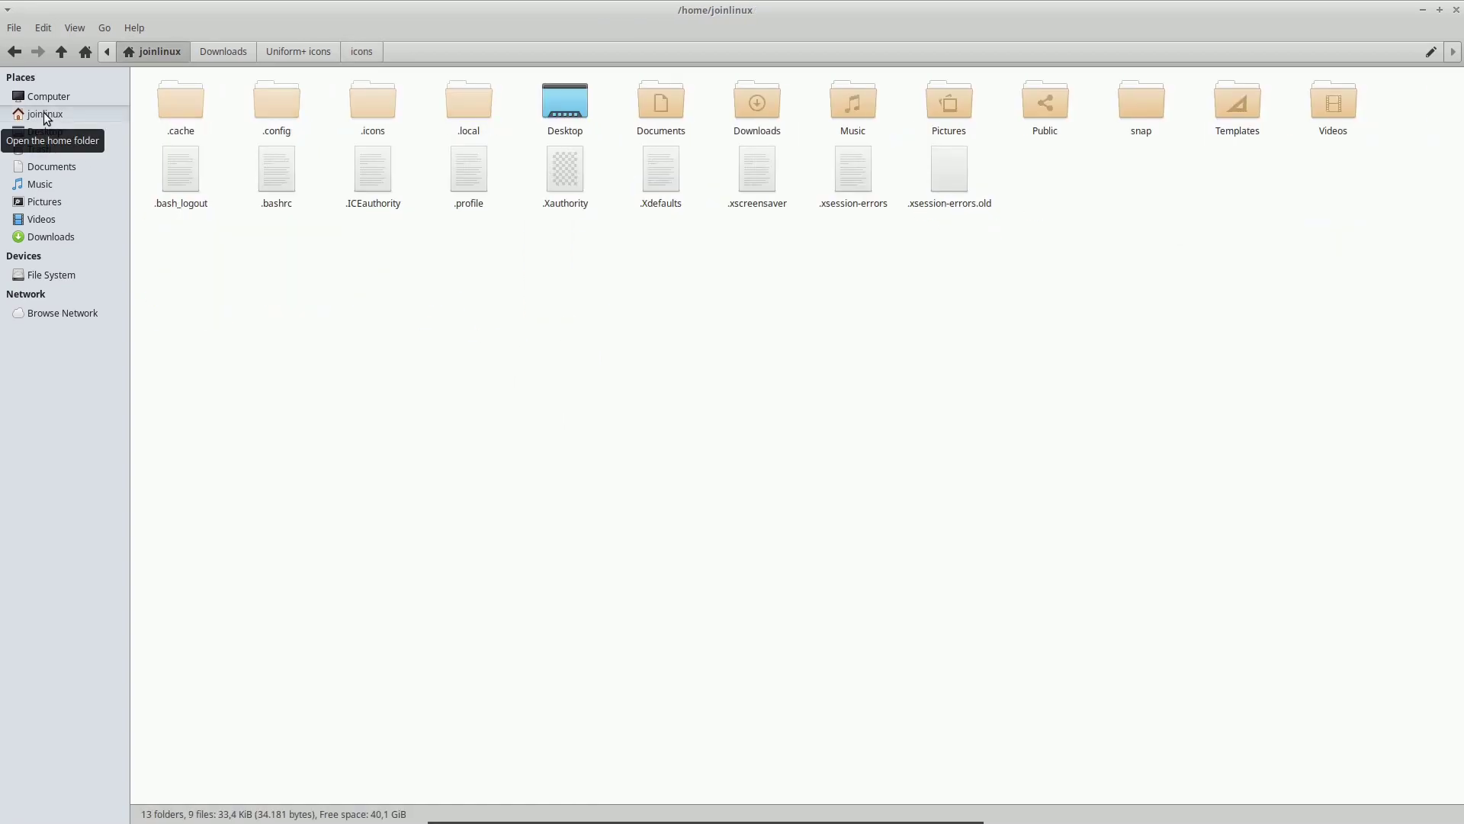
double_click(385, 112)
right_click(392, 151)
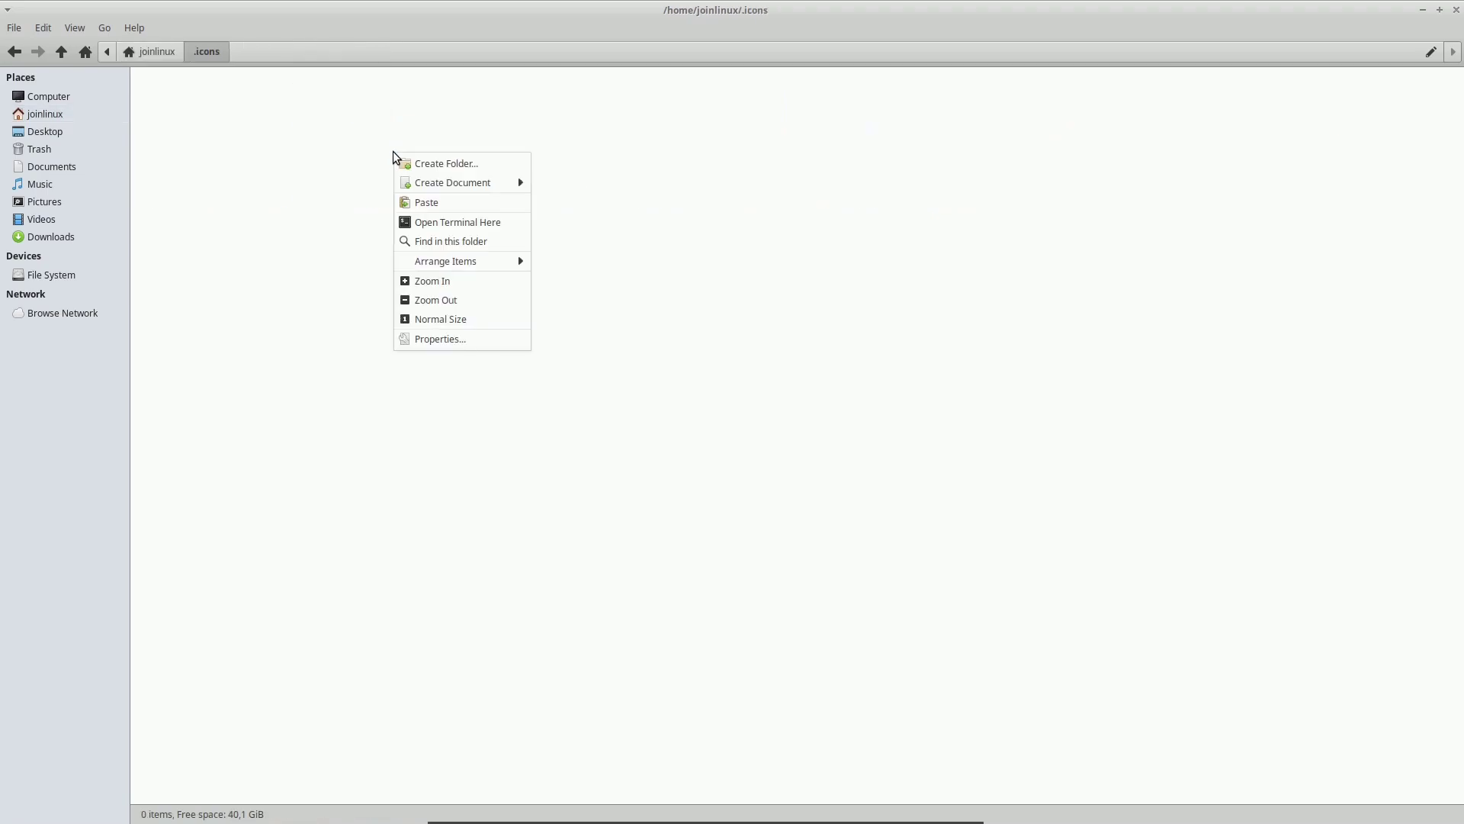
left_click(429, 201)
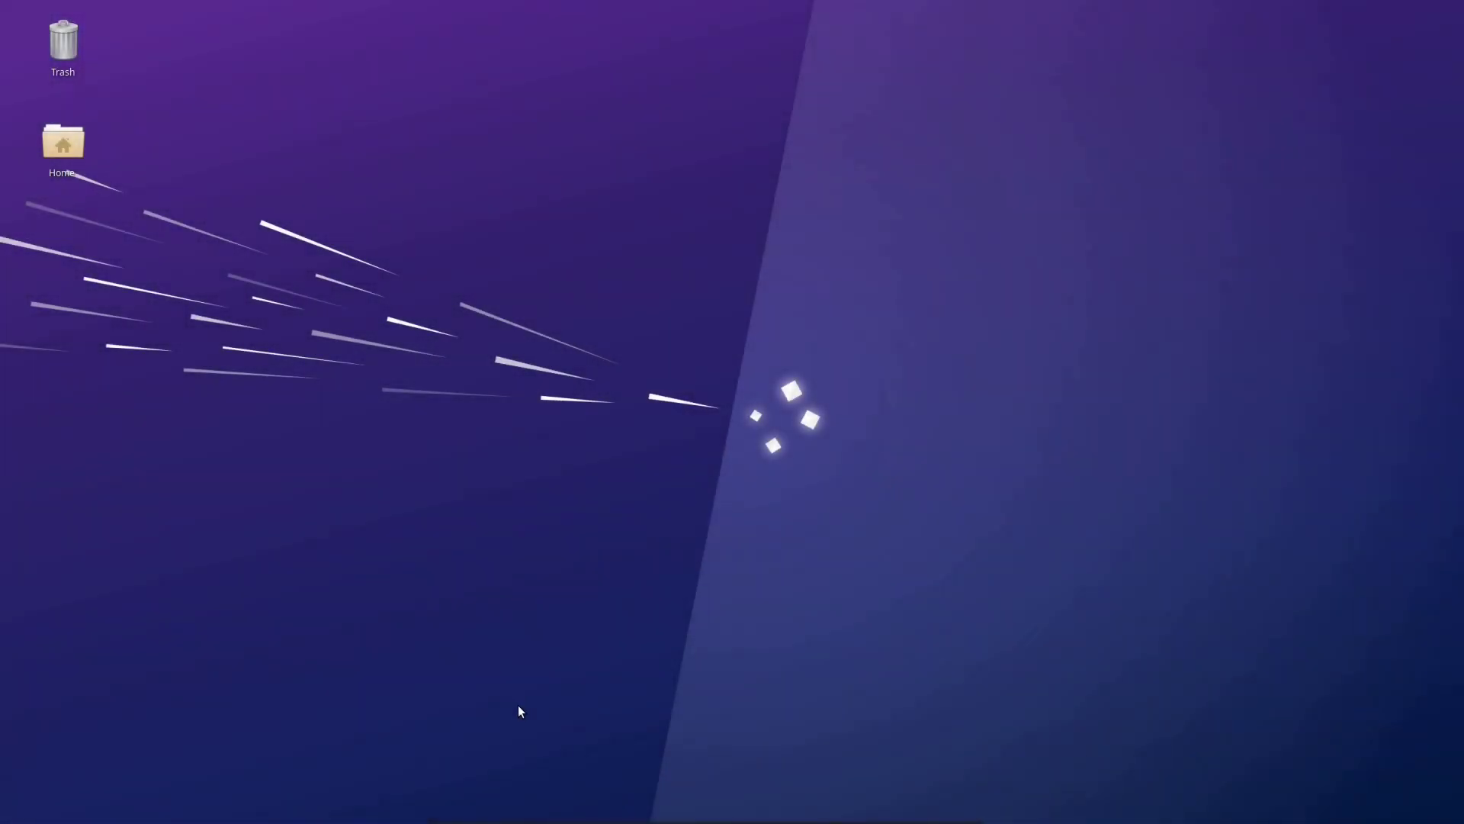
Apply the Uniform+ icon theme in Appearance's Icons list and close Appearance.
mouse_move(518, 816)
left_click(451, 801)
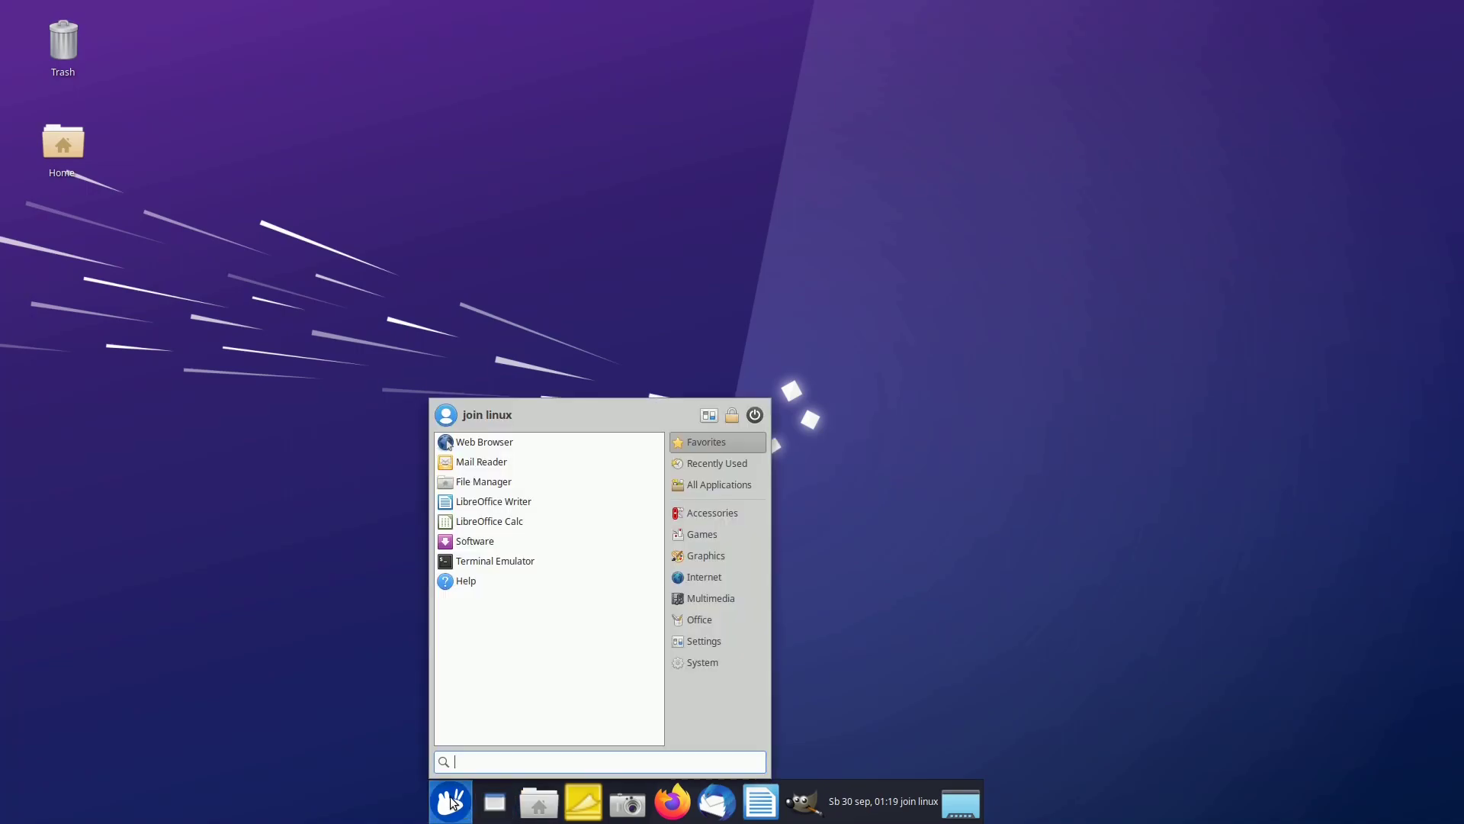
type("apper")
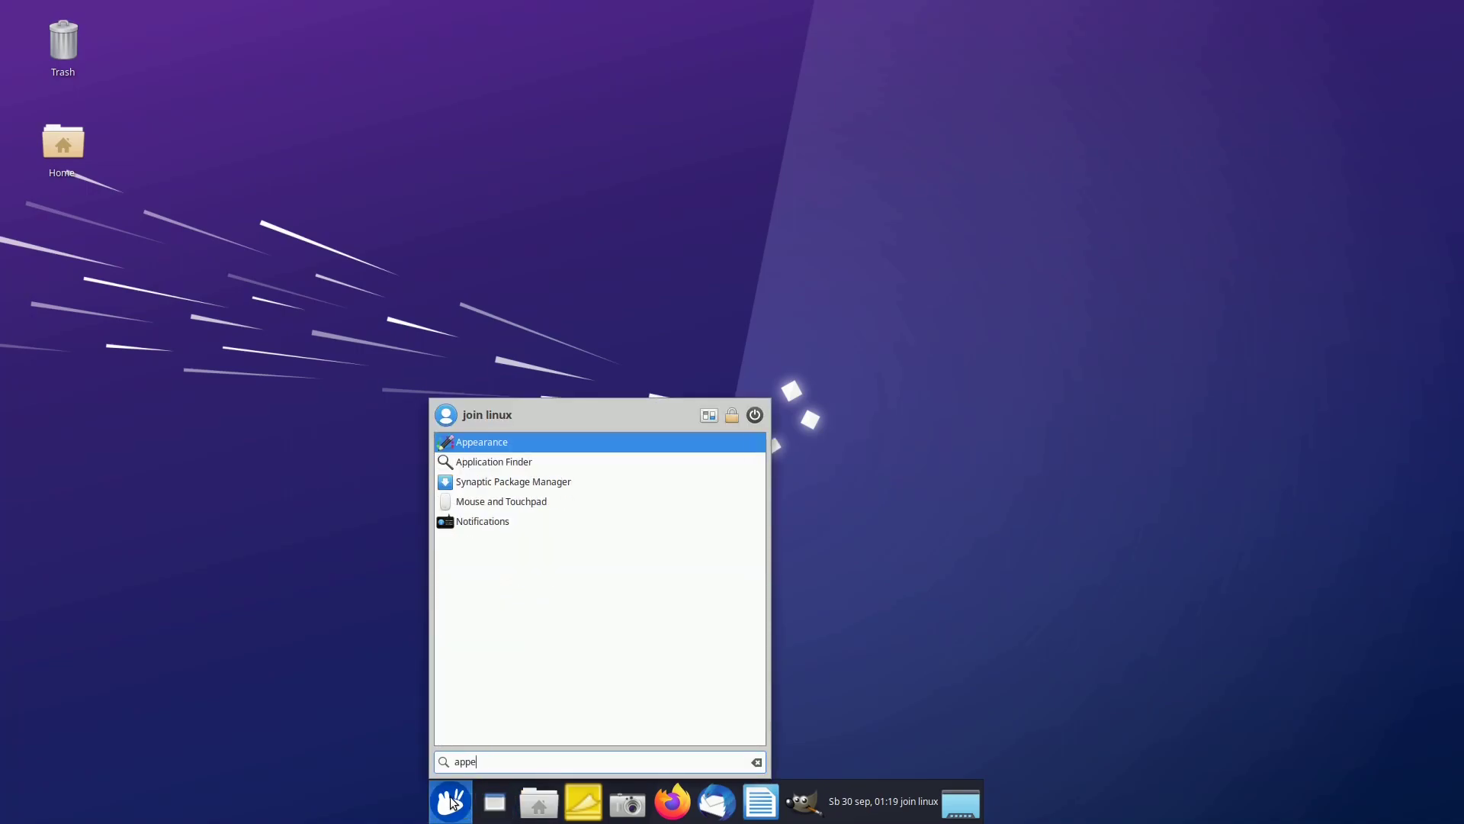
left_click(480, 447)
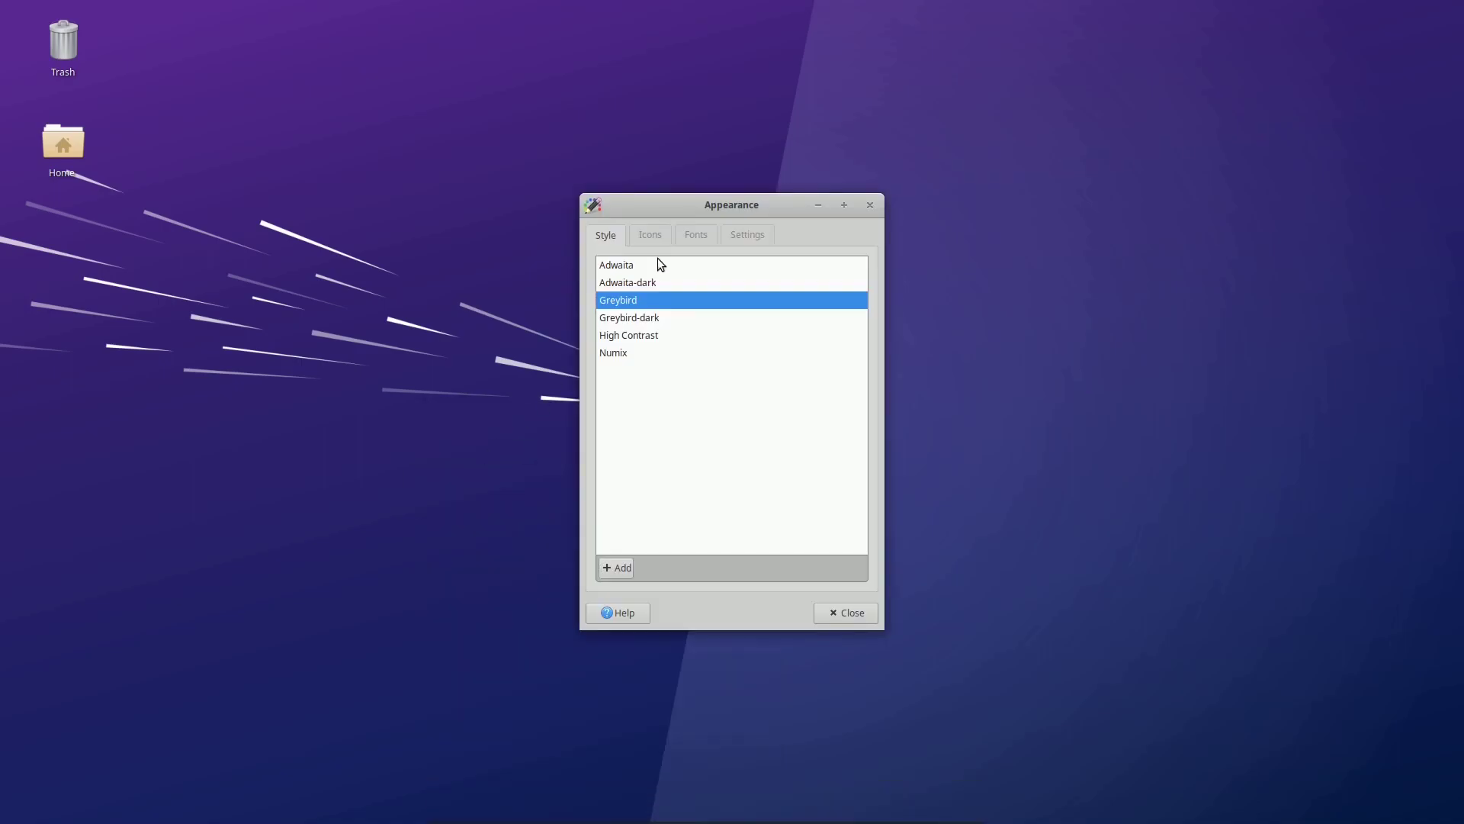
left_click(654, 236)
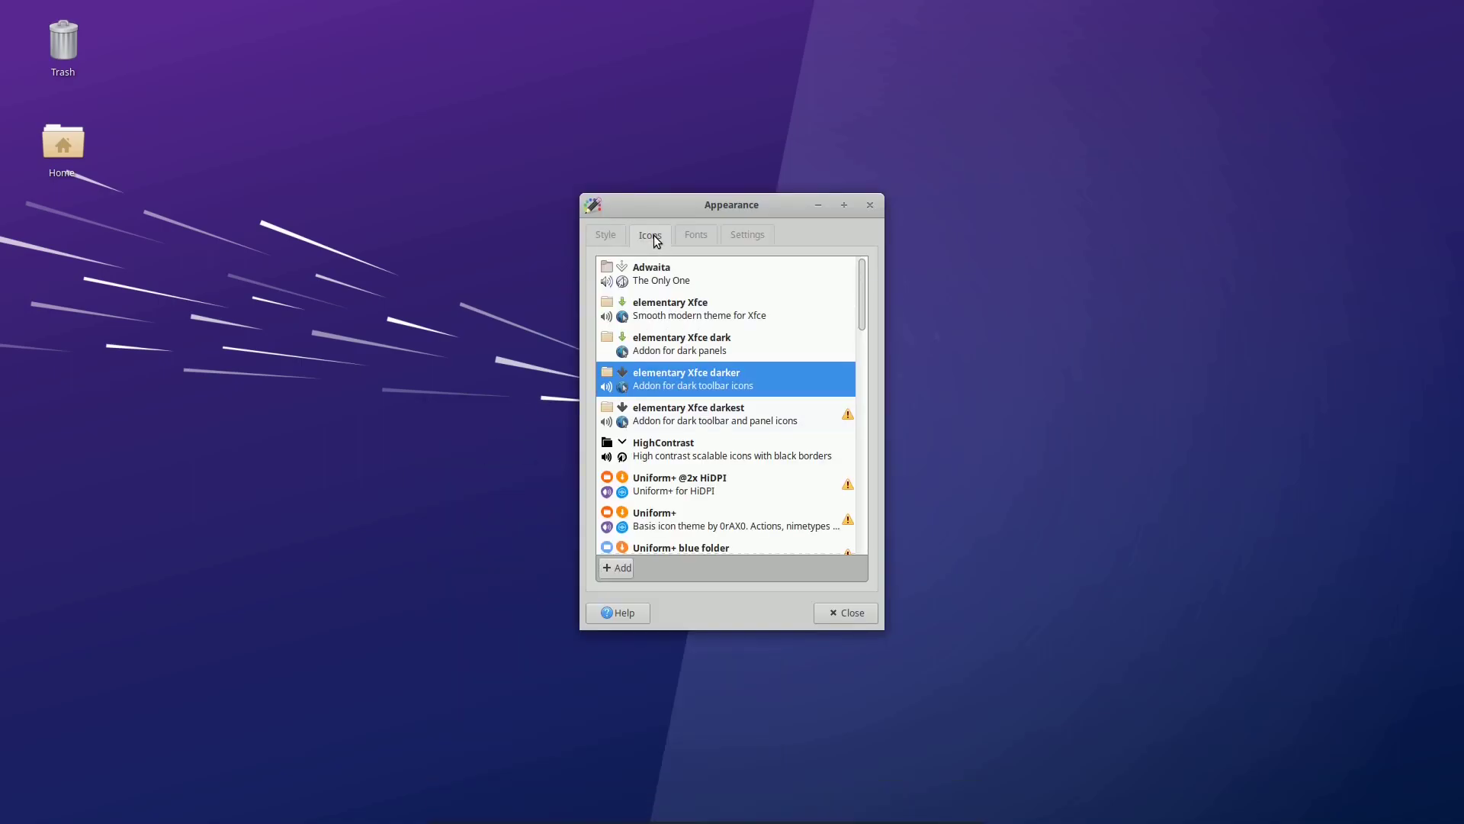
key("Down")
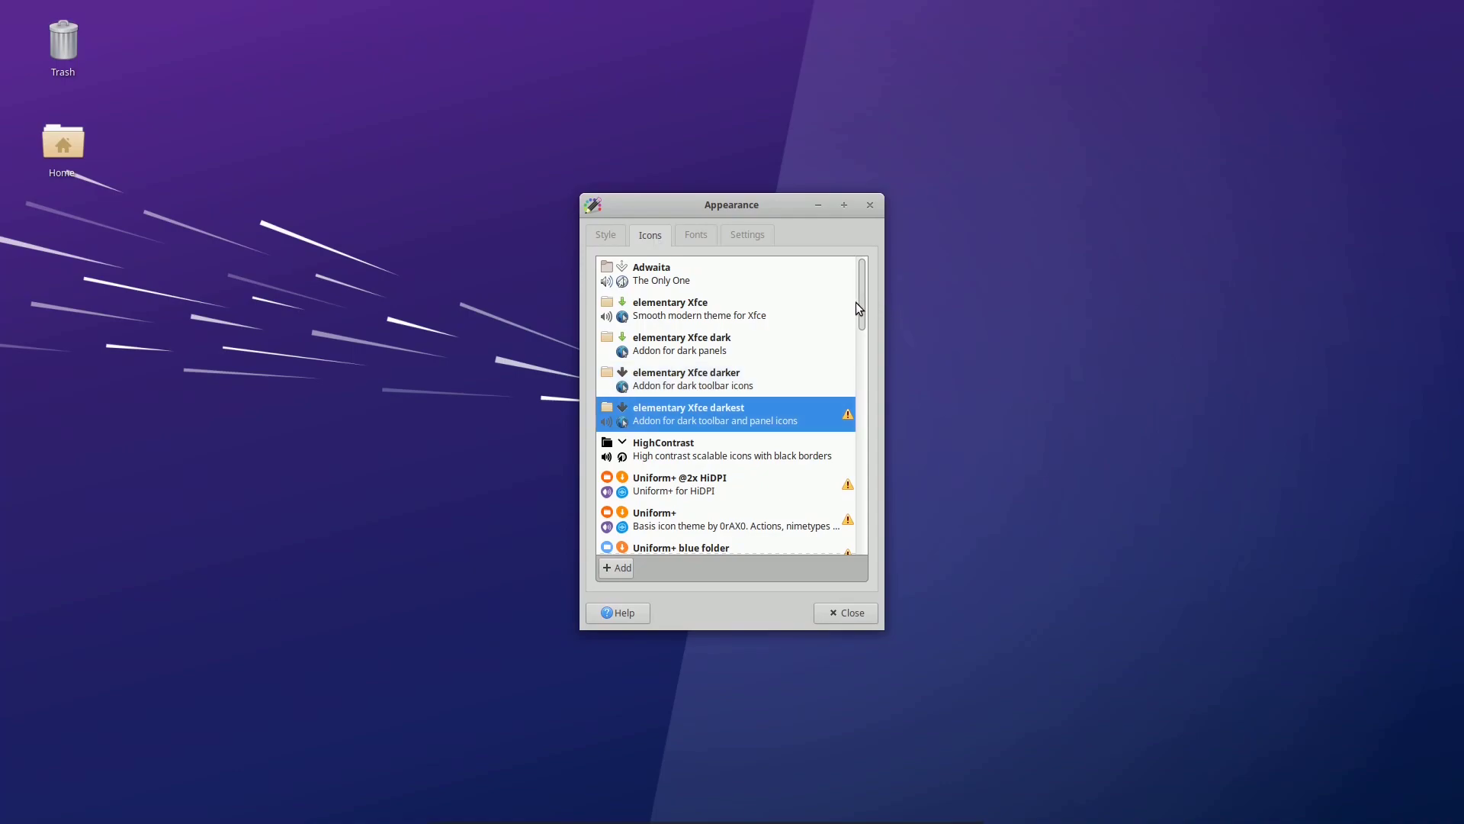
scroll(859, 309, "down", 3)
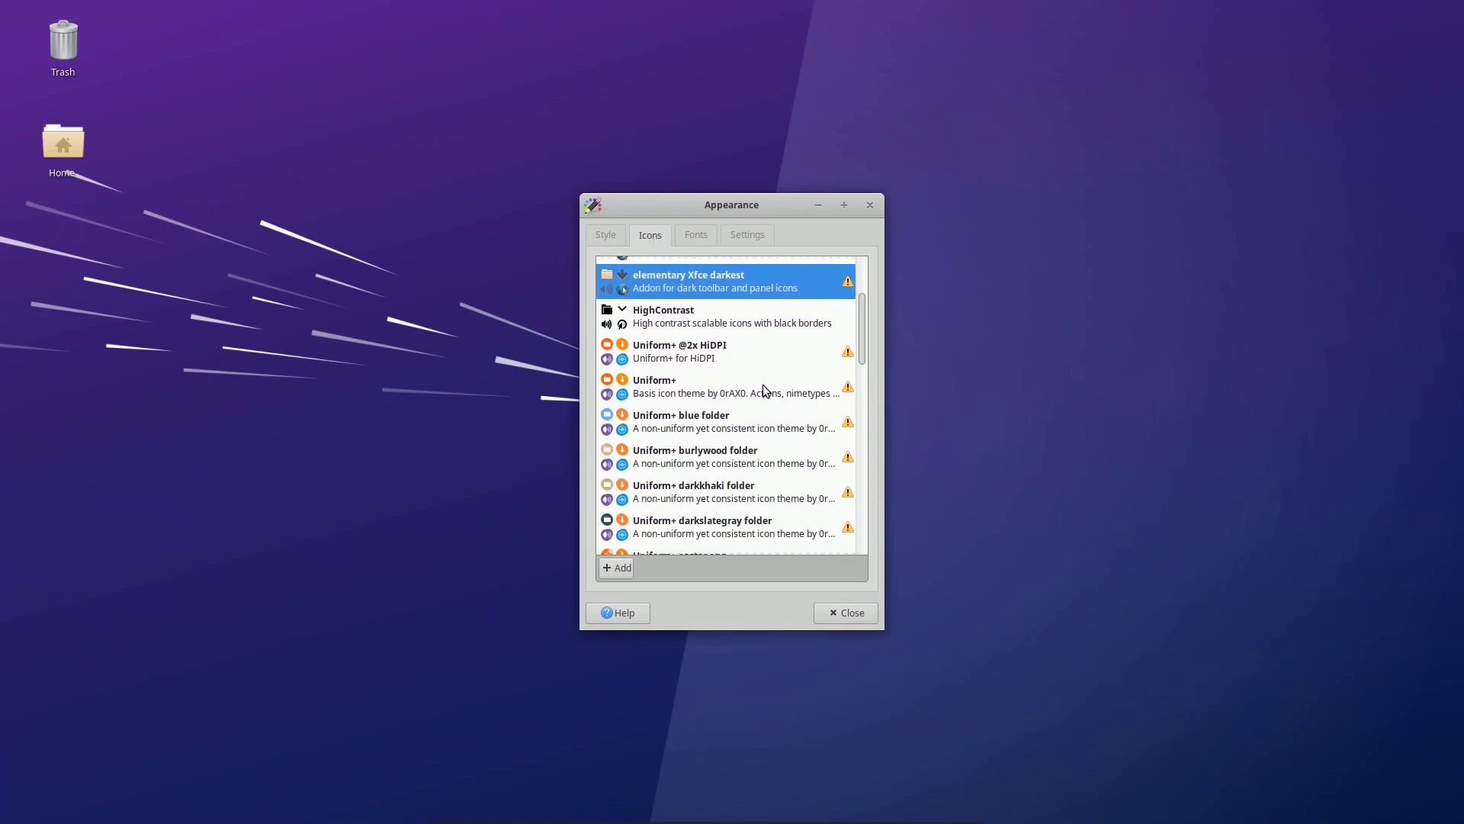
left_click(757, 391)
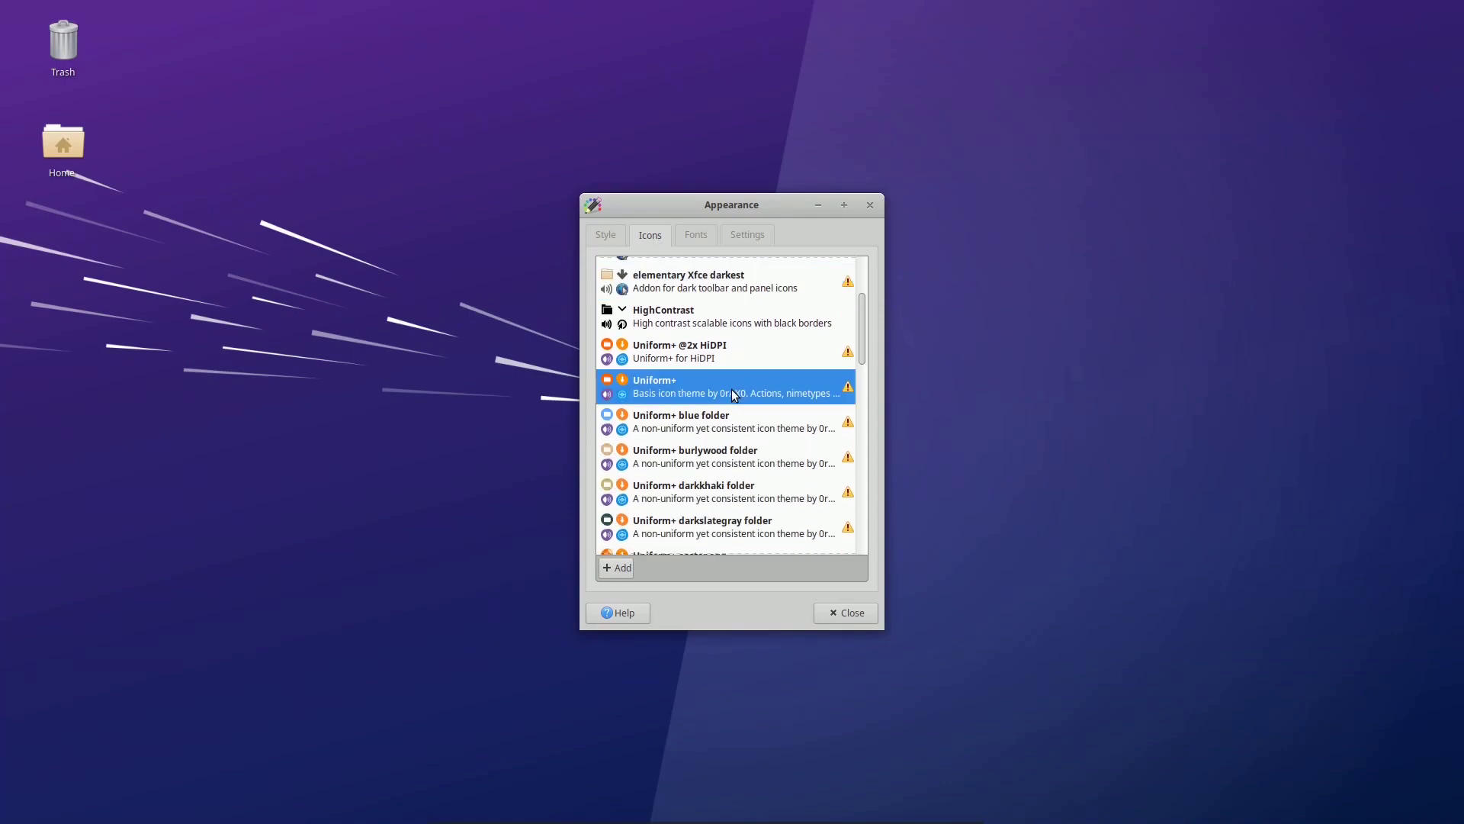
left_click(847, 614)
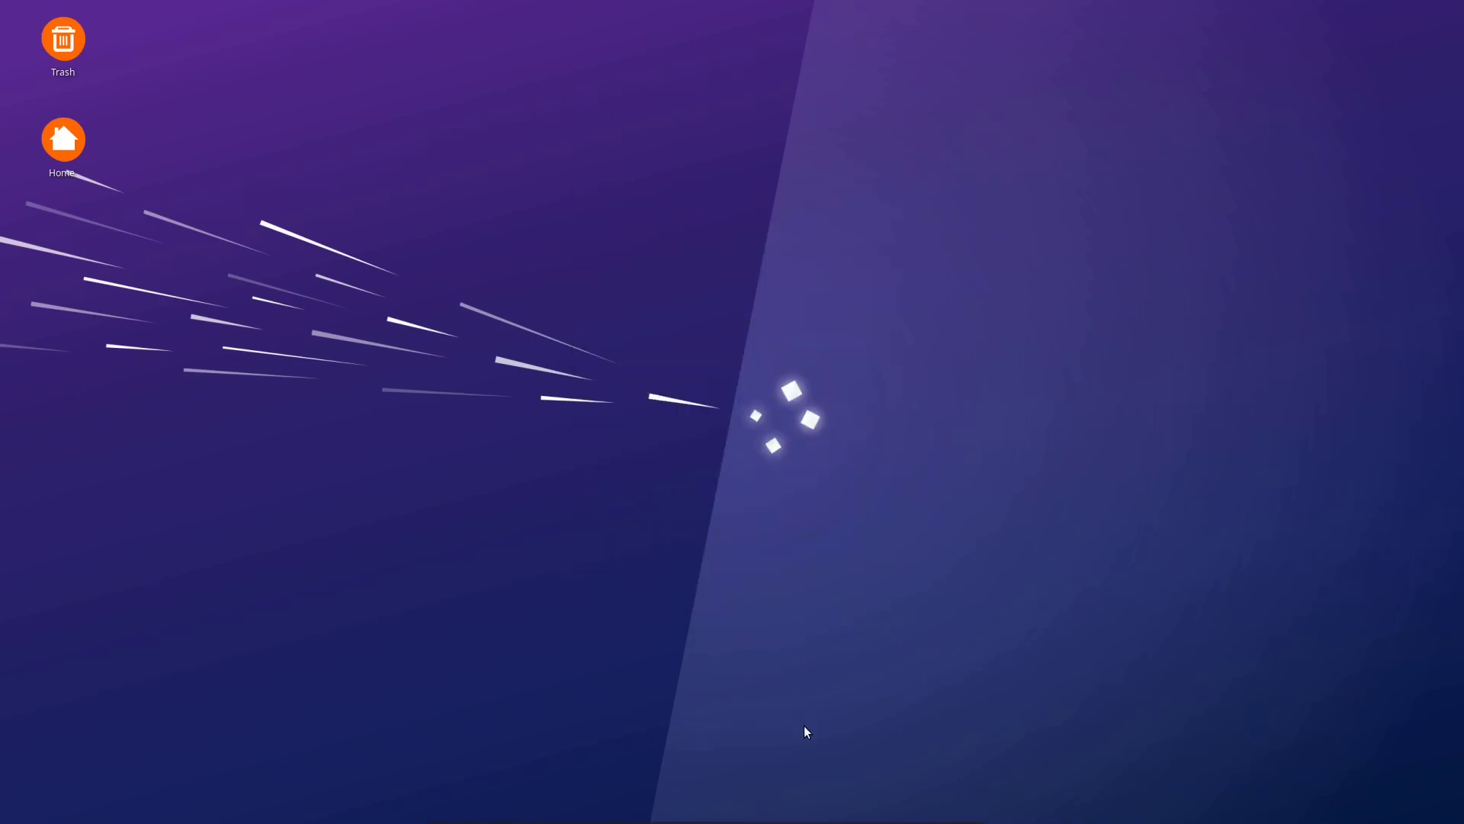
Search xfce-look.org for 'mousy' in Firefox.
mouse_move(833, 821)
left_click(919, 801)
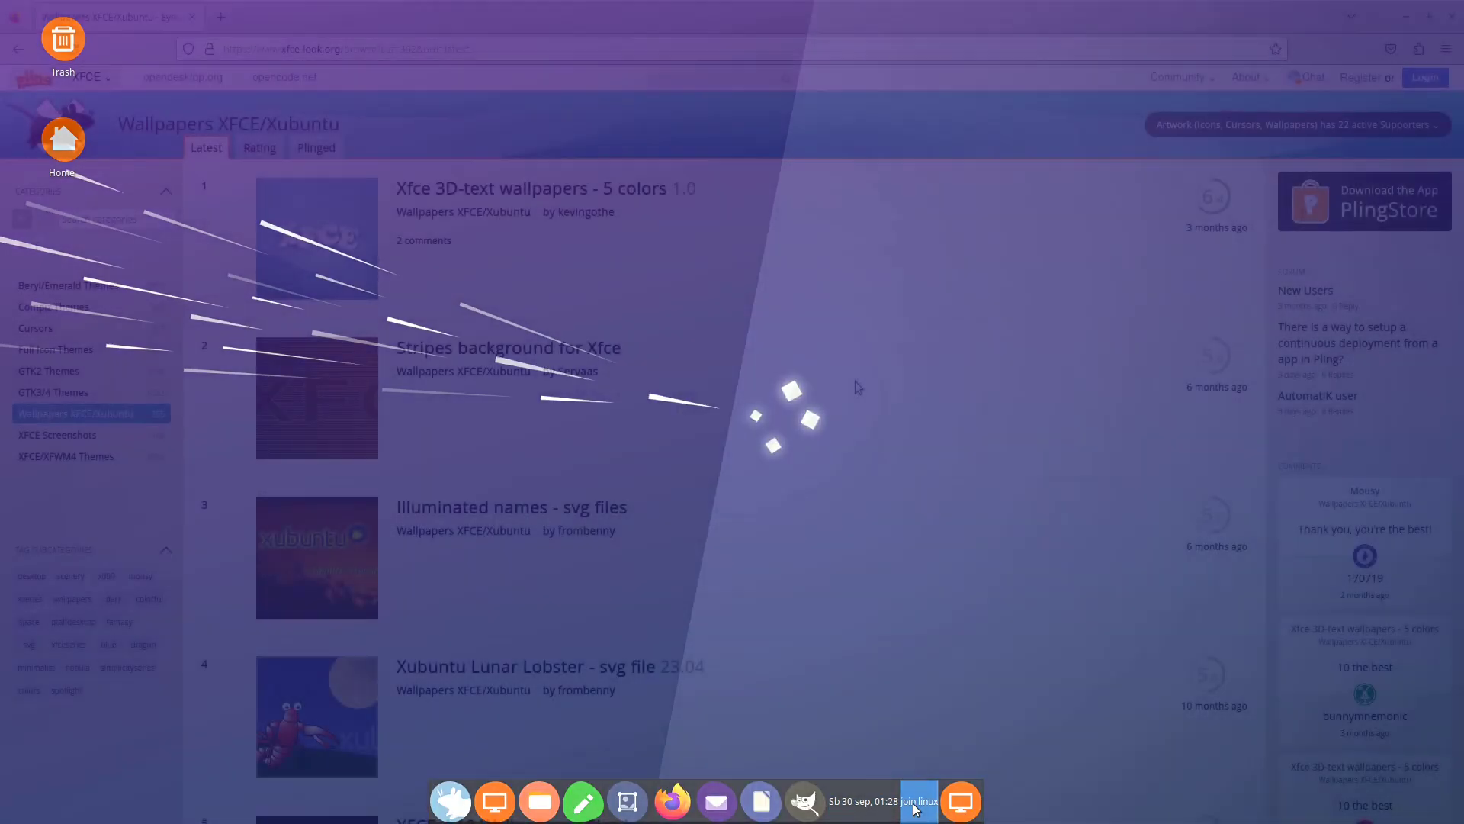
scroll(608, 433, "down", 7)
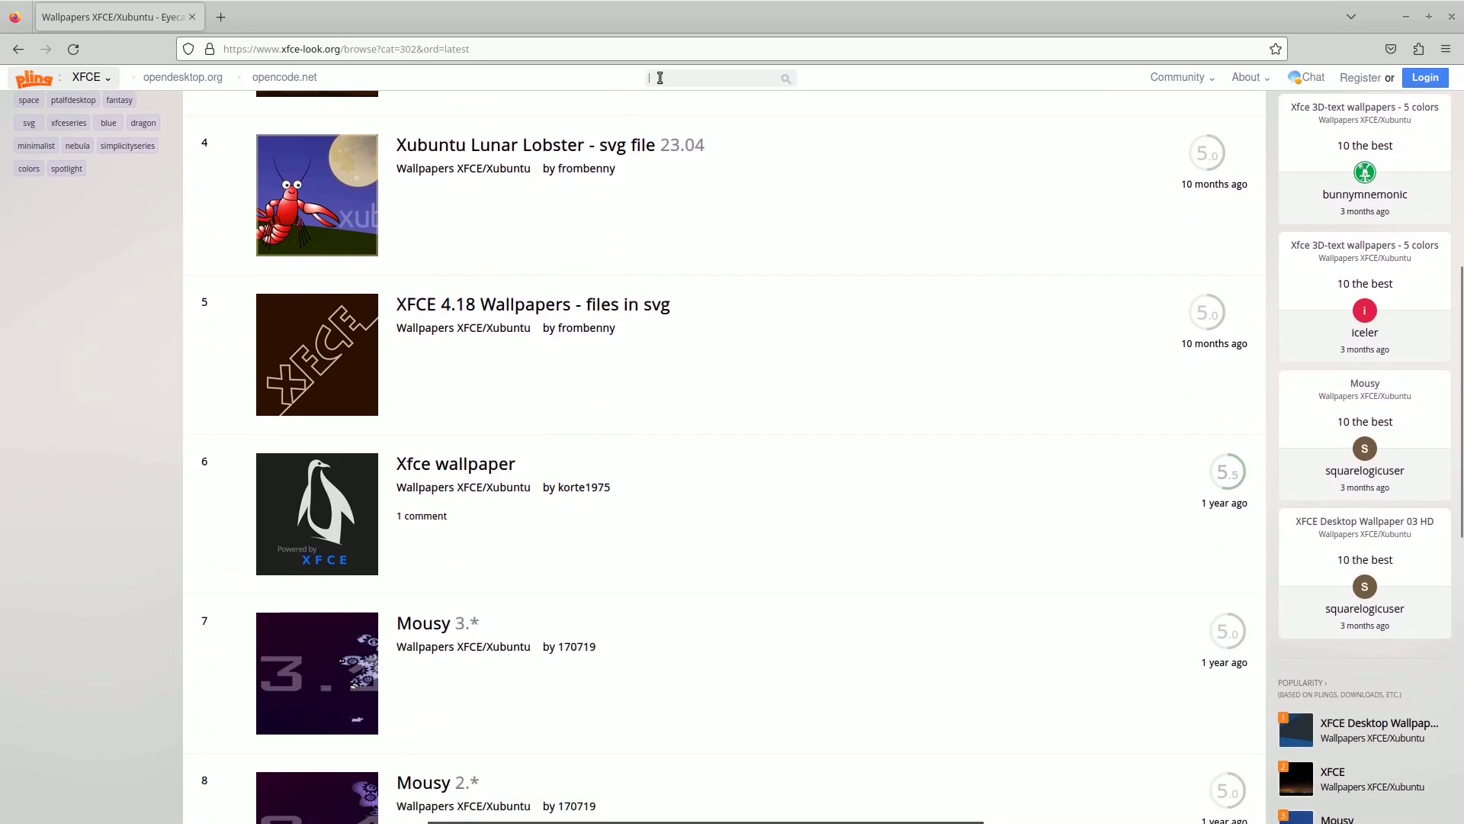
type("mousy")
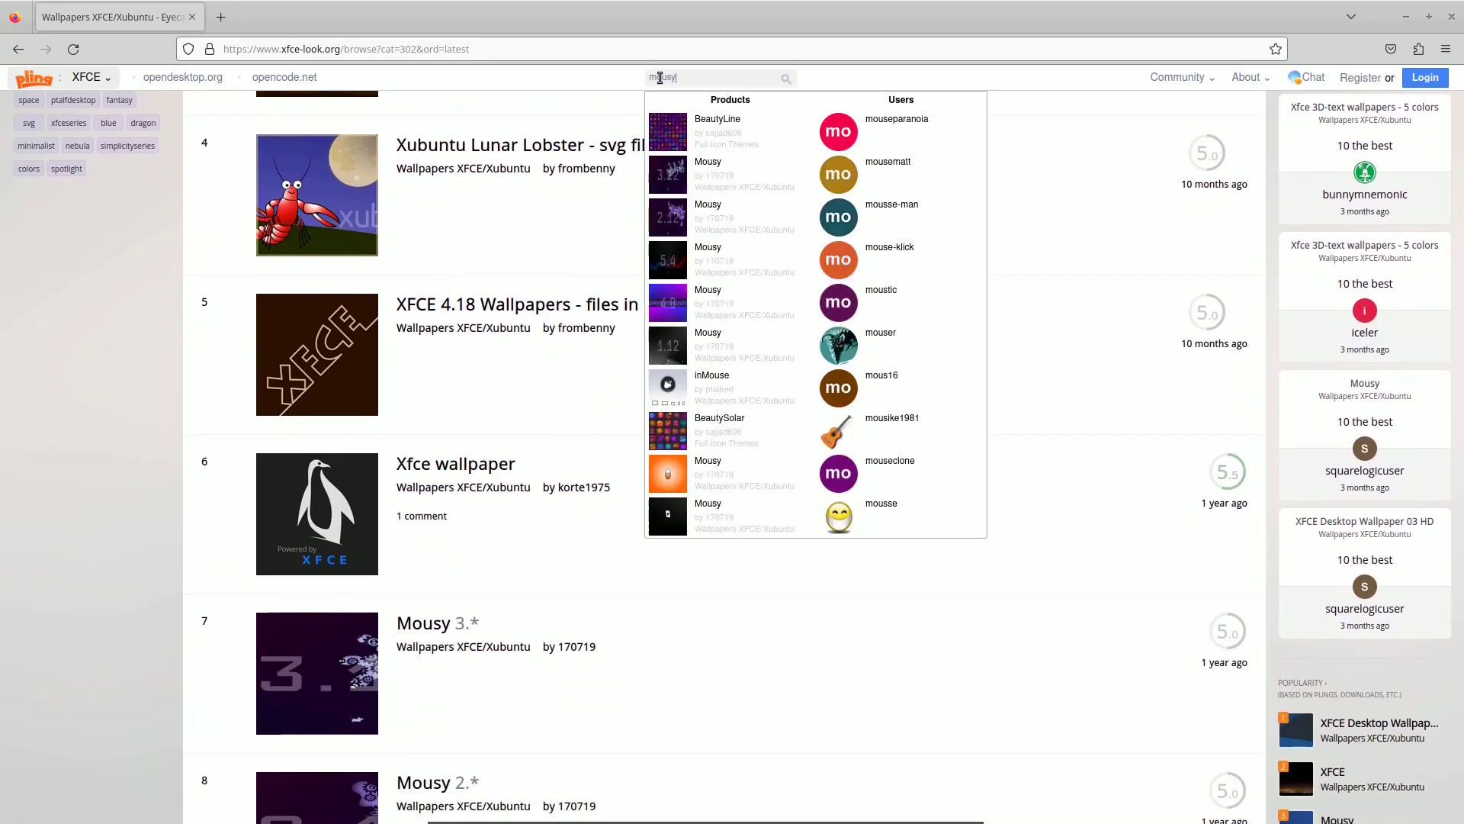
key("Return")
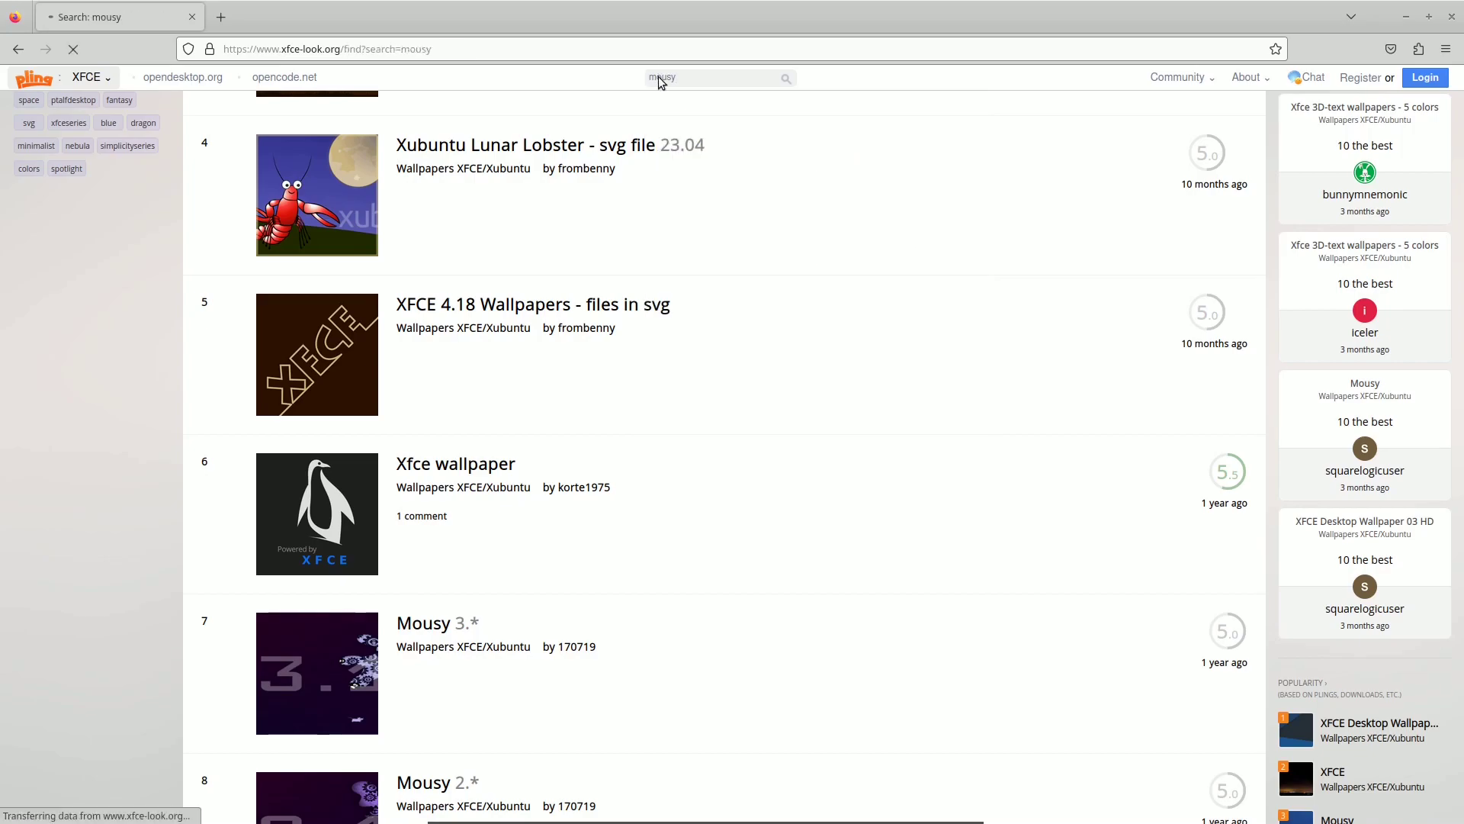
Download Mousy_X79_FHD.png from the orange Mousy page and show it in Downloads.
scroll(699, 323, "down", 10)
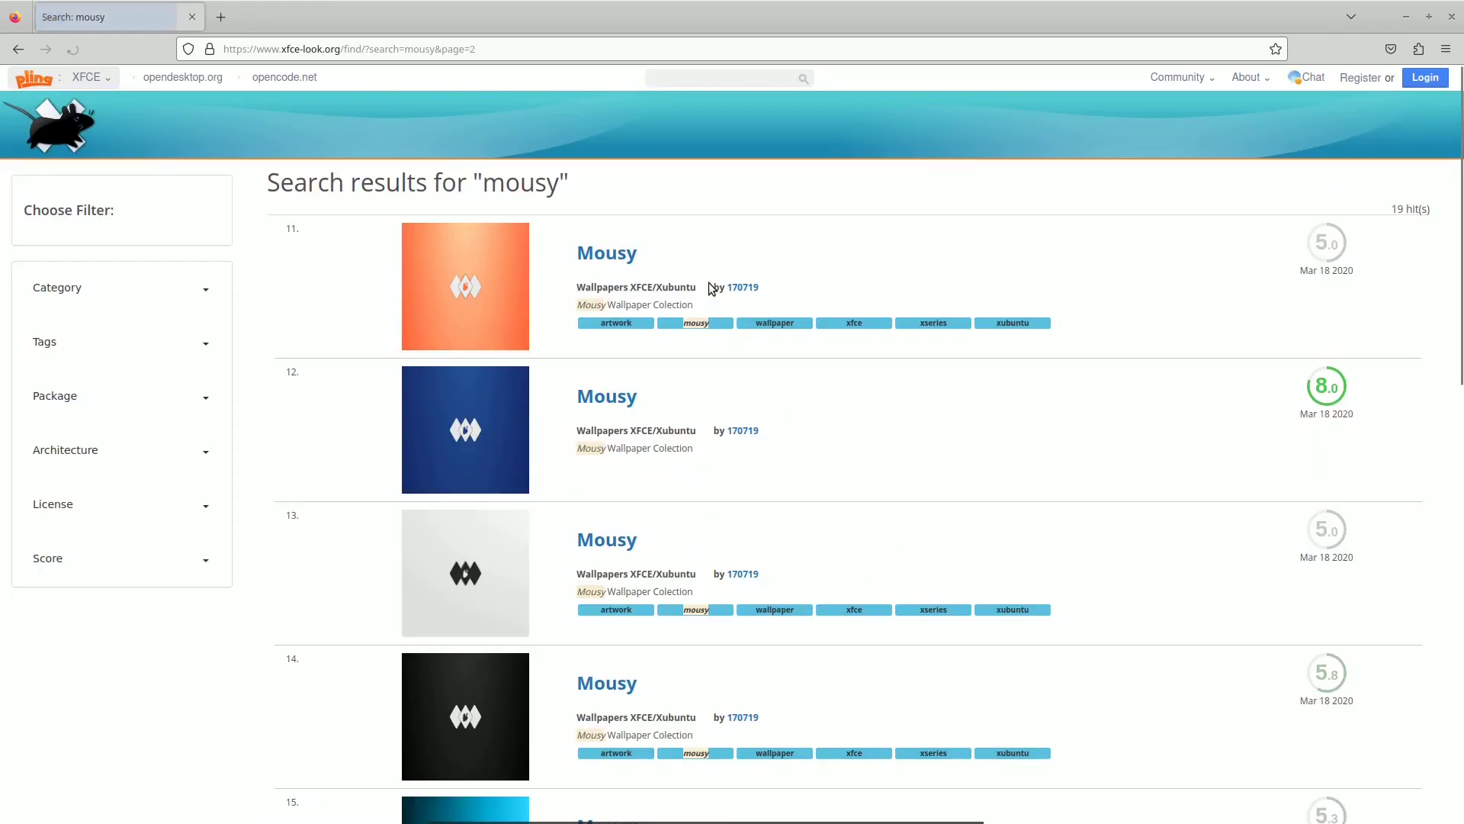
scroll(665, 254, "down", 2)
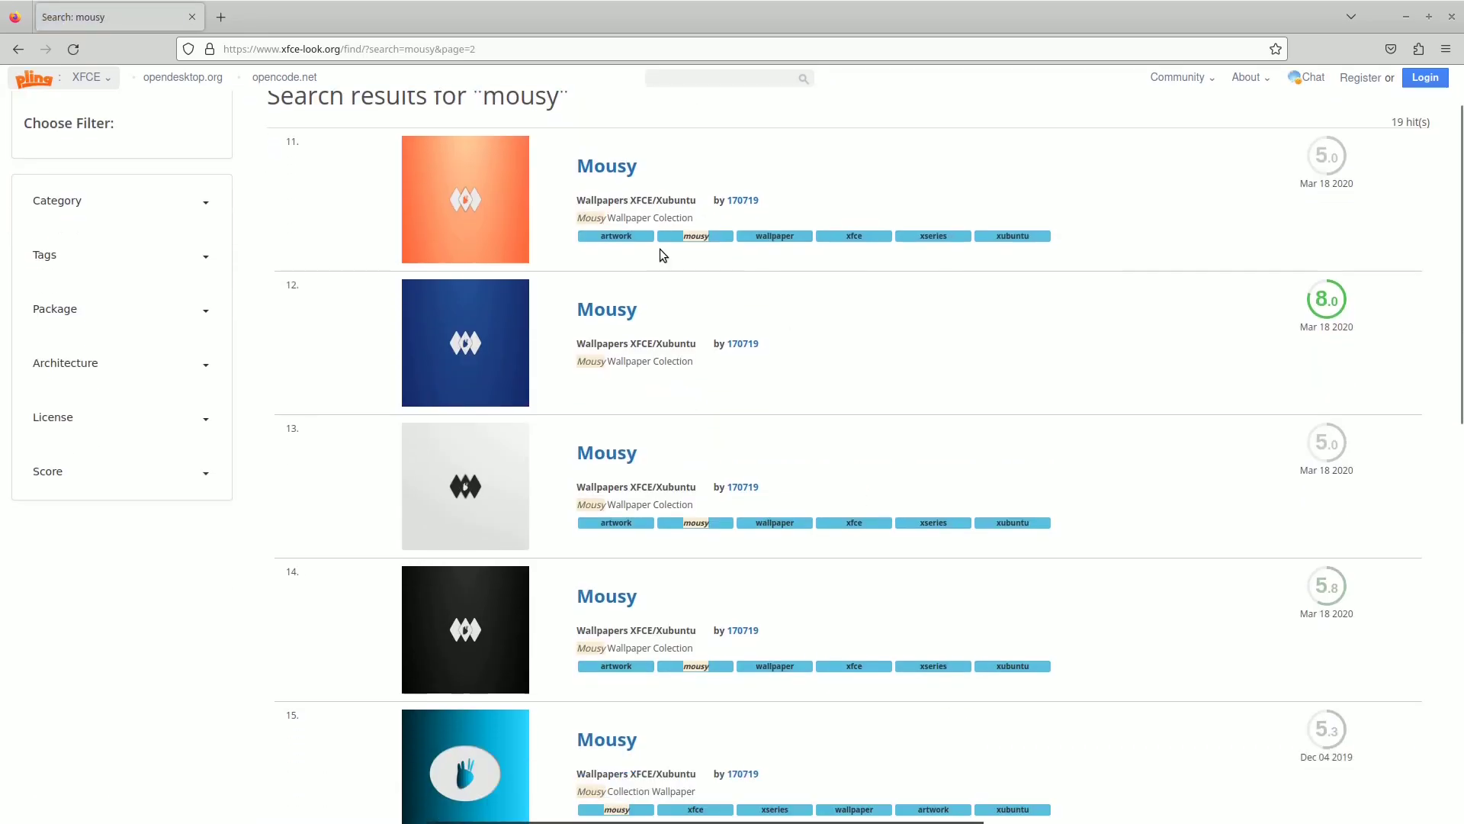
left_click(608, 171)
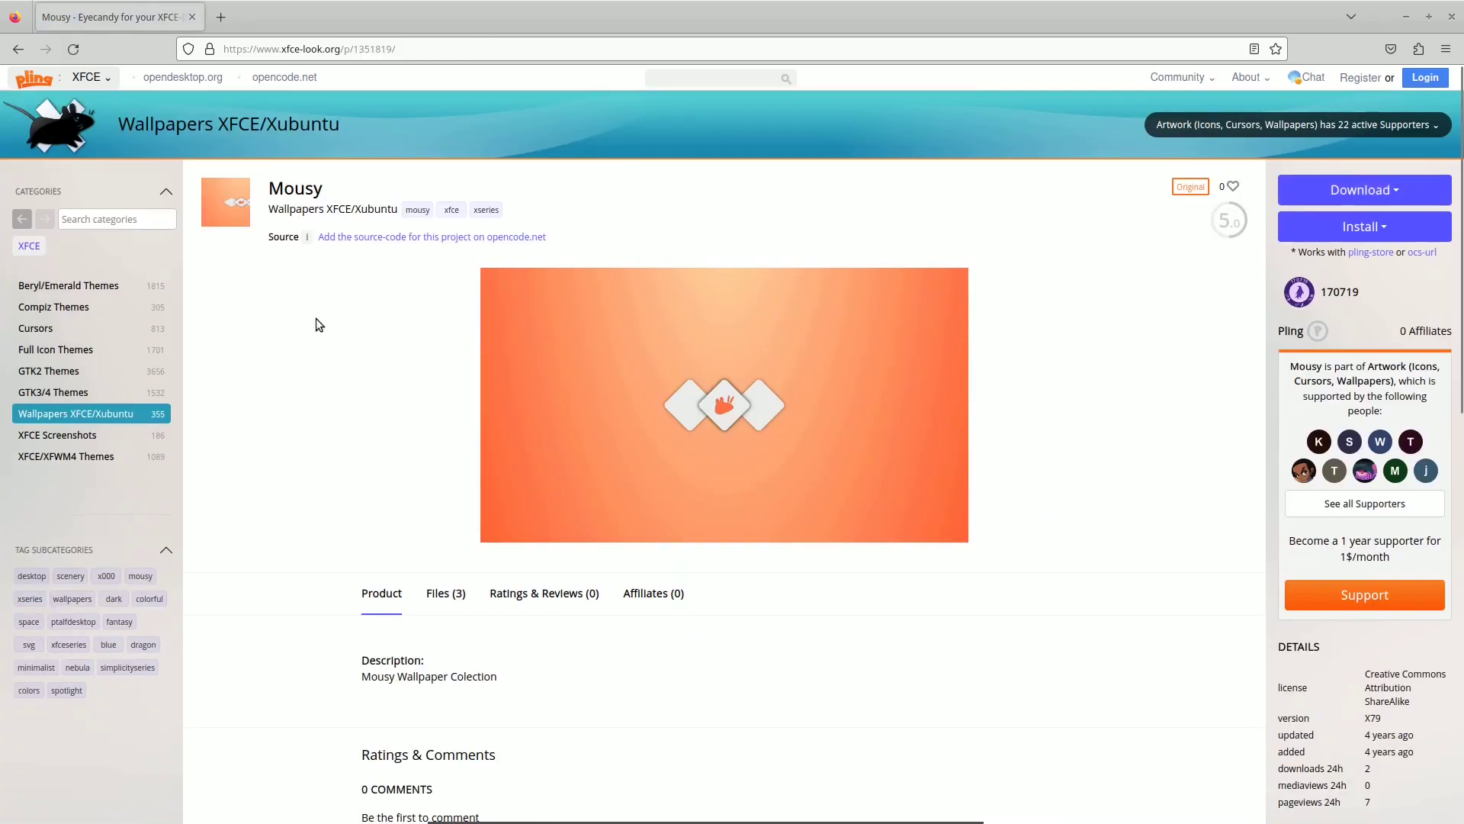
scroll(315, 318, "down", 6)
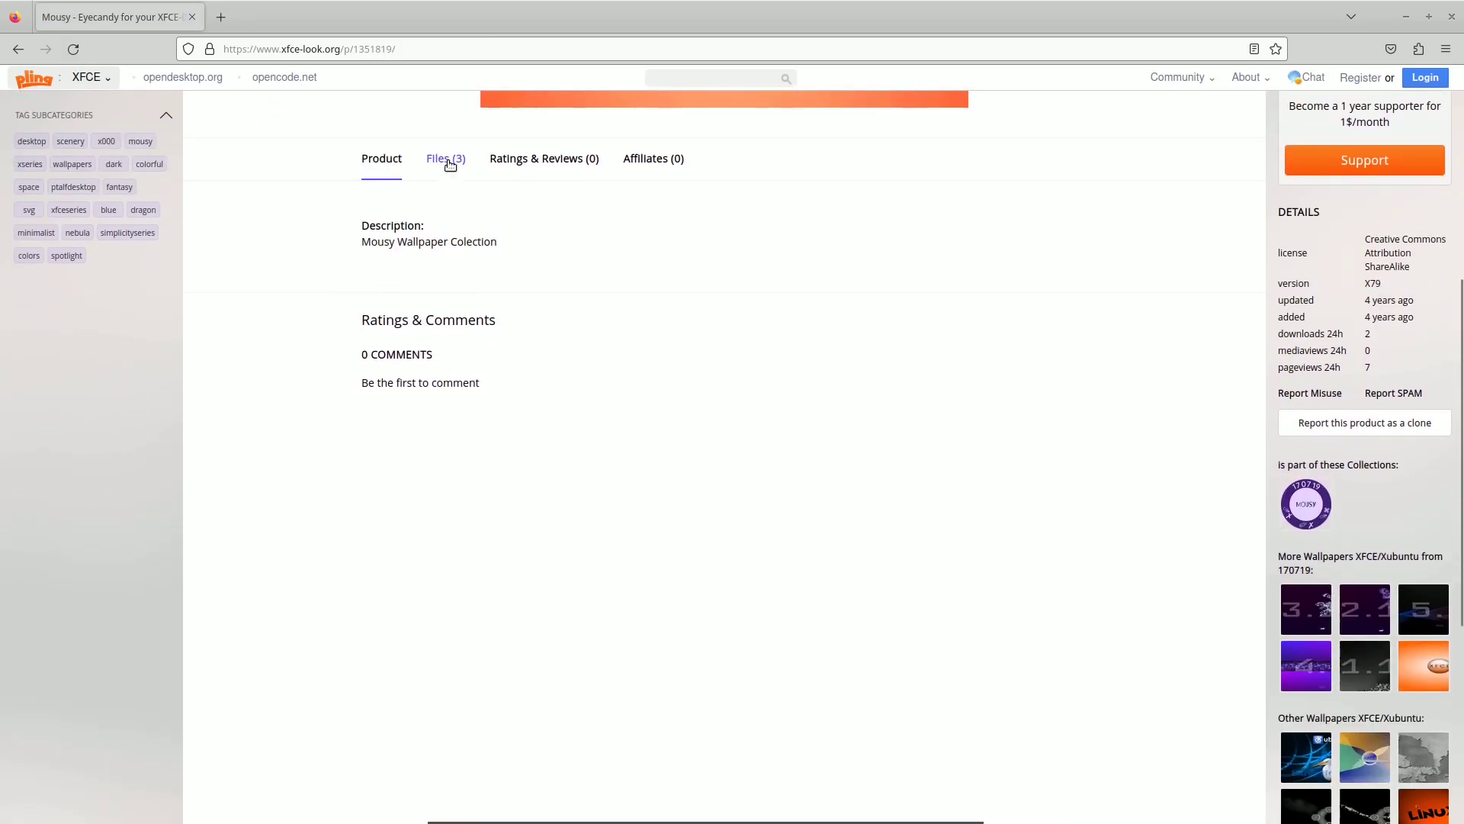
left_click(450, 162)
left_click(422, 260)
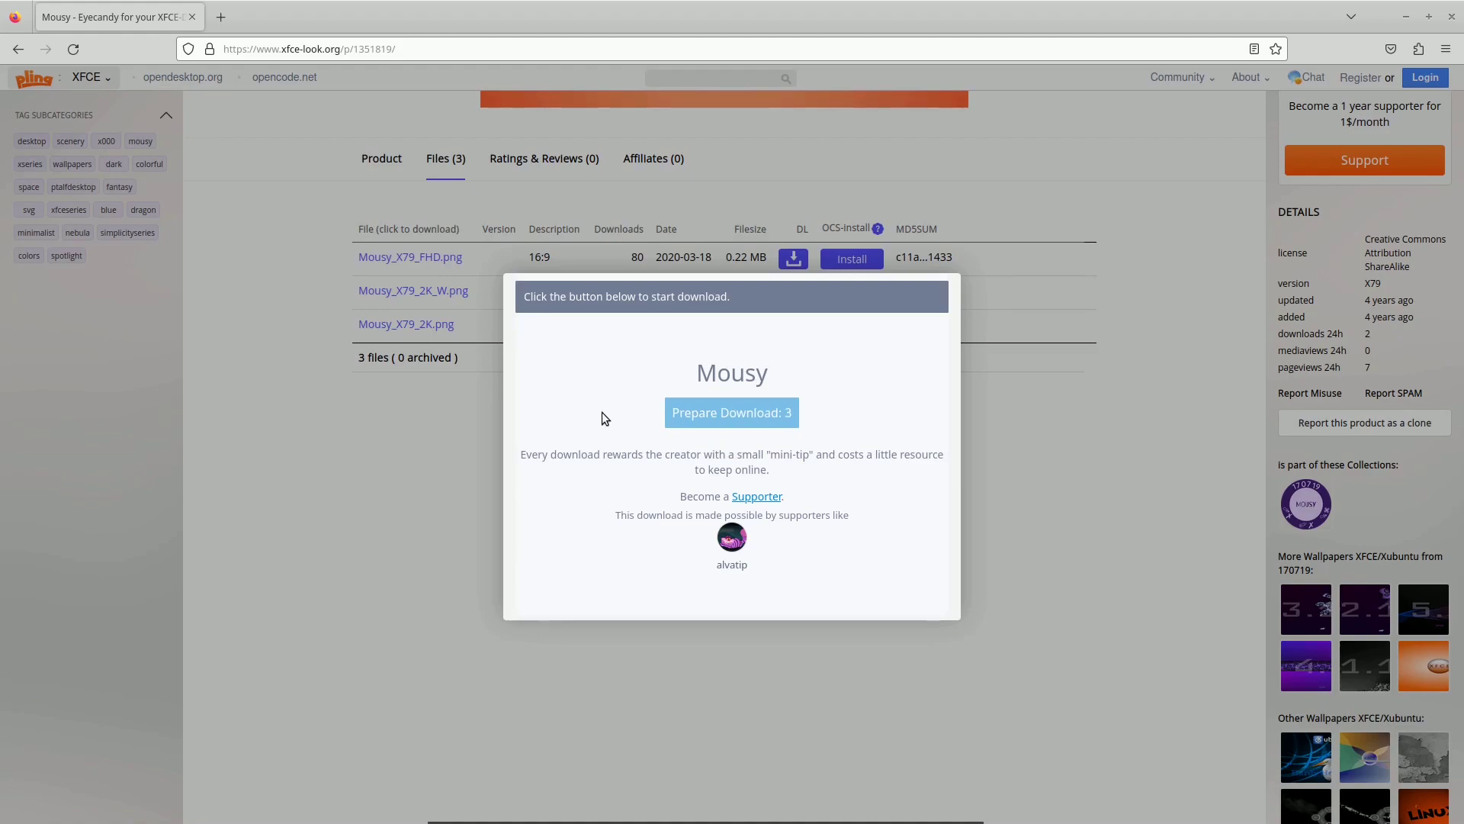
left_click(681, 412)
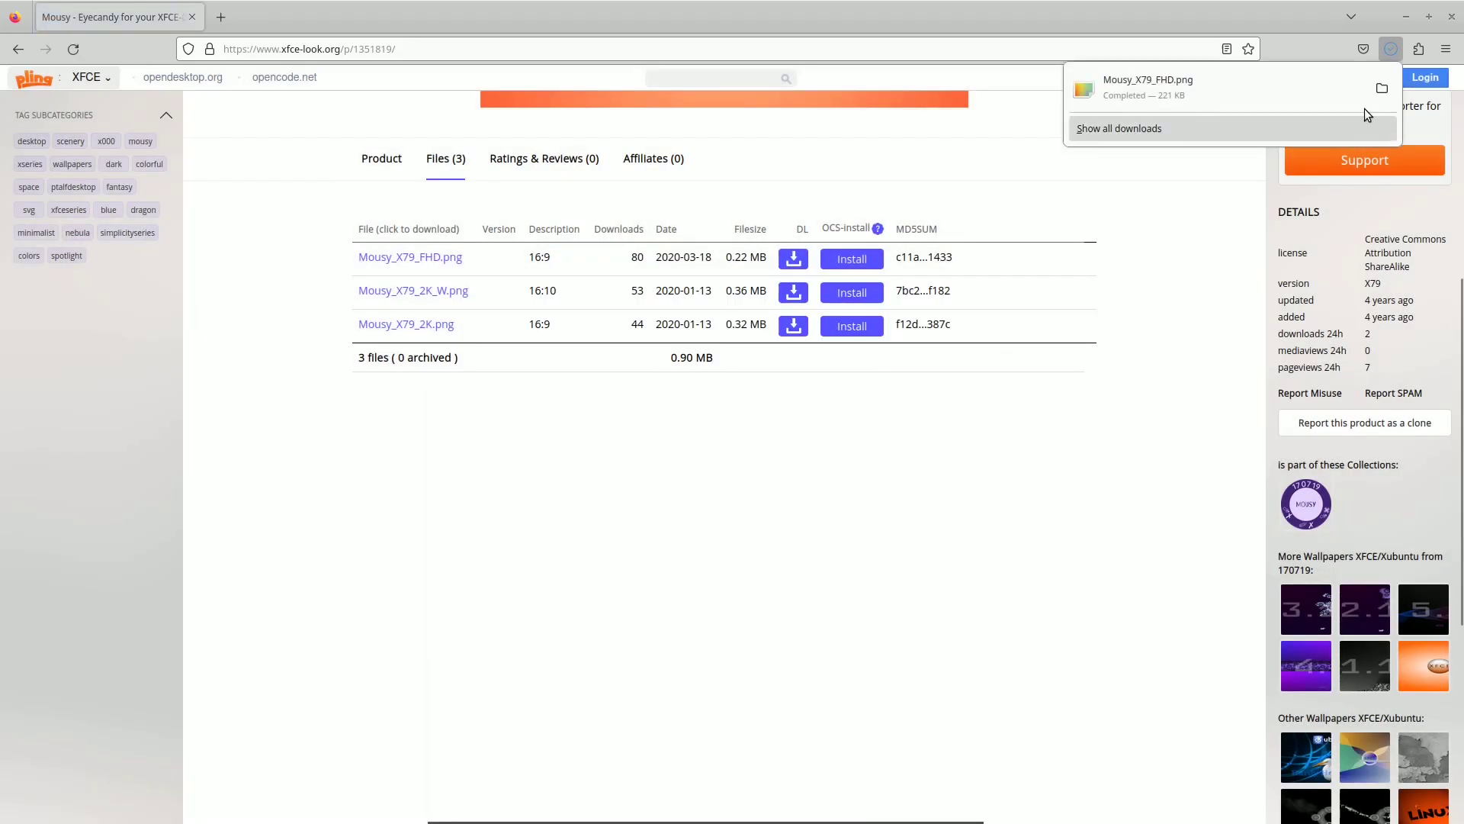
left_click(1371, 98)
Set Mousy_X79_FHD.png as the desktop wallpaper.
right_click(185, 94)
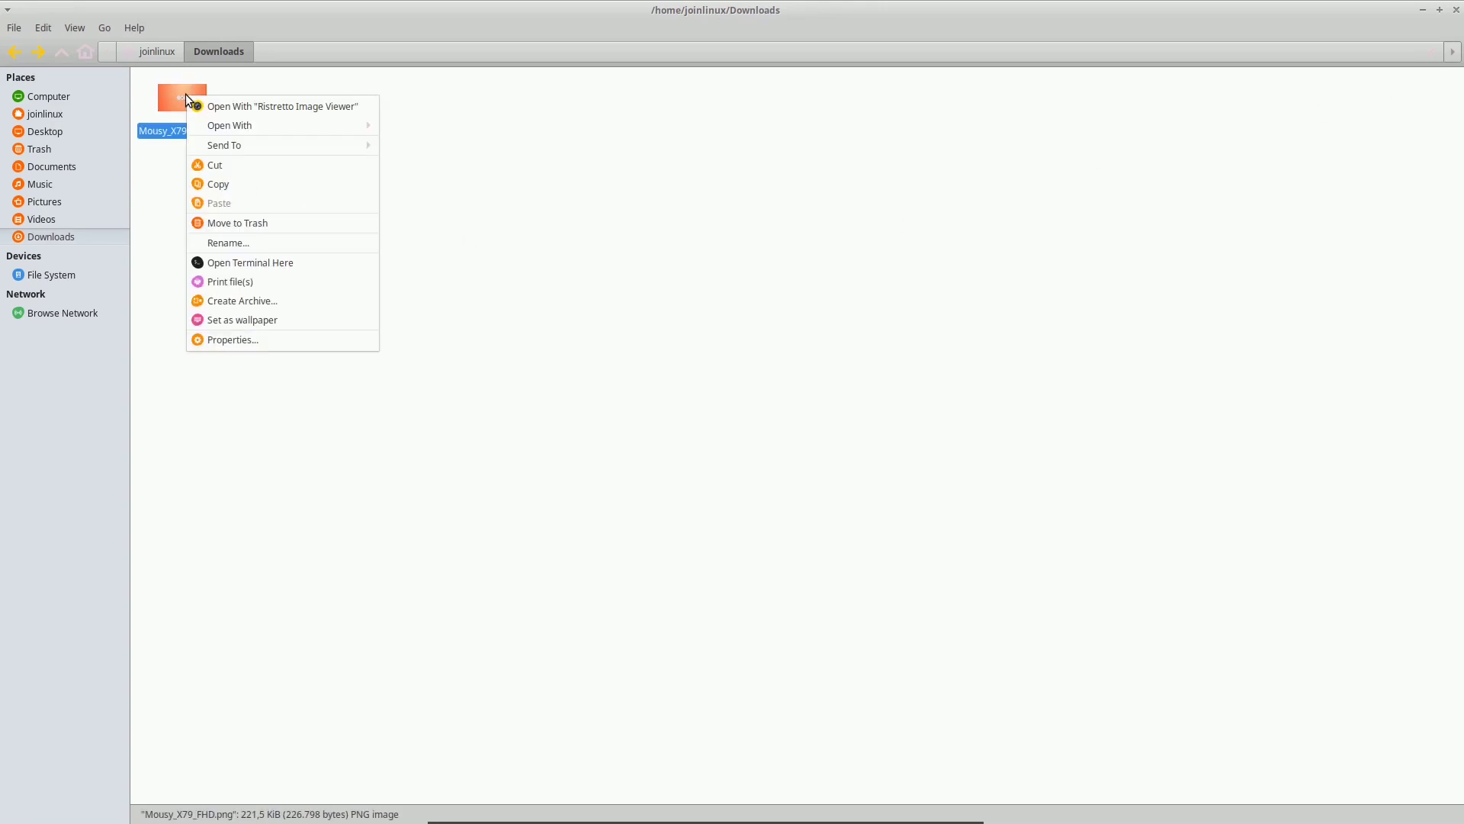
left_click(263, 319)
left_click(762, 241)
Close the file manager and Firefox windows.
left_click(1456, 10)
left_click(1454, 10)
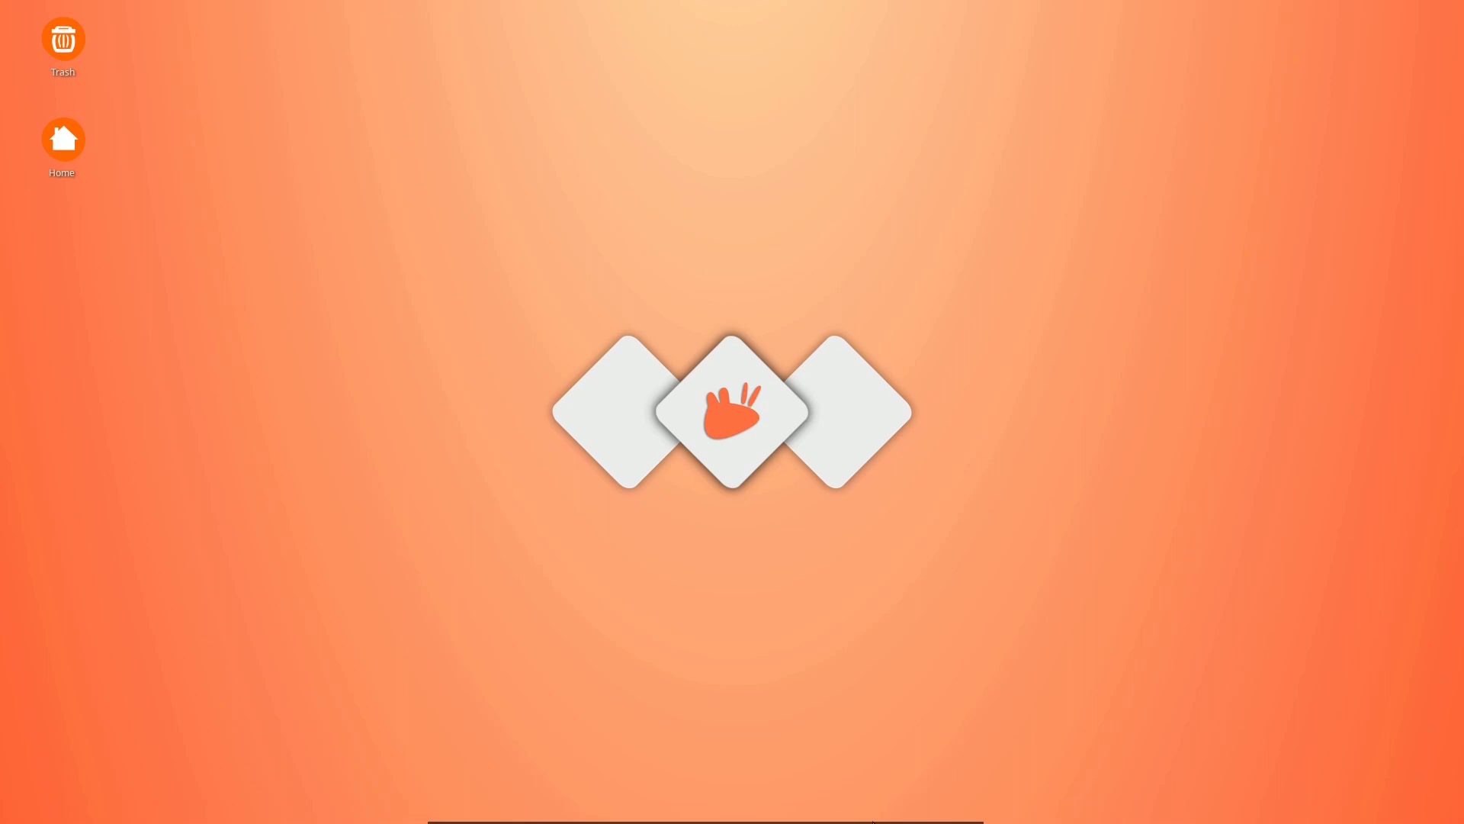
mouse_move(916, 820)
mouse_move(448, 812)
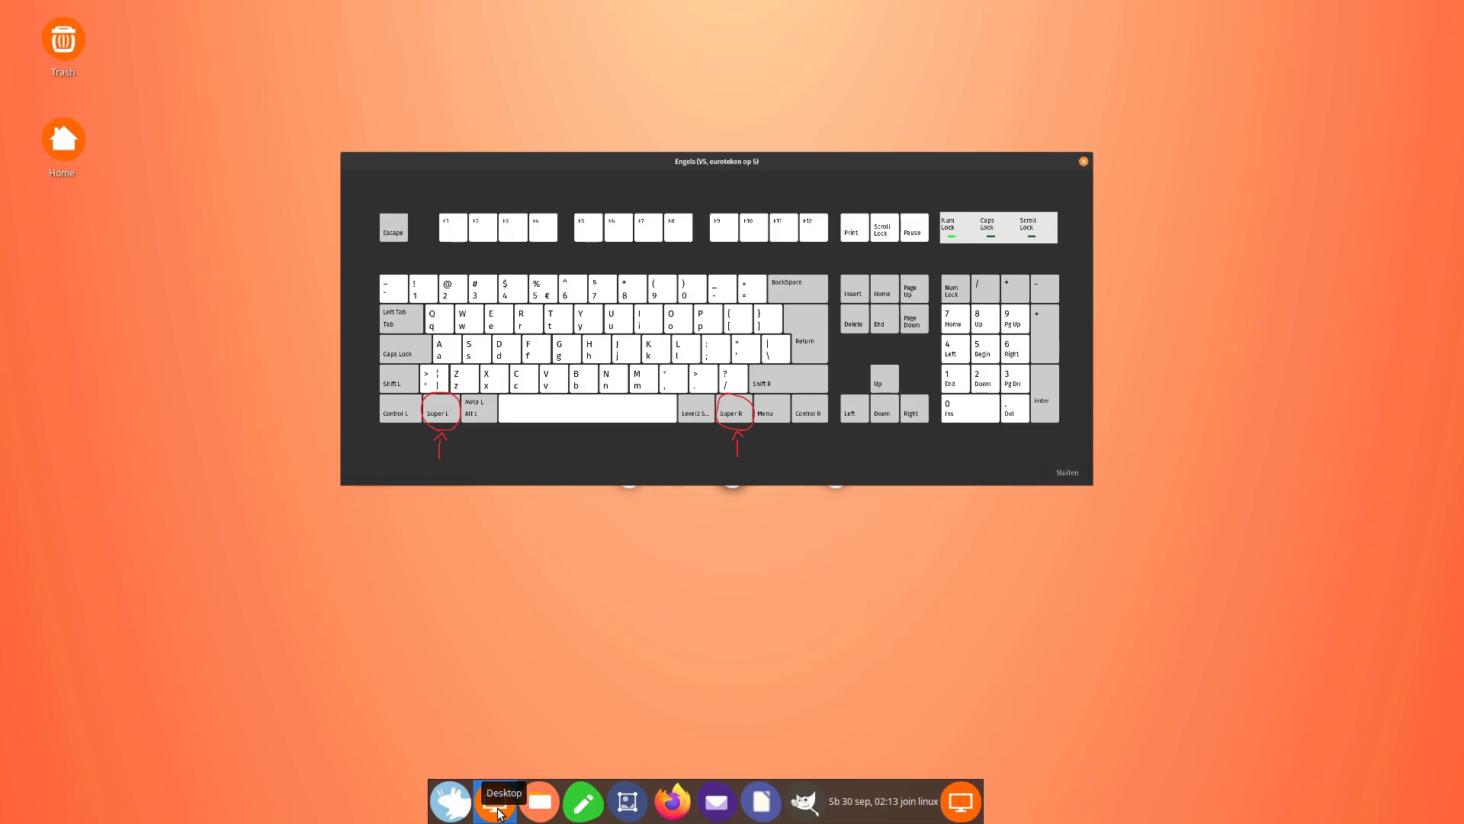
In Keyboard Application Shortcuts, assign Super L to xfce4-popup-whiskermenu.
left_click(448, 809)
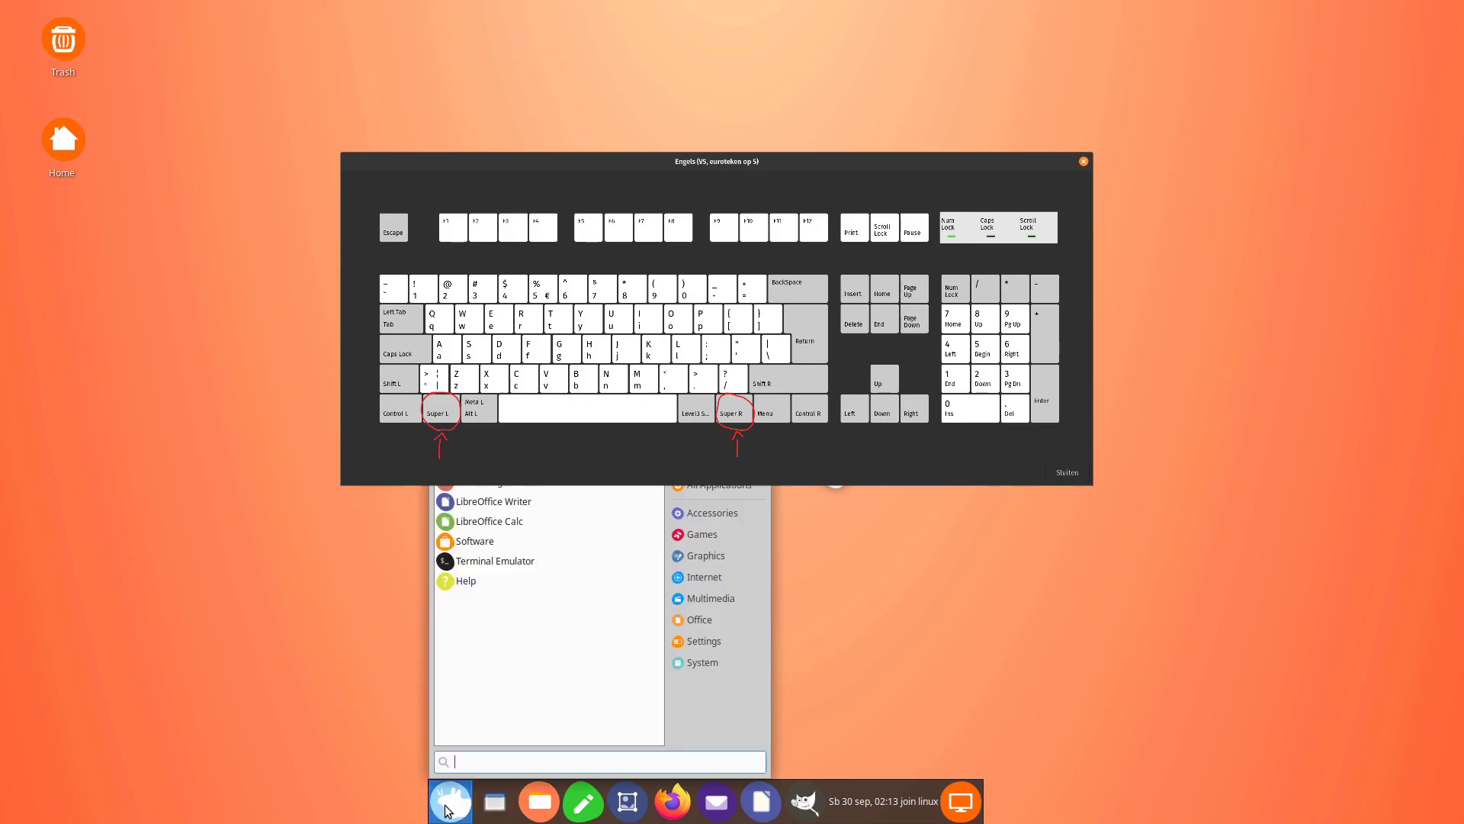
type("key")
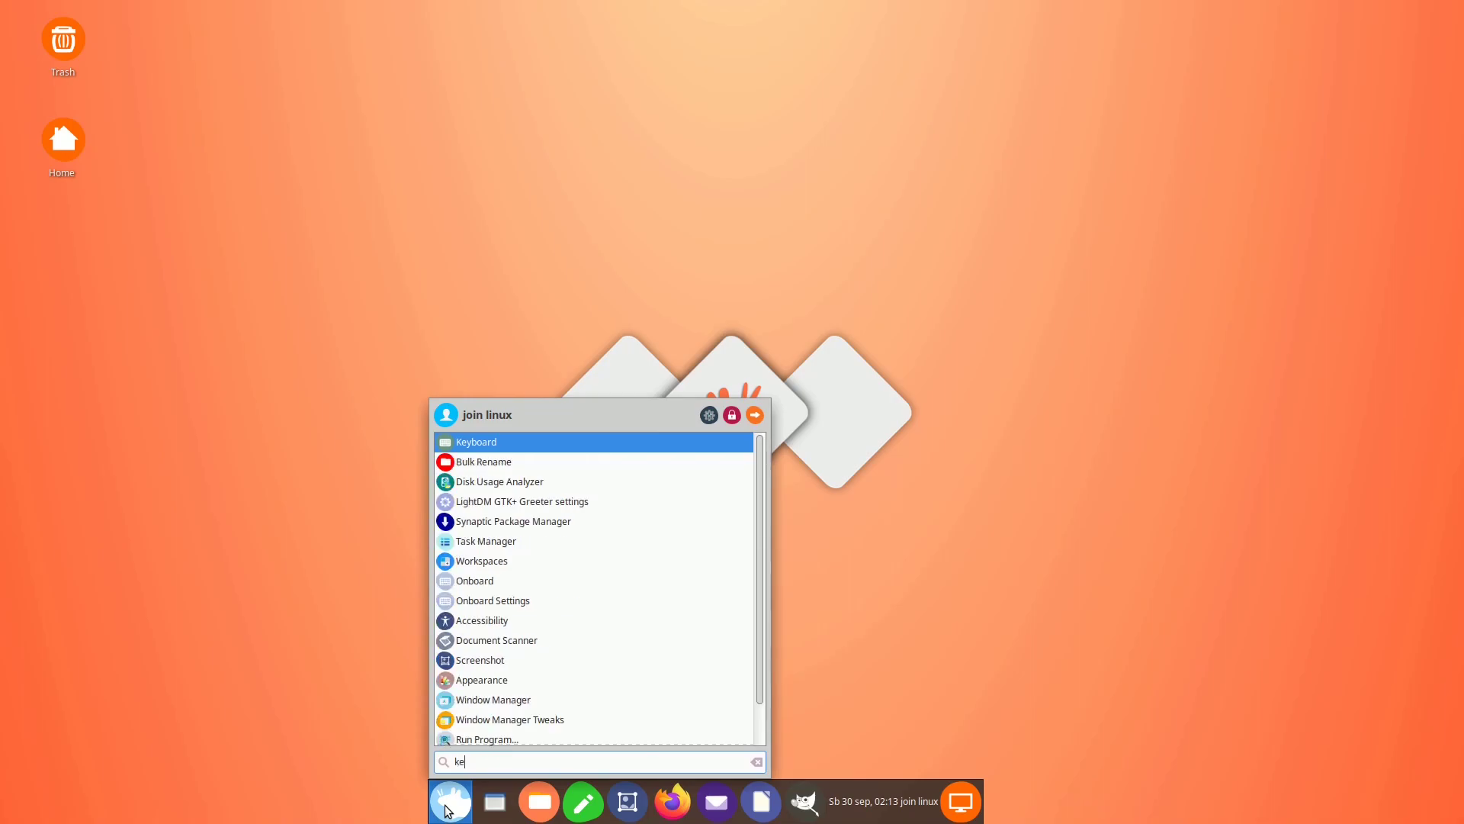
left_click(473, 444)
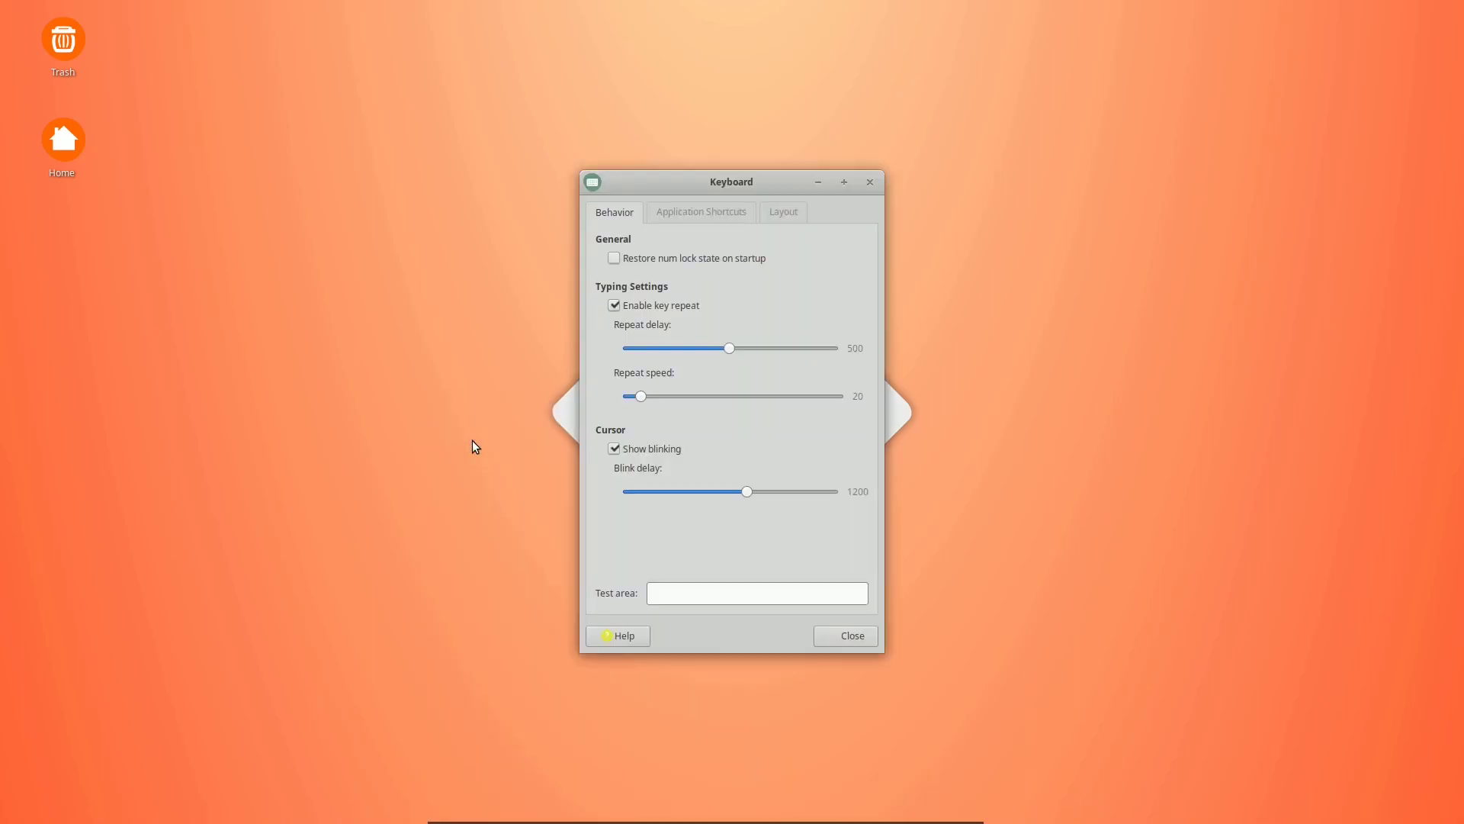
left_click(701, 214)
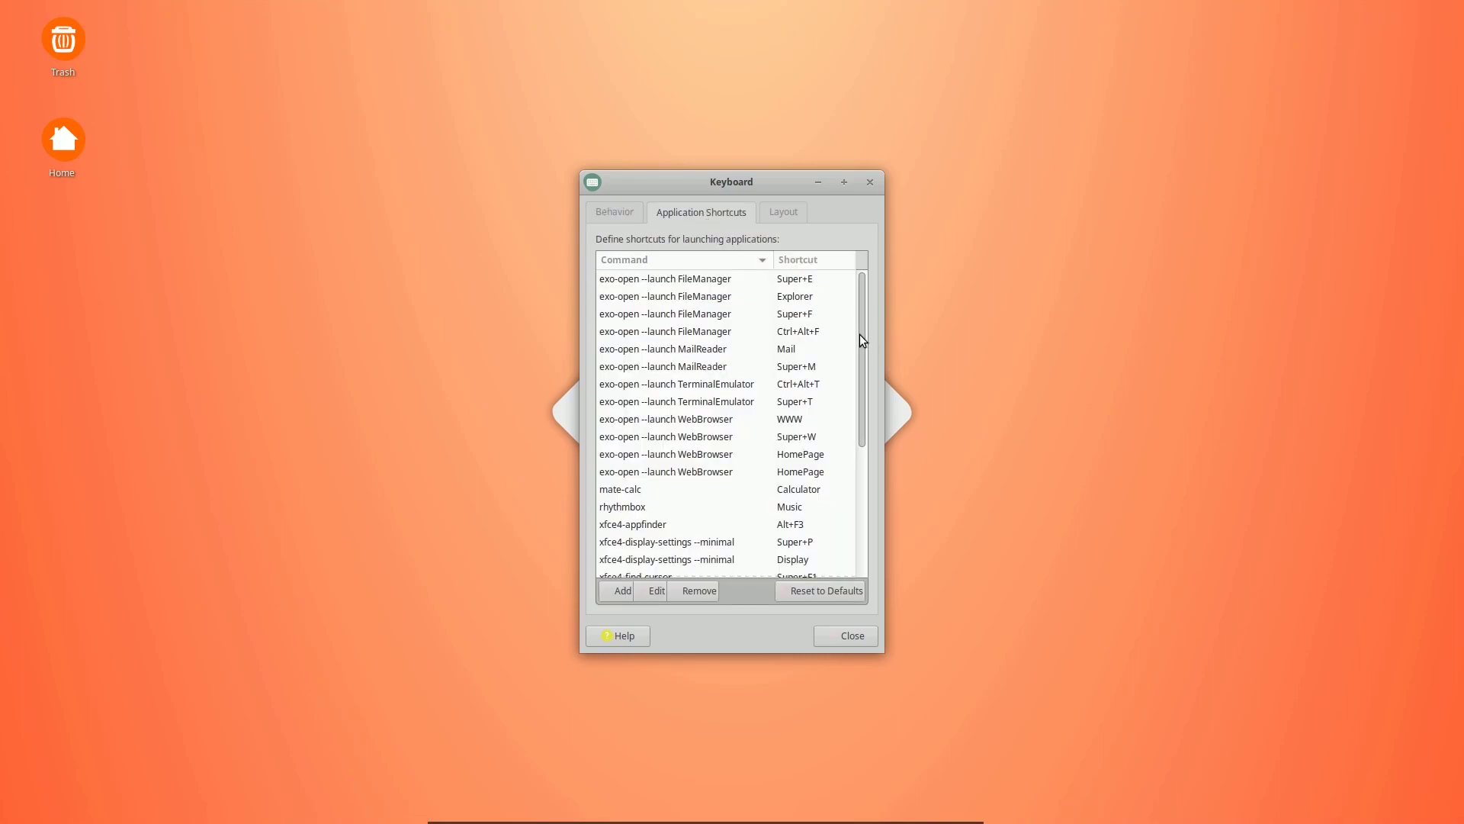
left_click_drag(859, 334, 863, 427)
left_click(724, 462)
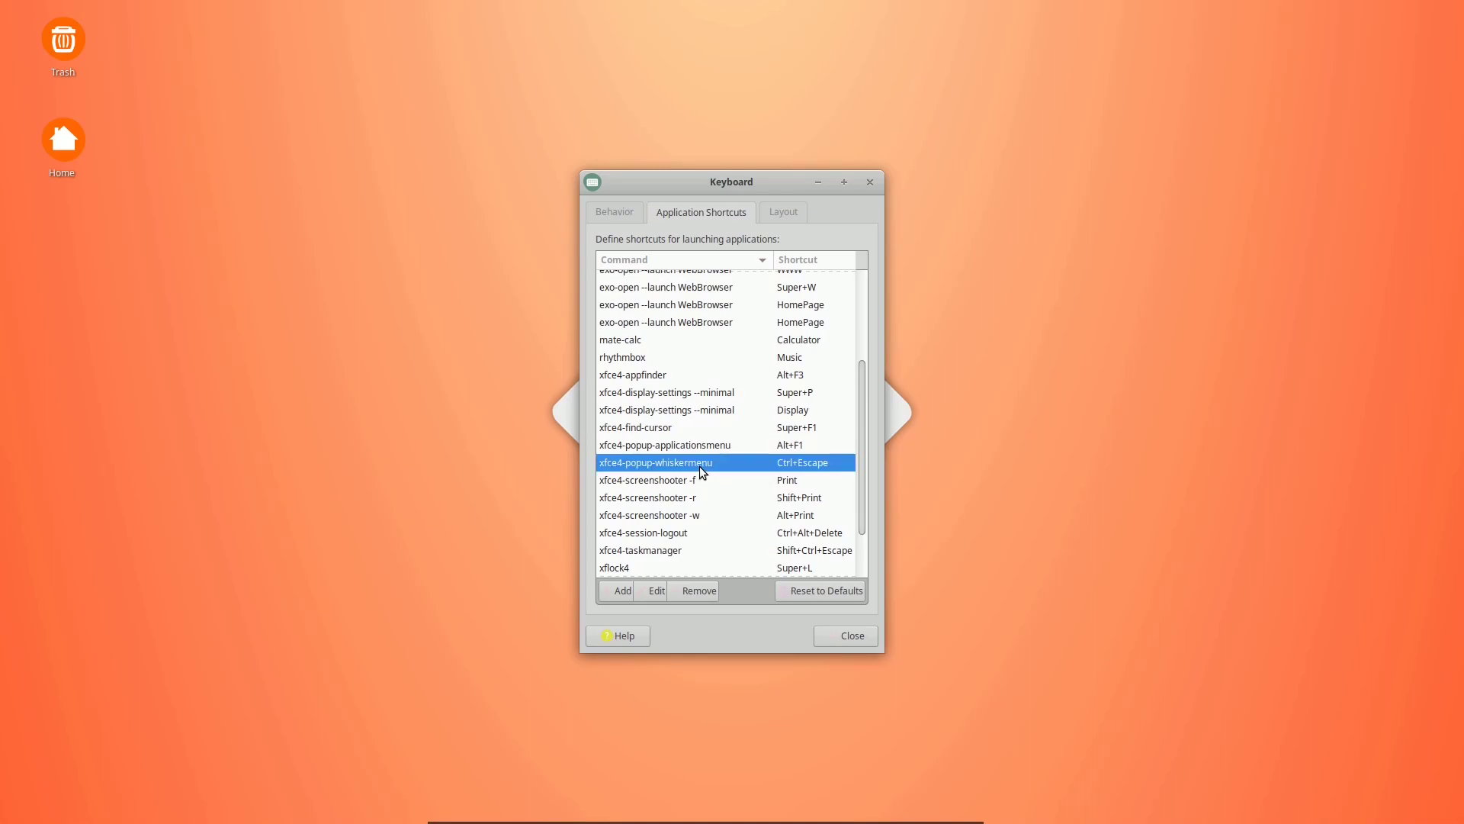
double_click(784, 463)
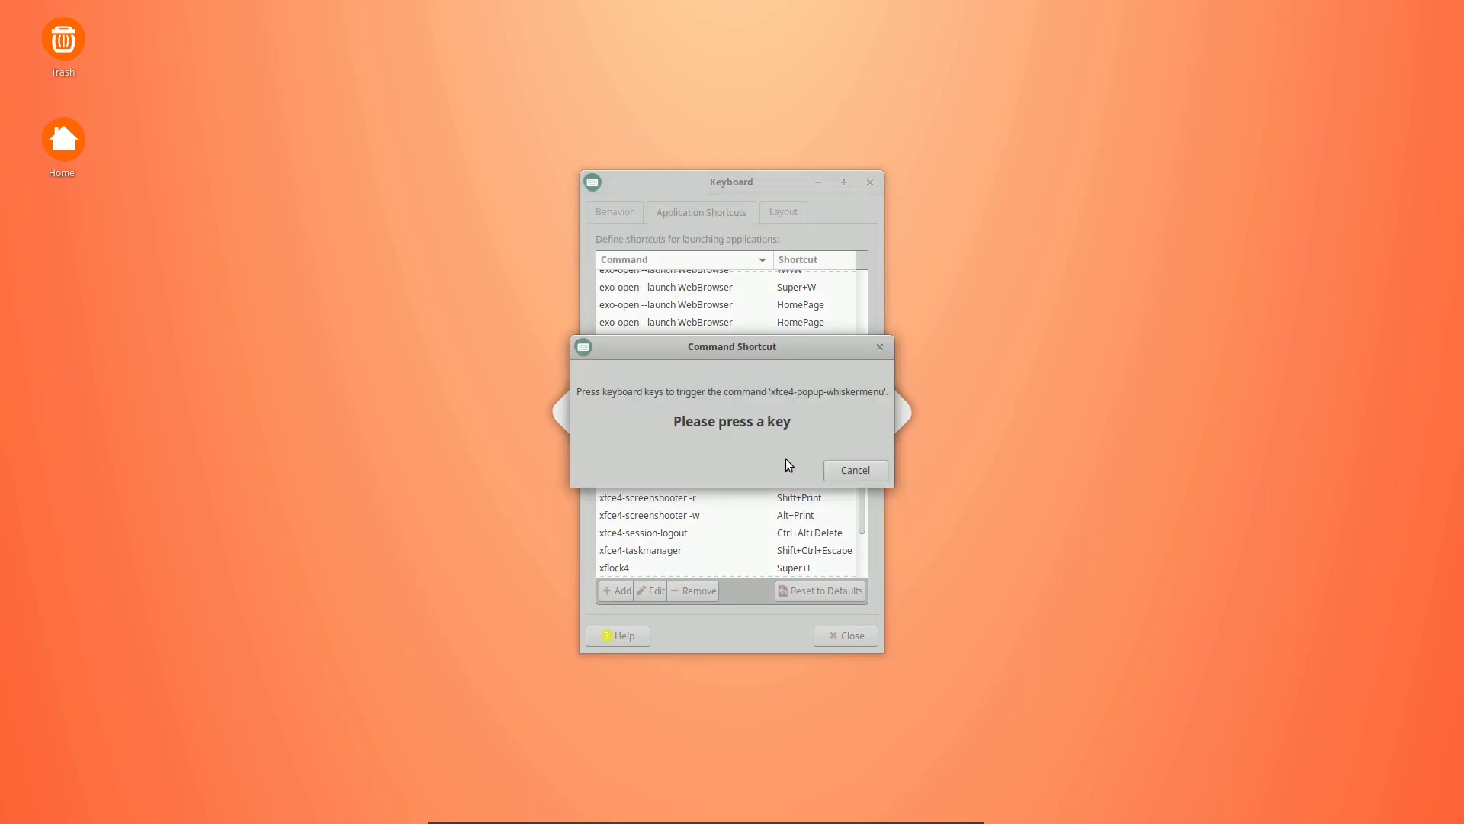
key("Super_L")
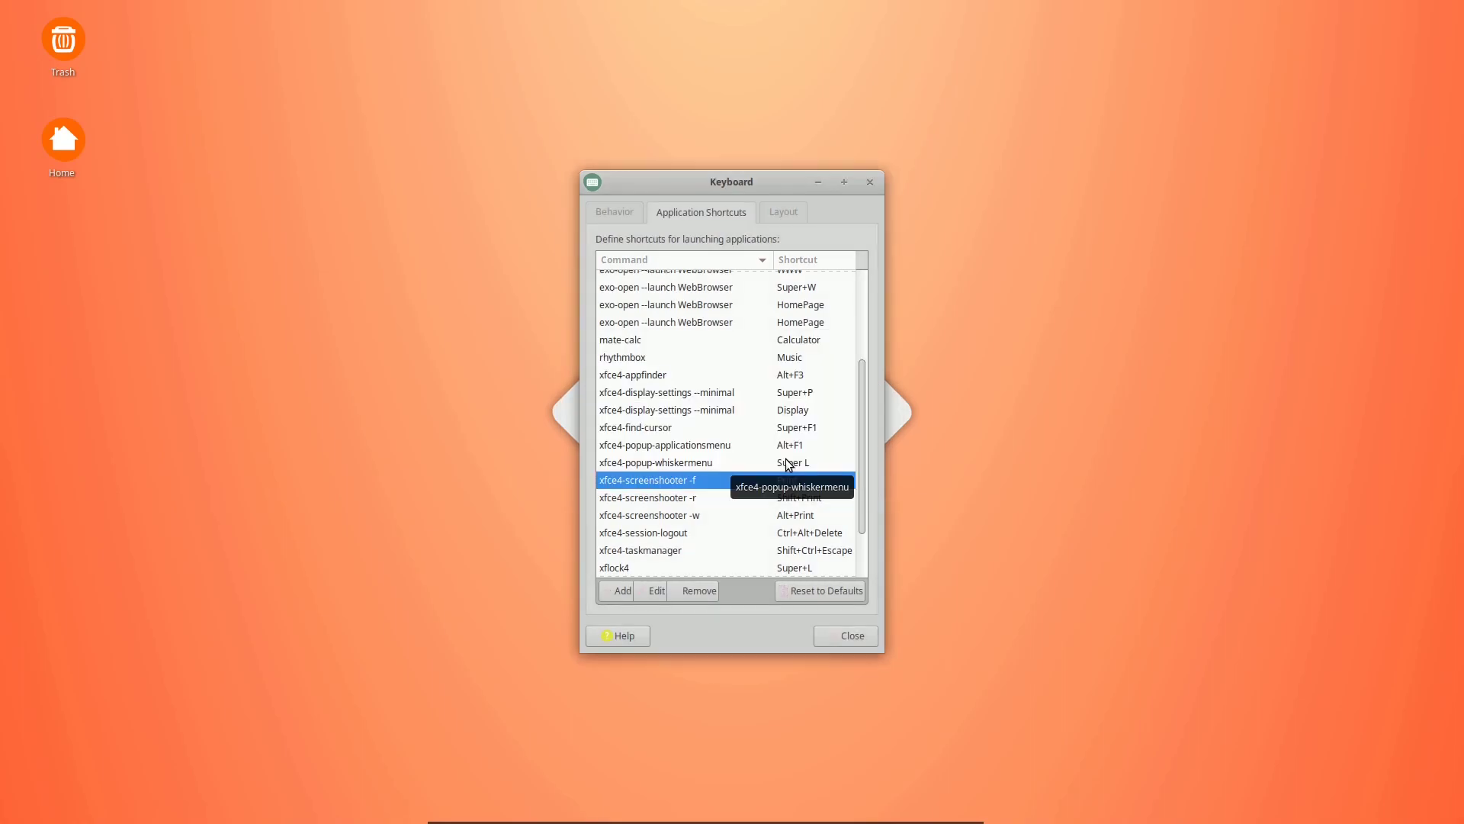
Check that Super L opens the Whisker menu, then open Whisker Menu's Behavior properties.
left_click(854, 629)
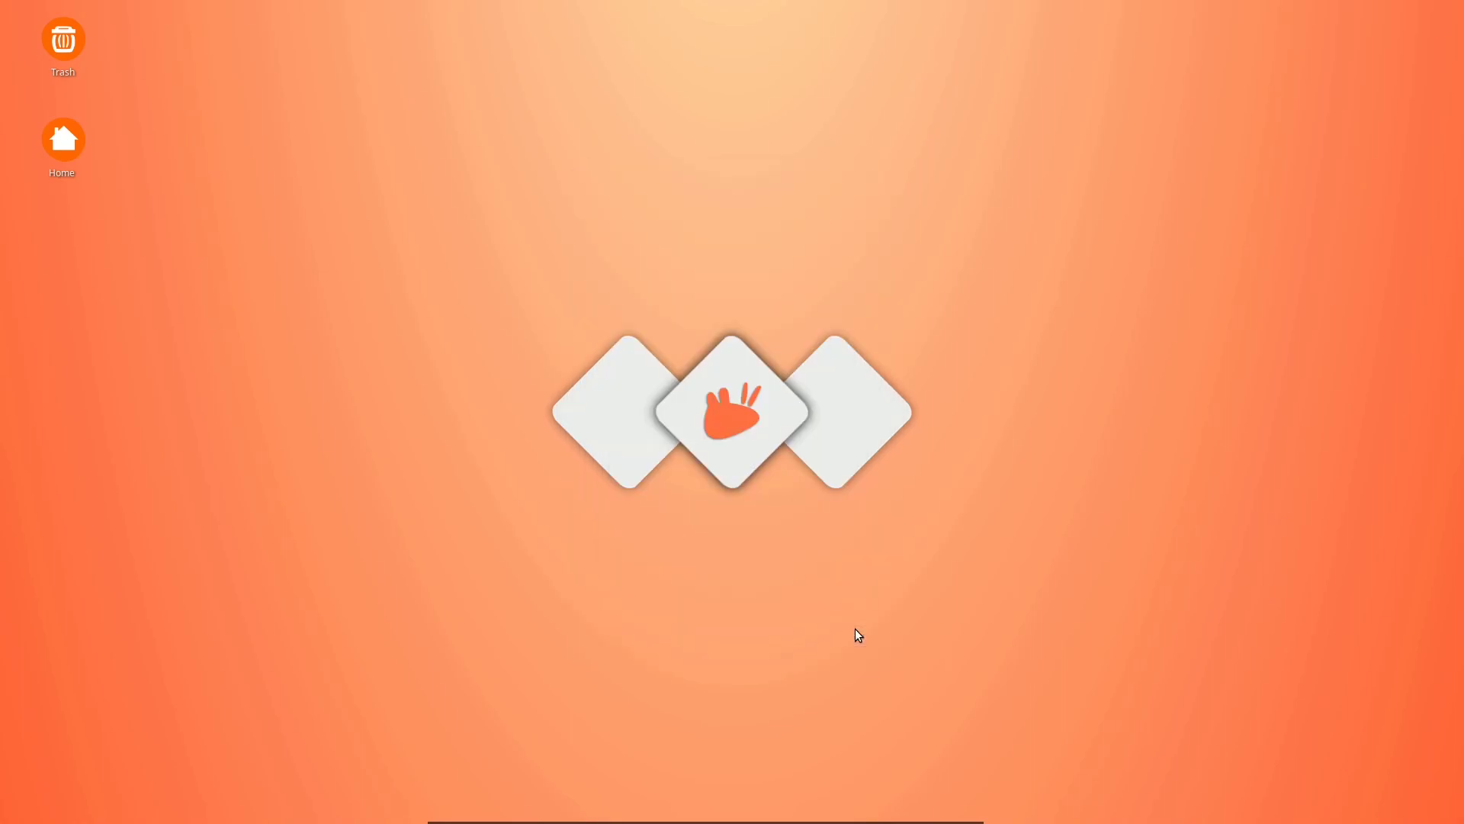
key("Super_L")
right_click(451, 813)
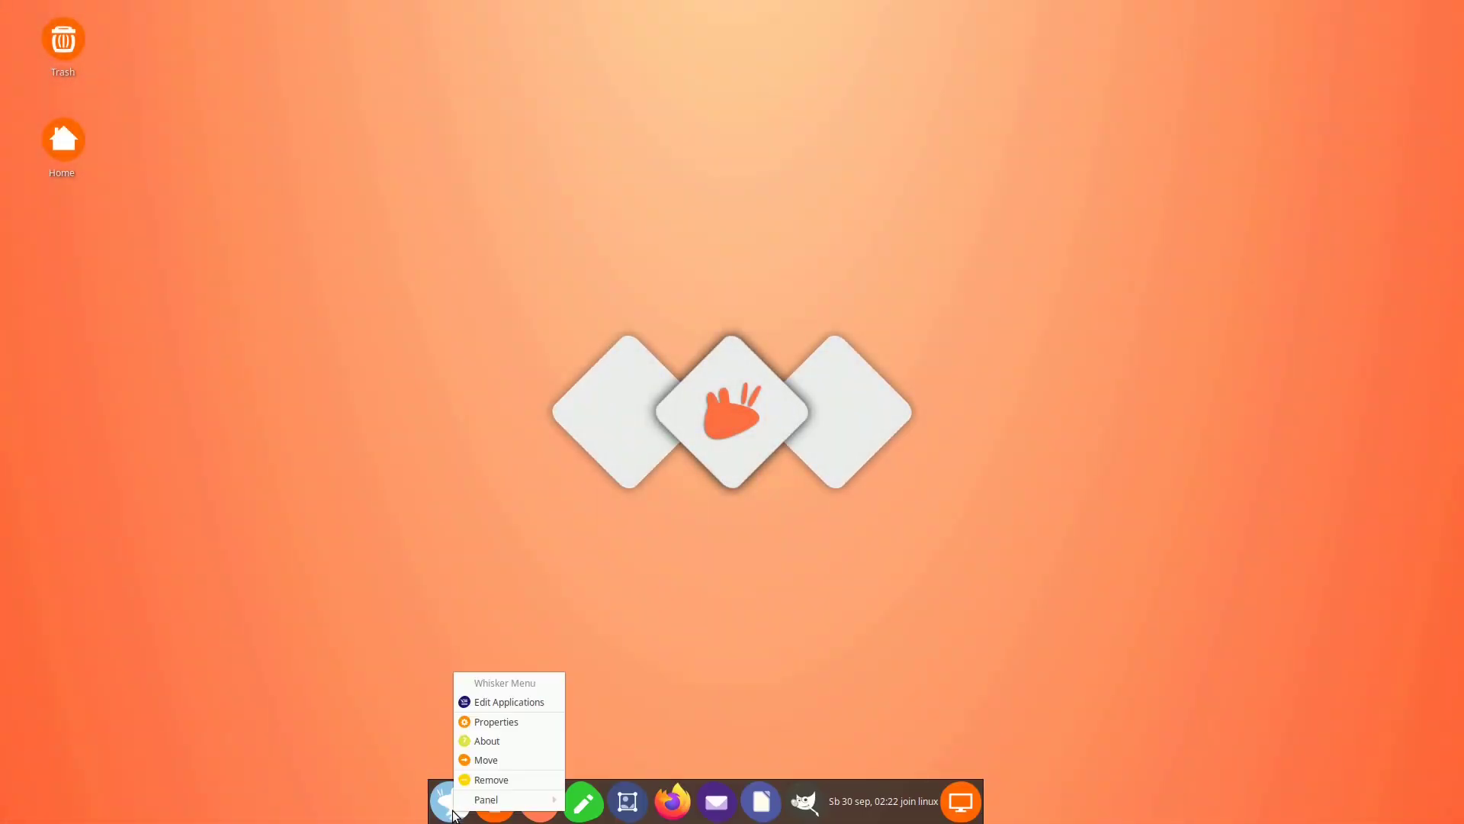
left_click(473, 721)
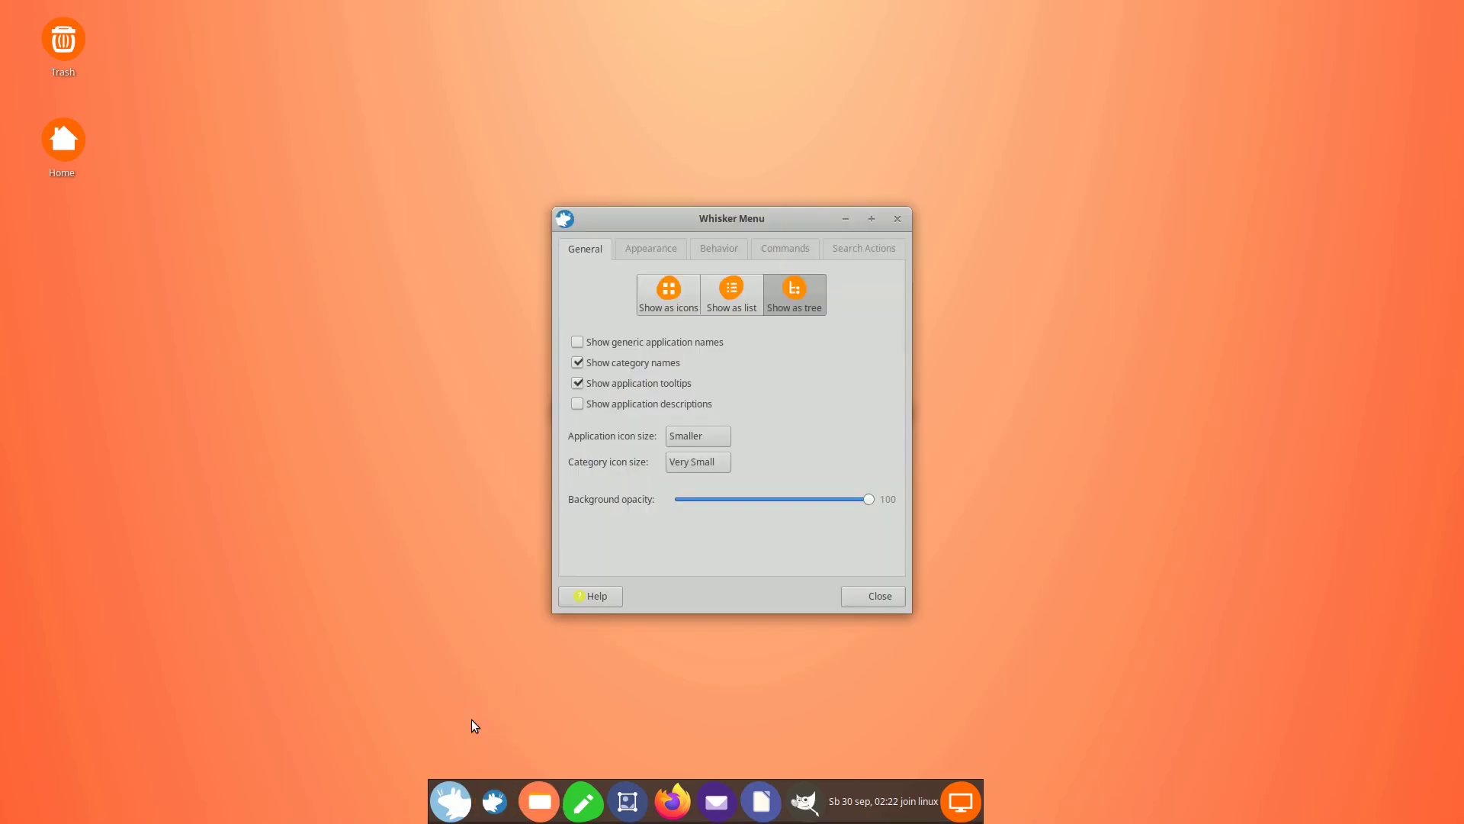
left_click(714, 250)
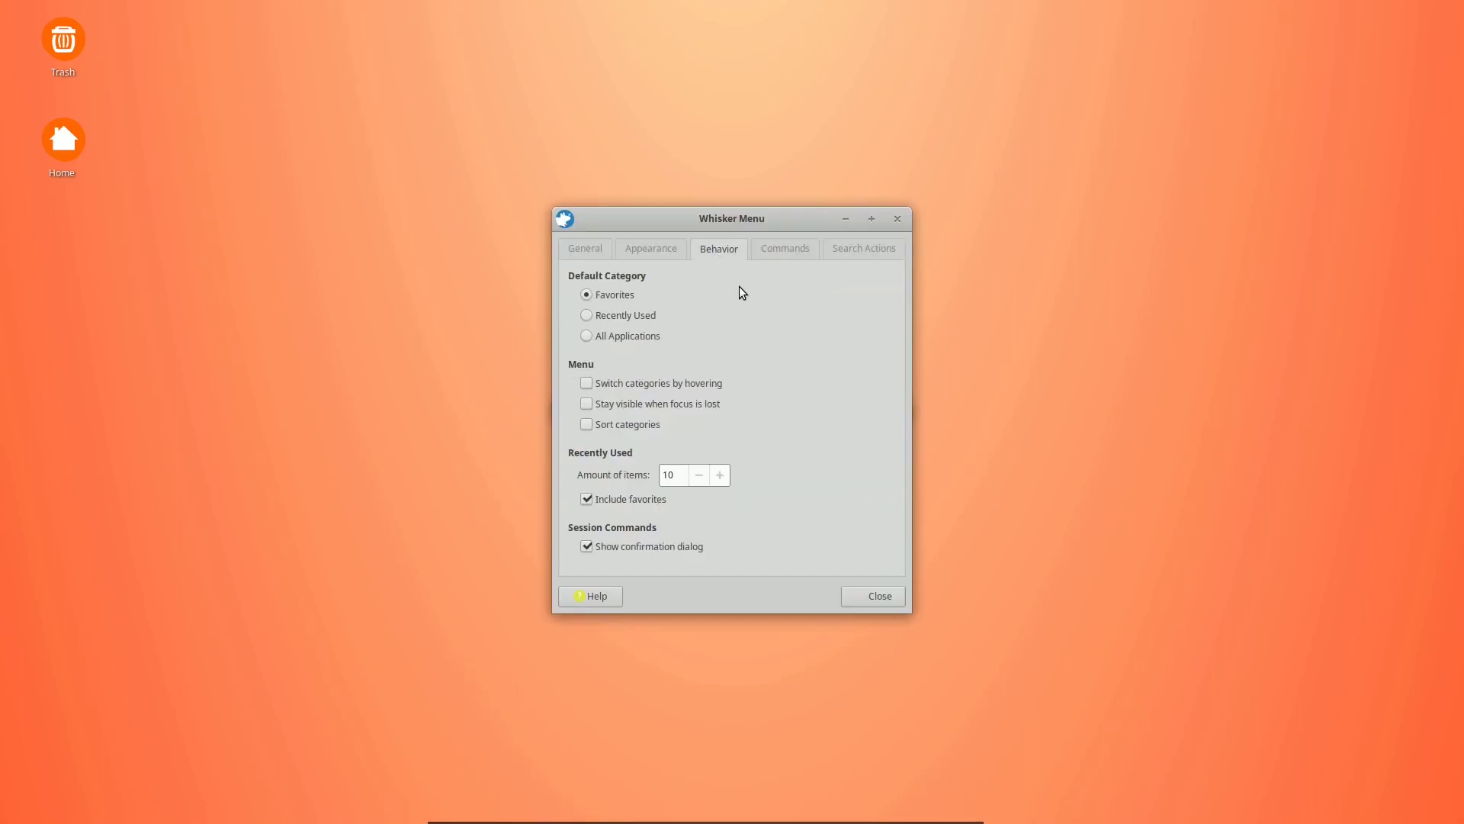
Enable 'Switch categories by hovering' and try it in the application menu.
left_click(451, 801)
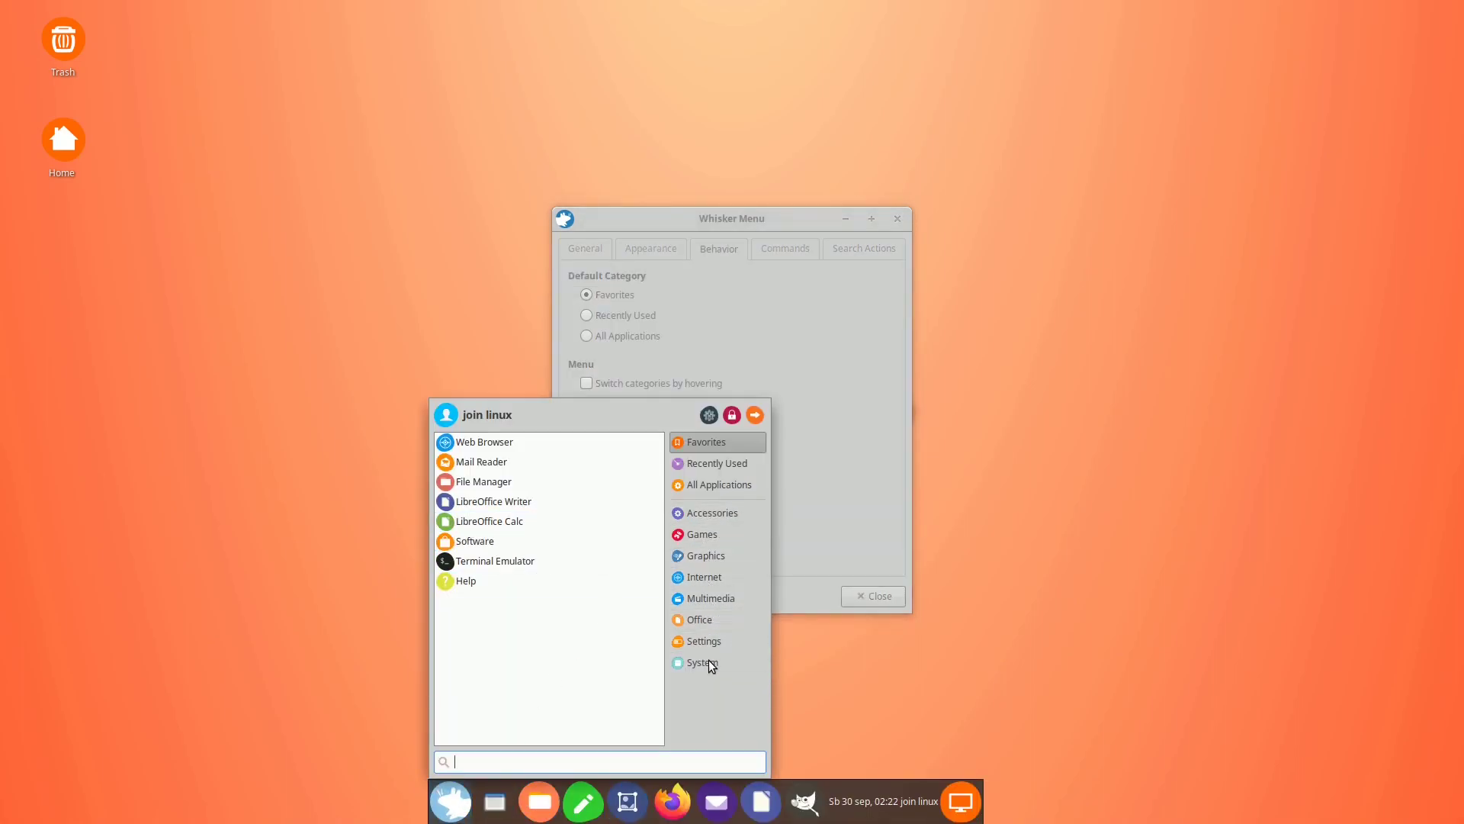
left_click(854, 483)
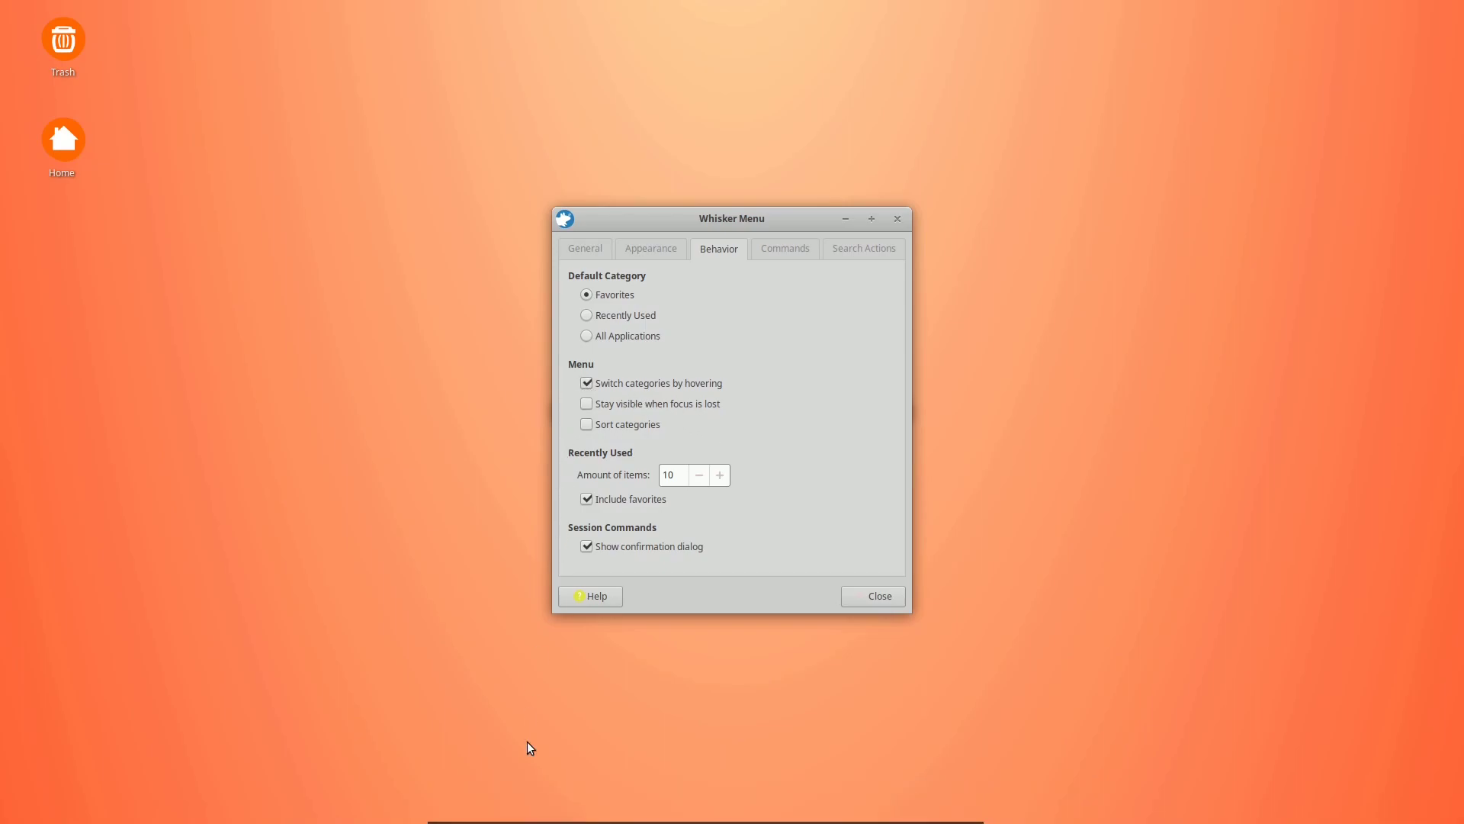
left_click(451, 801)
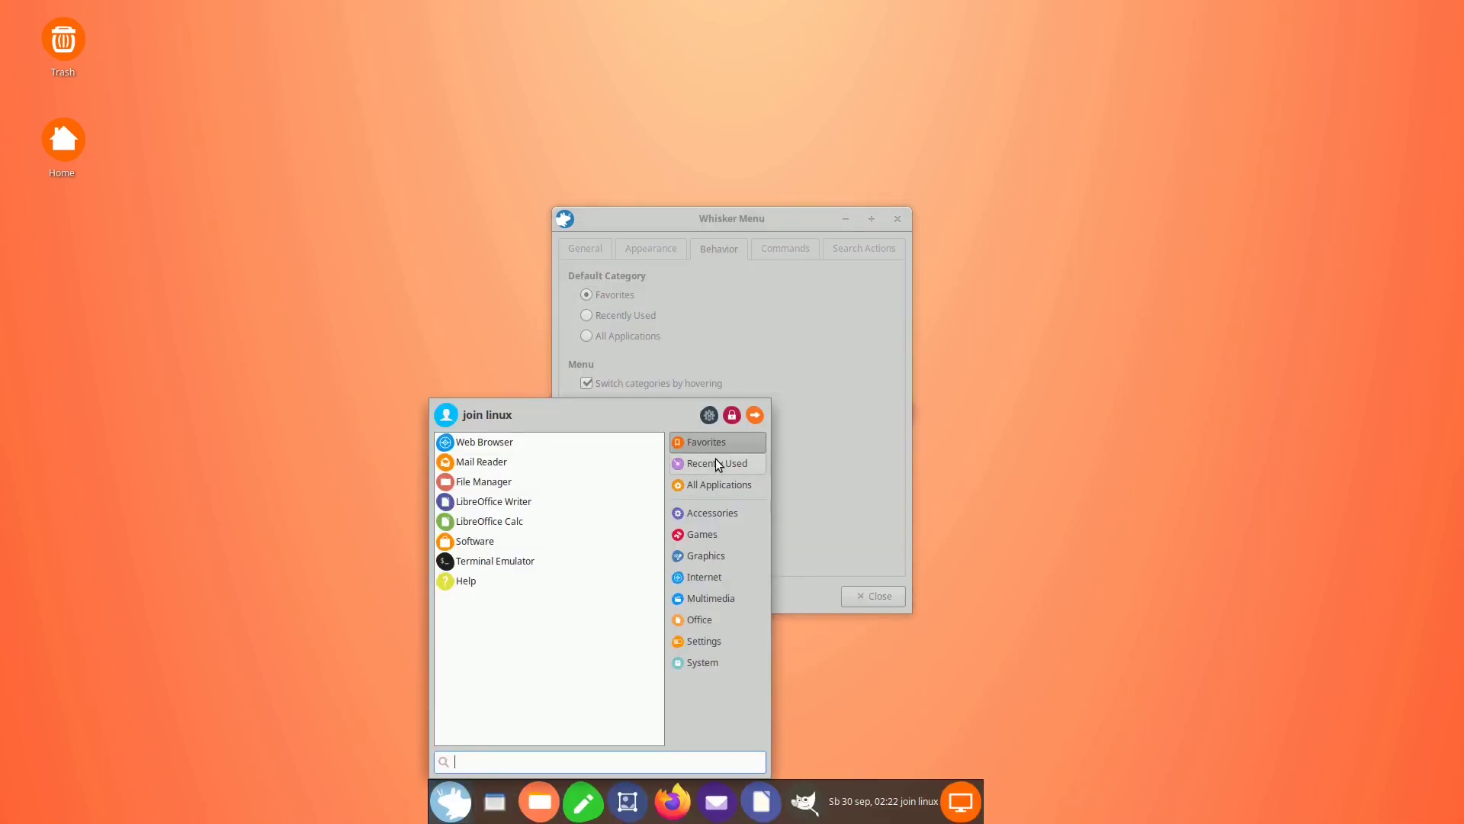
mouse_move(717, 601)
left_click(807, 647)
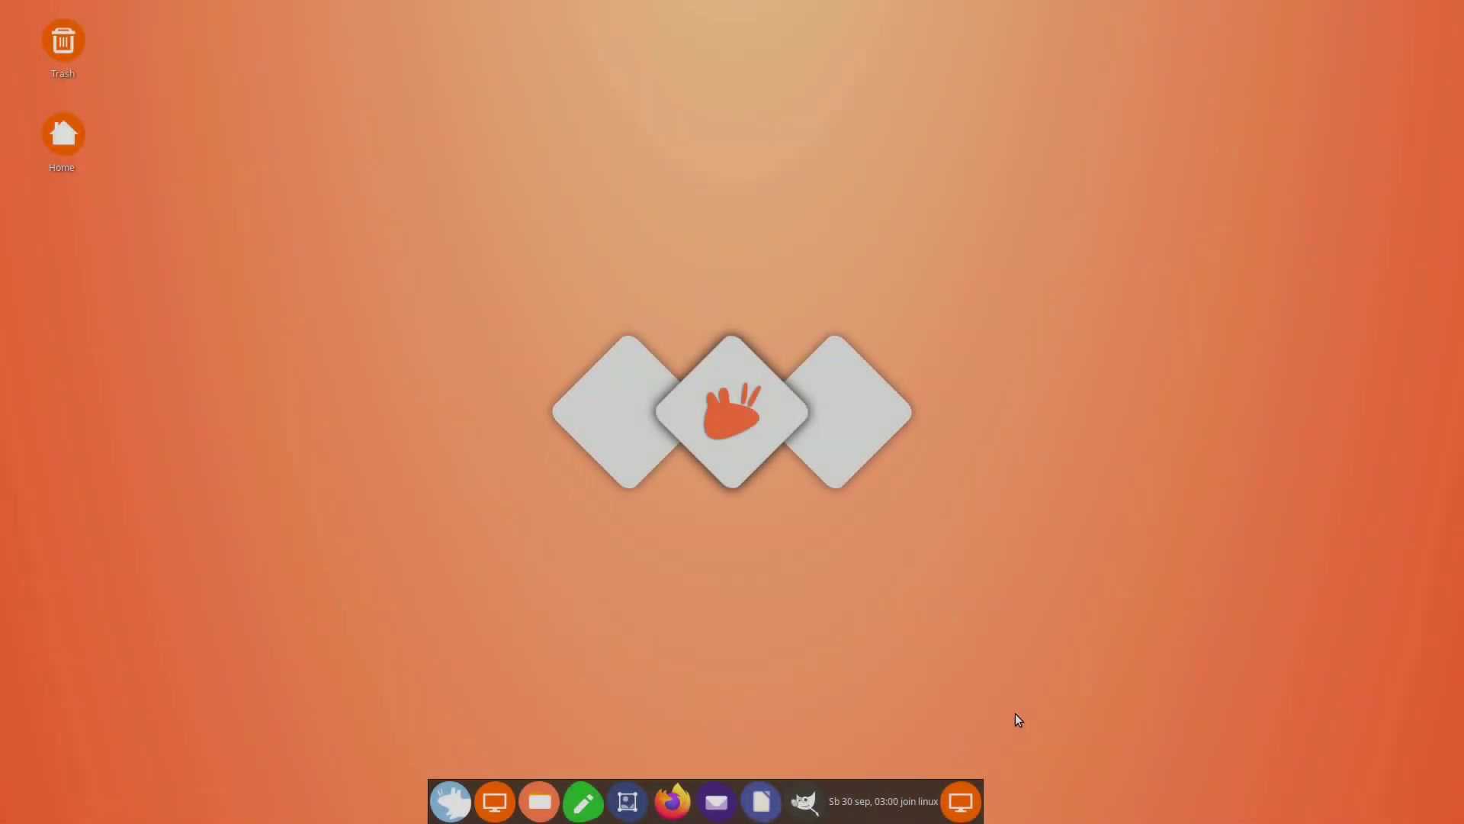
Add the Power Manager Plugin to the bottom panel via Panel Preferences' Items.
right_click(946, 808)
mouse_move(1001, 768)
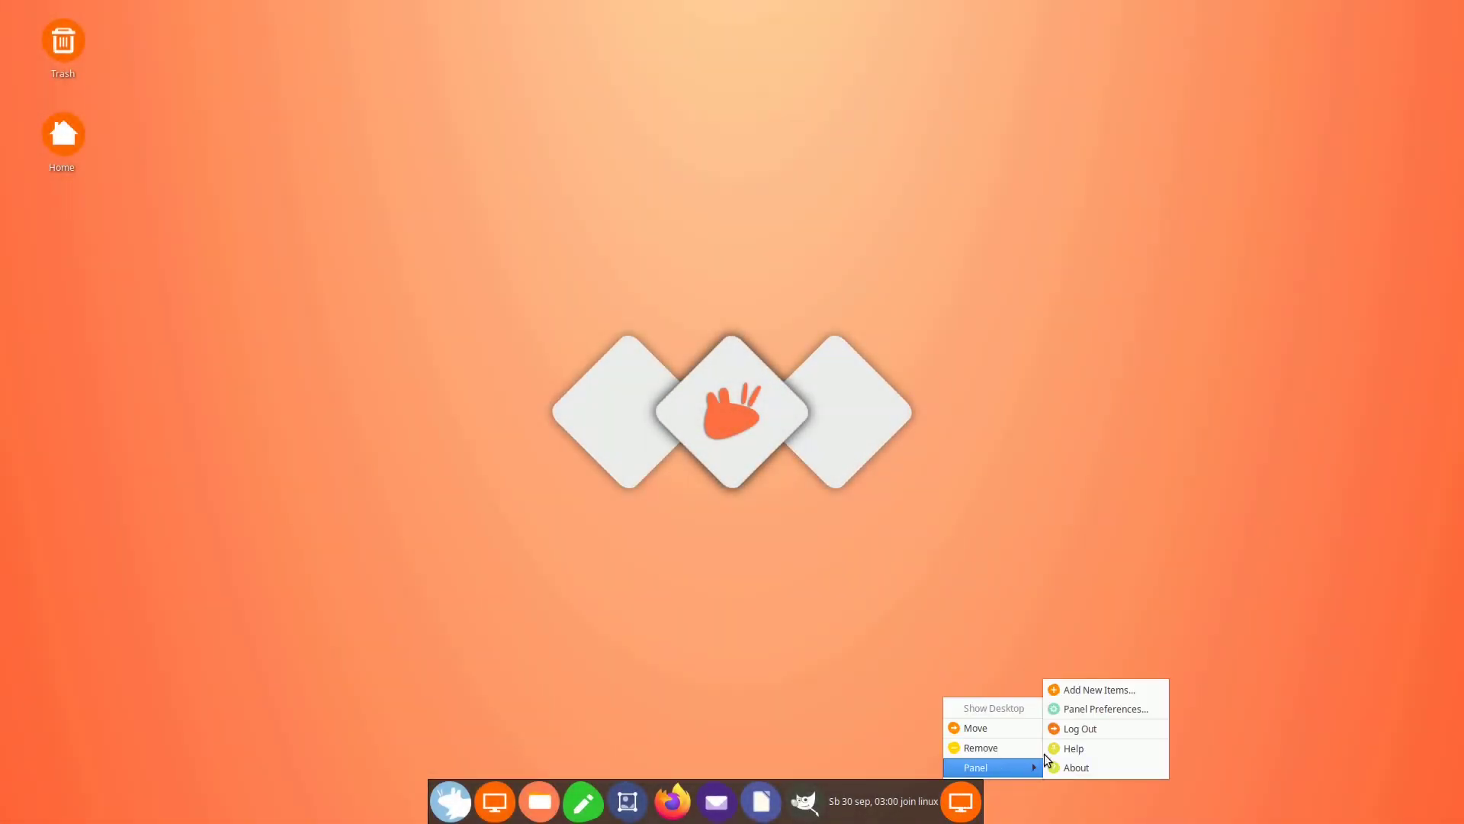
left_click(1082, 710)
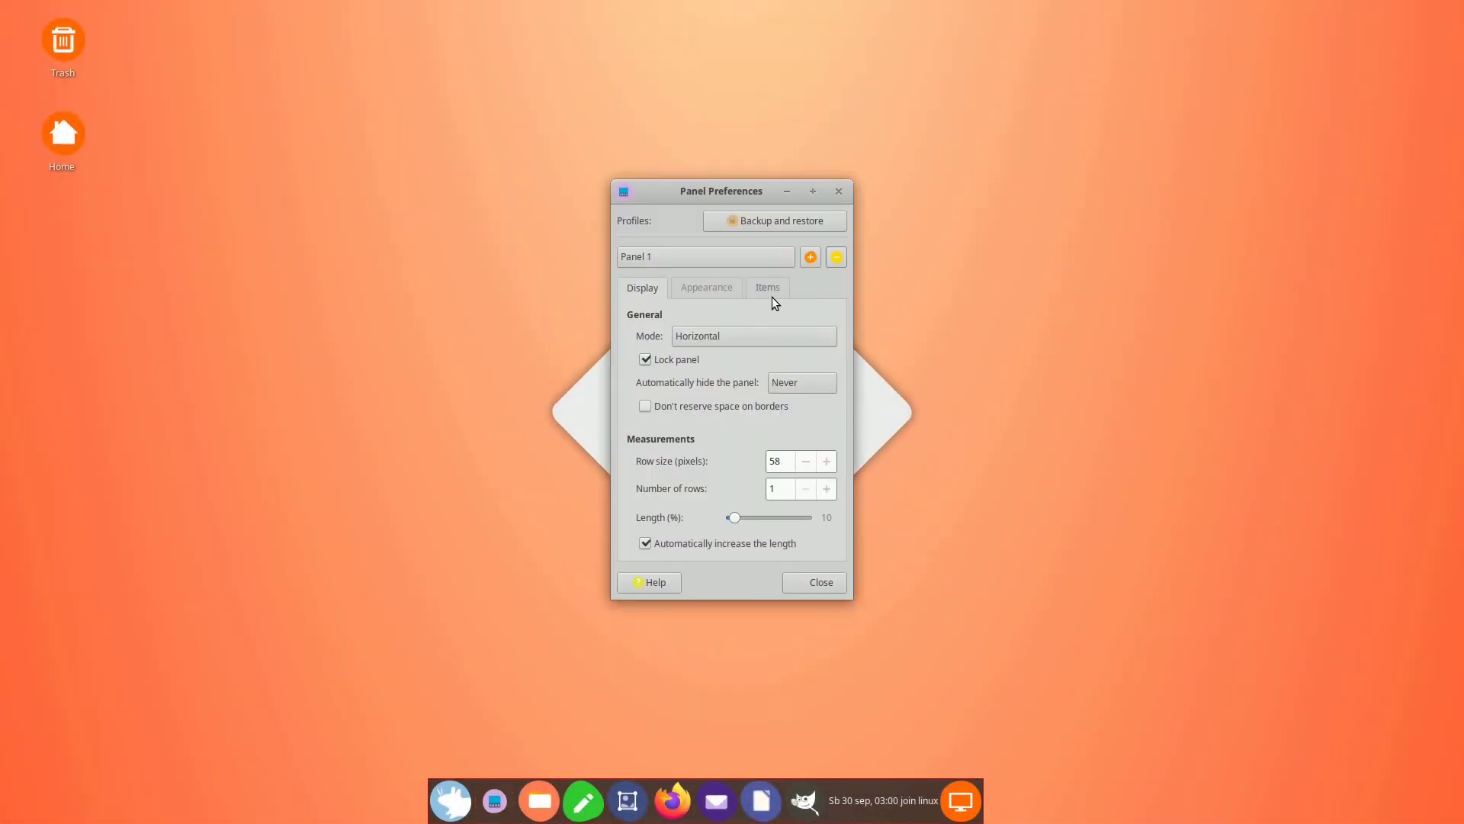
left_click(770, 294)
left_click(652, 536)
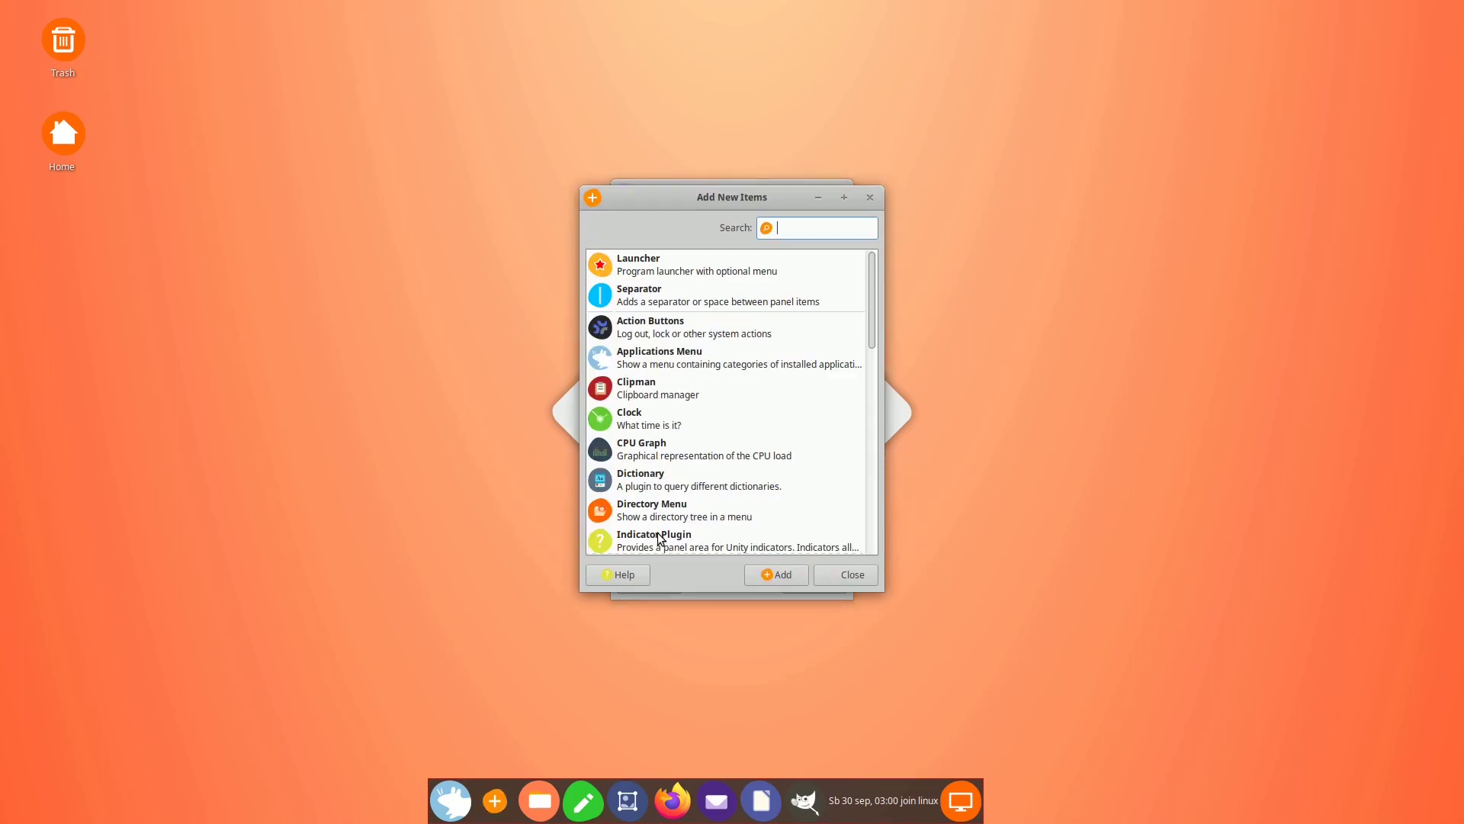
type("powe")
left_click(674, 271)
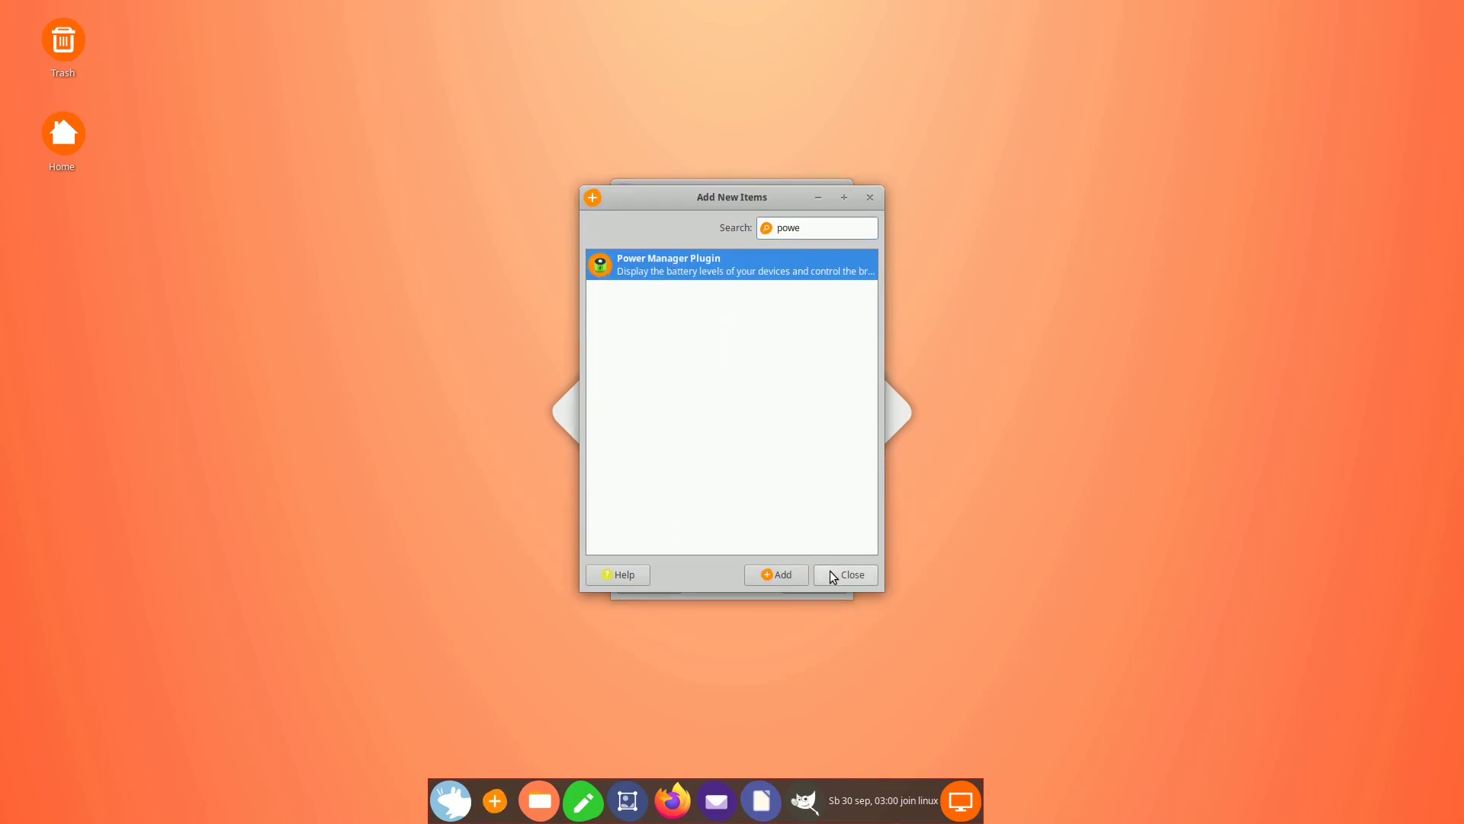
left_click(790, 577)
Search 'net' and add the Network Monitor to the panel.
double_click(775, 226)
type("net")
left_click(779, 576)
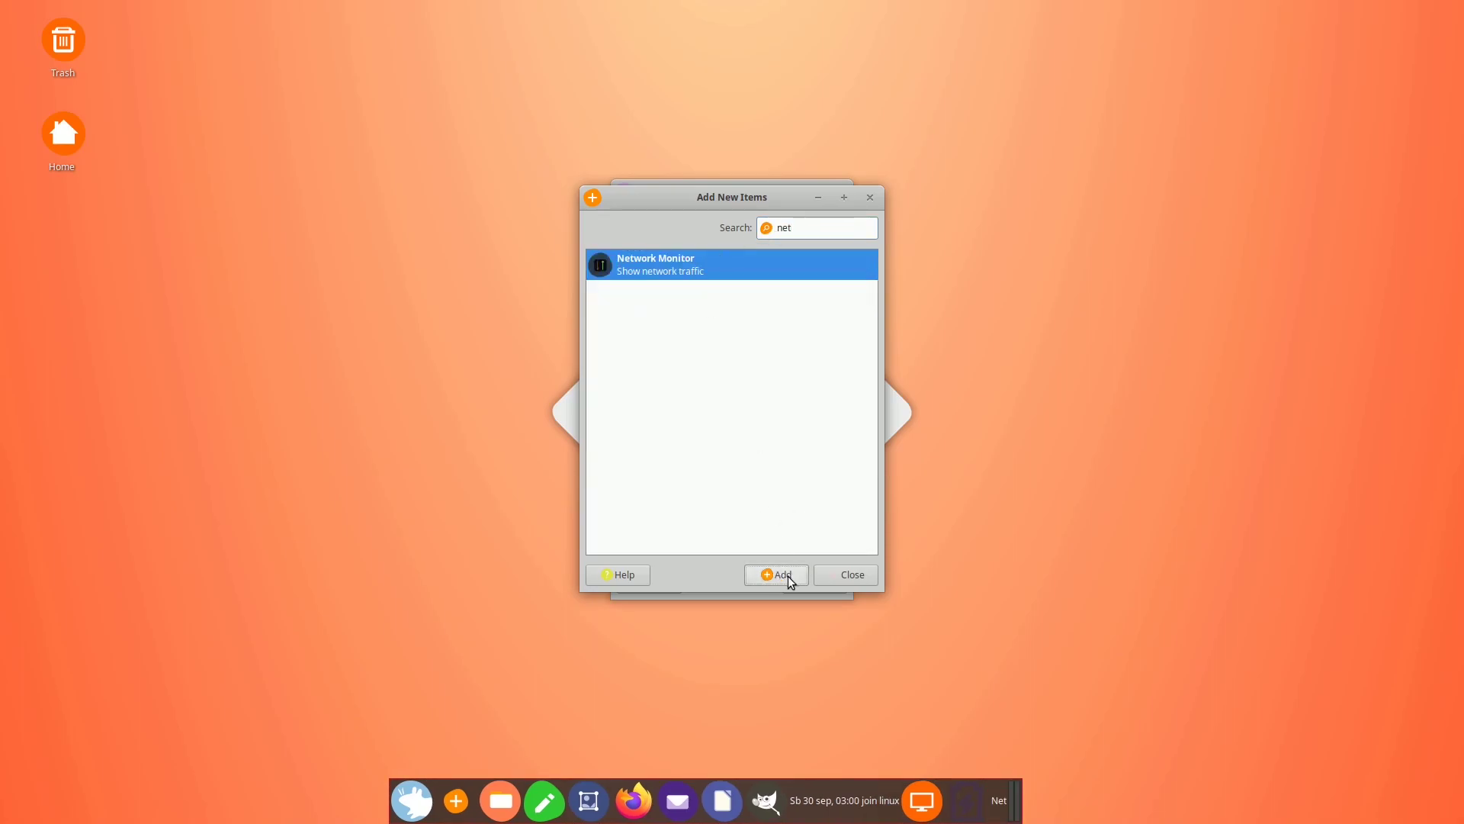
left_click(835, 575)
Set Network Monitor to enp0s3, 0,10 s interval, bars and values, no Net label.
scroll(802, 436, "down", 3)
left_click(749, 511)
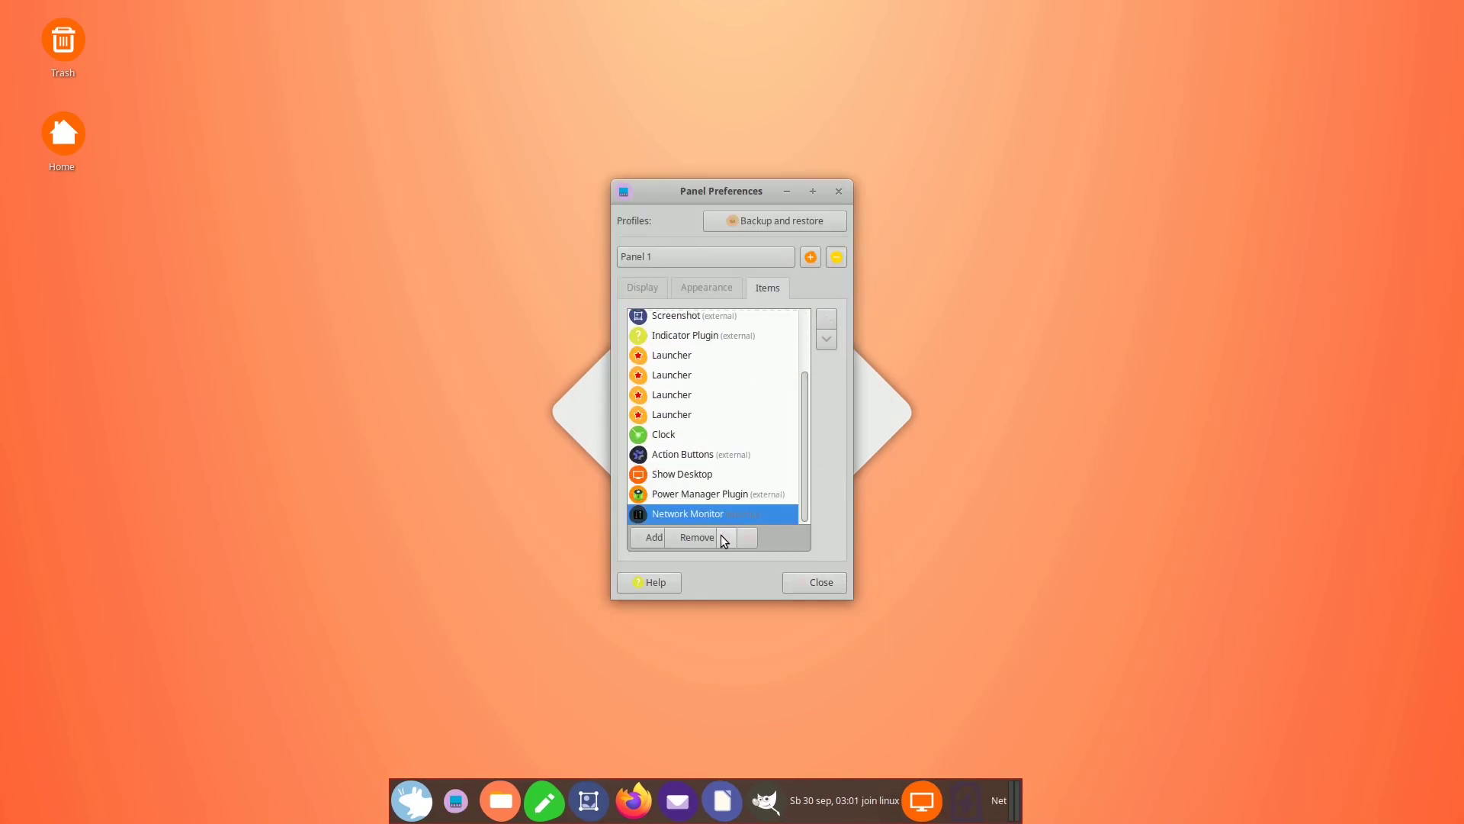
left_click(722, 537)
left_click(620, 264)
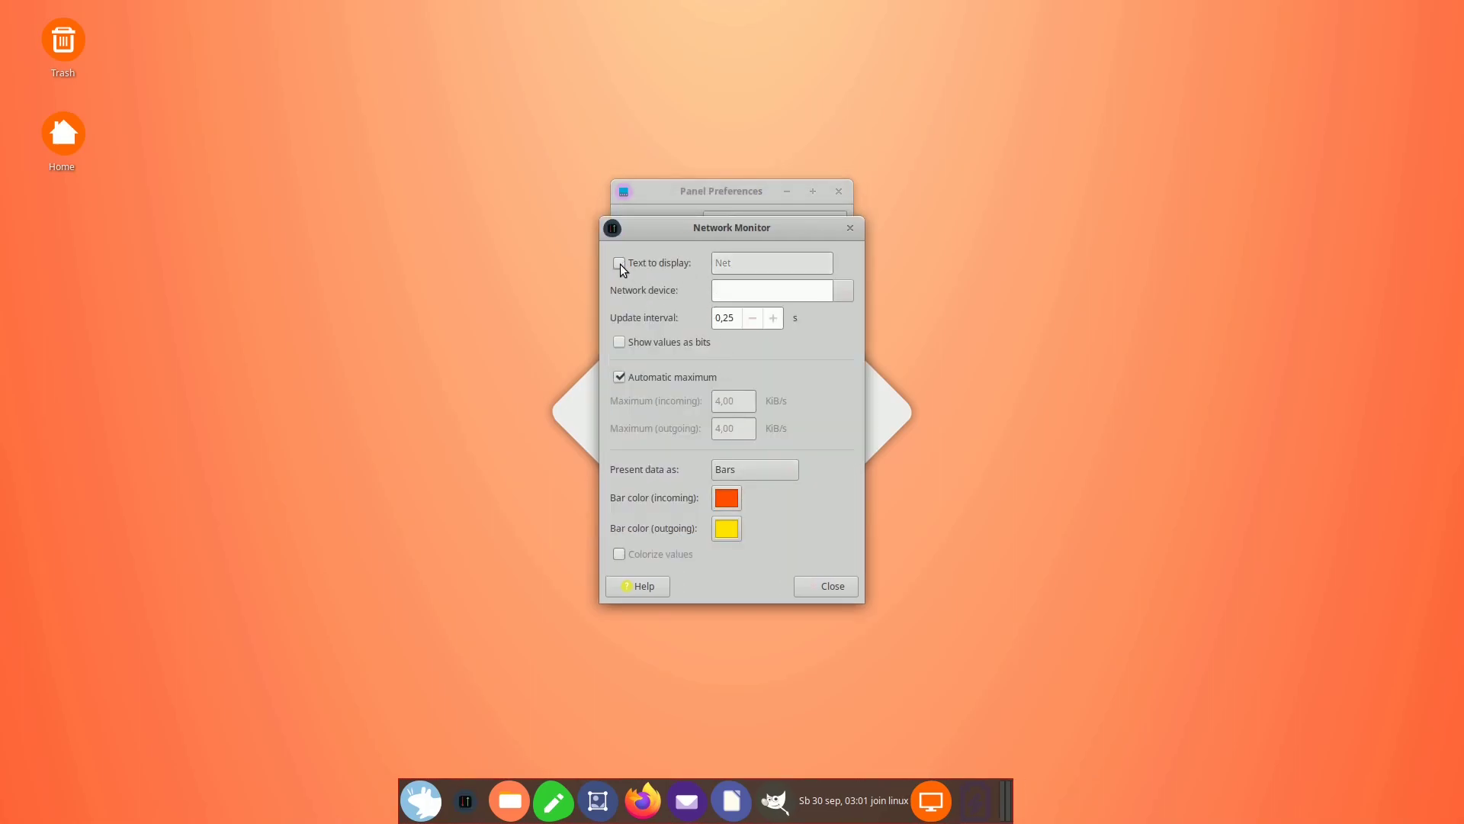
left_click(745, 317)
left_click(812, 296)
left_click(784, 316)
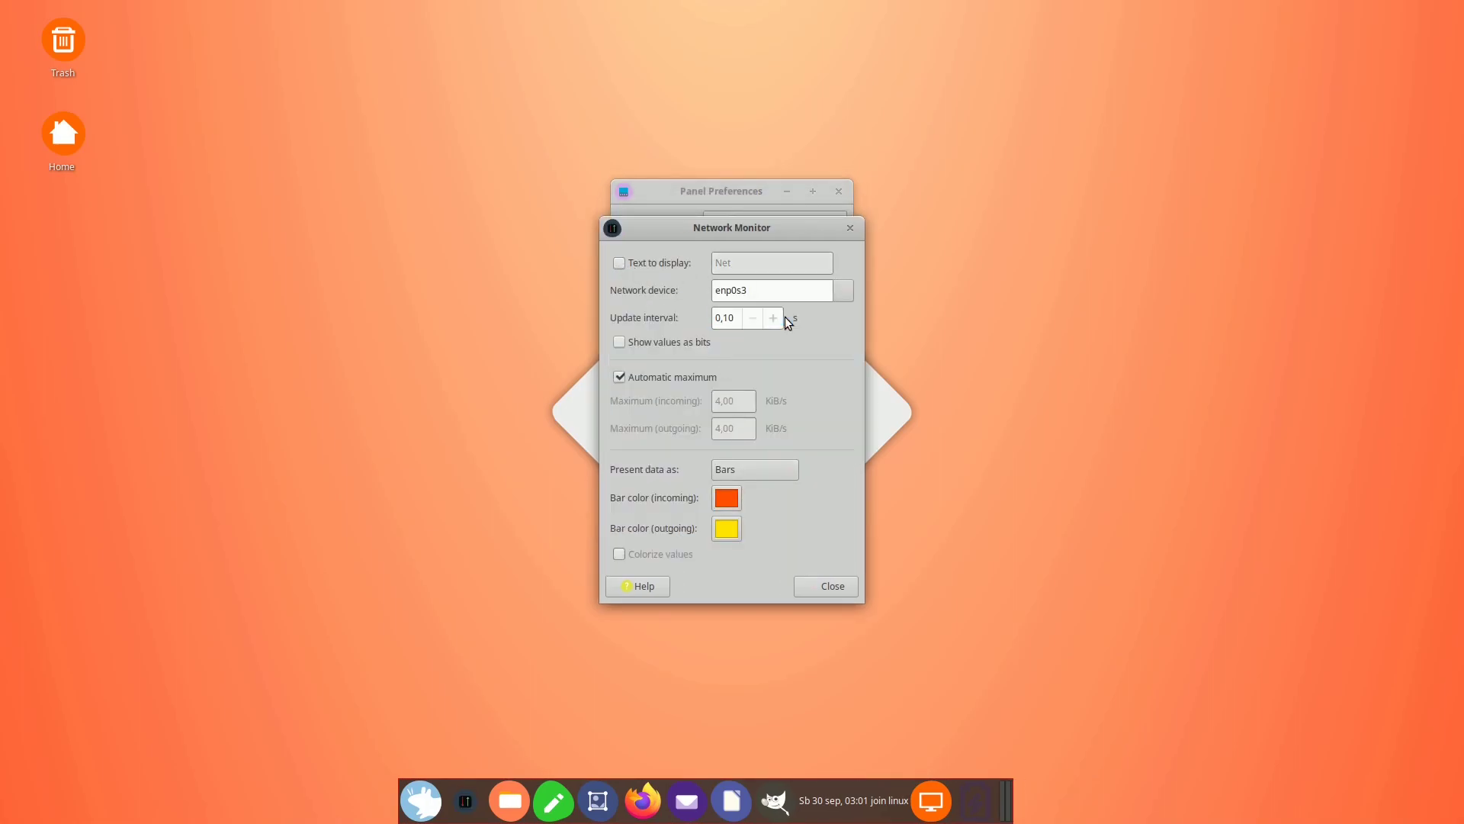
left_click(776, 465)
left_click(769, 514)
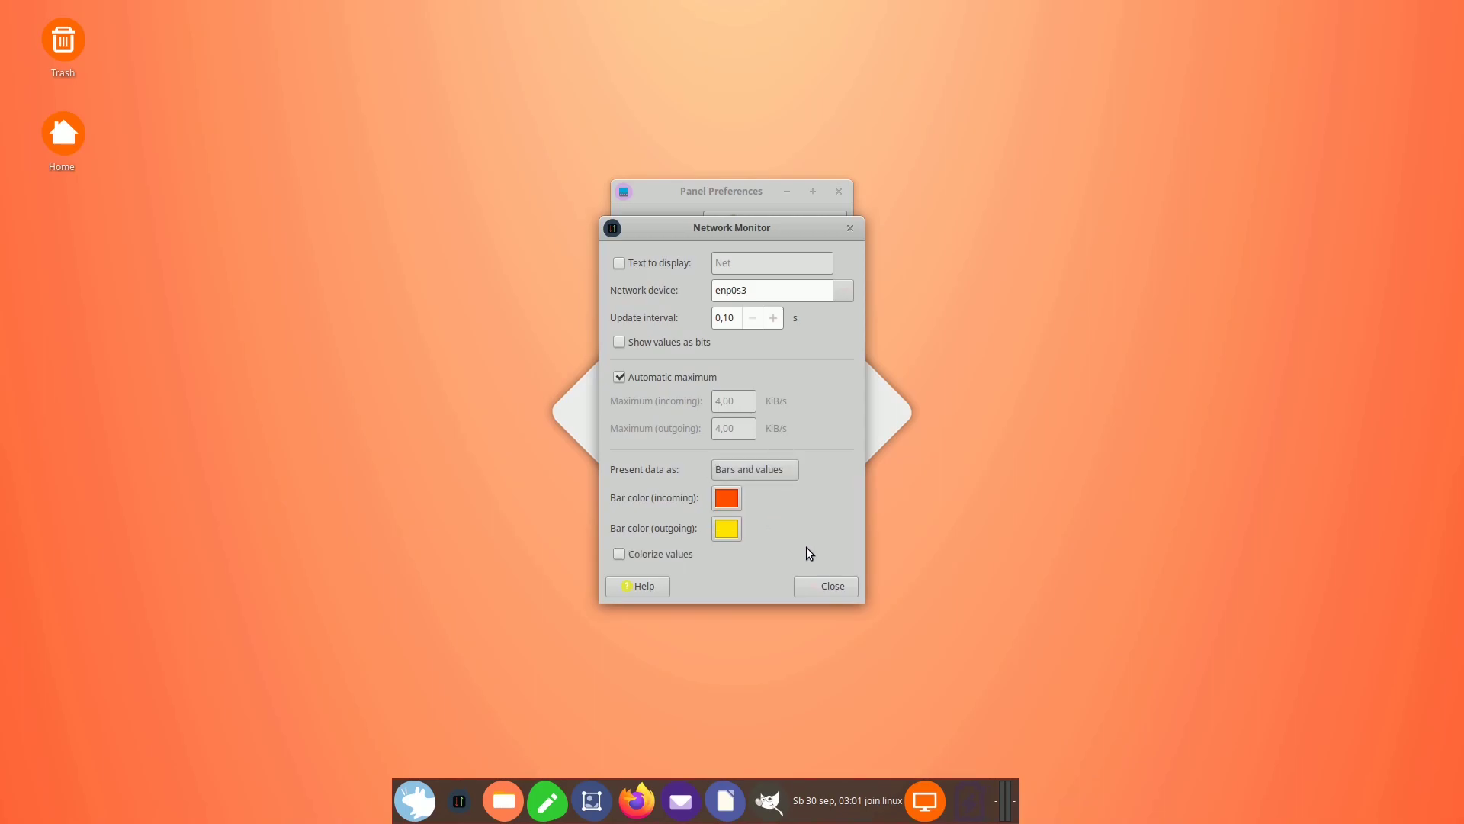
left_click(833, 589)
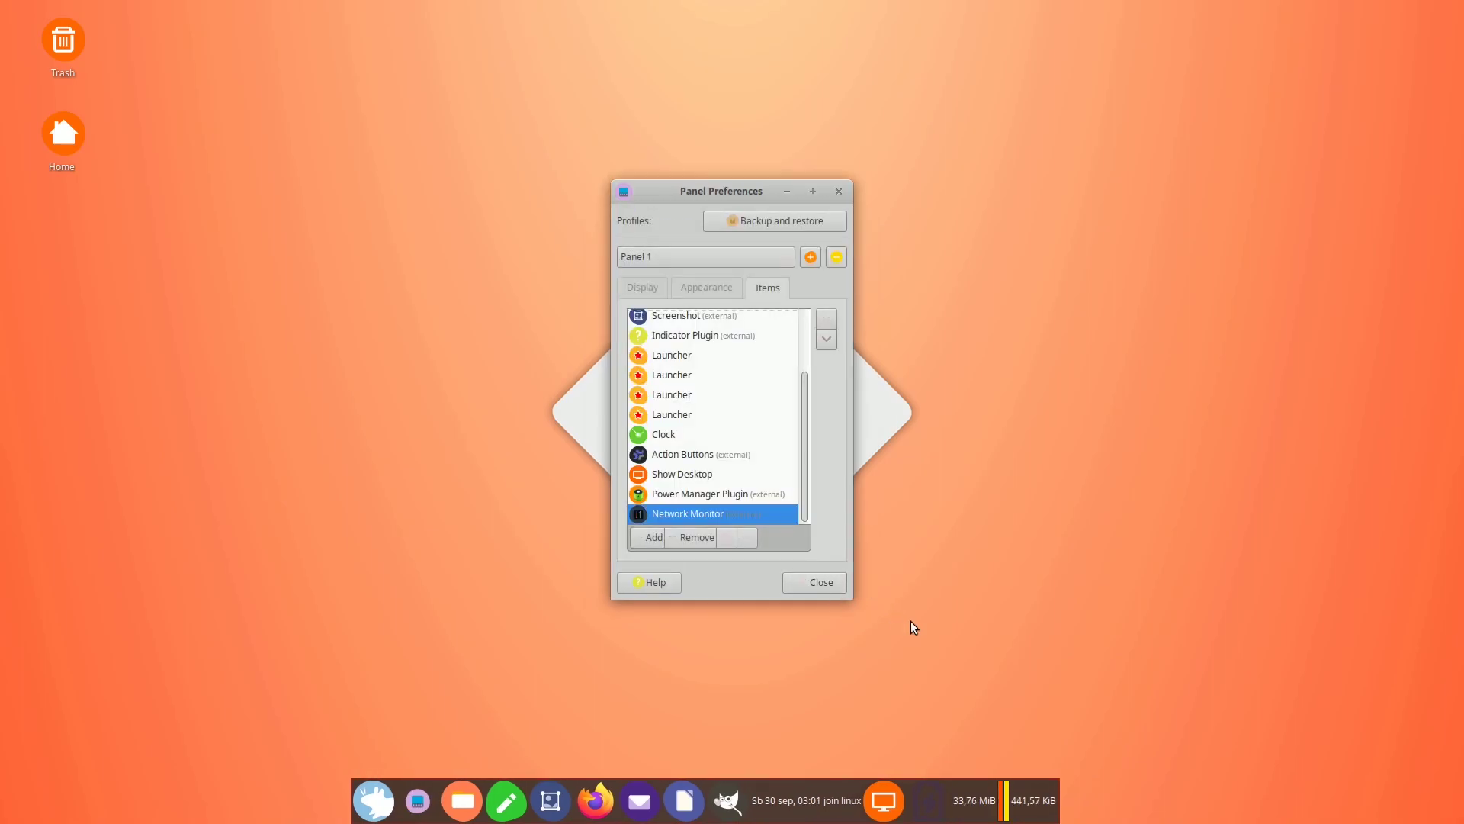
left_click(827, 583)
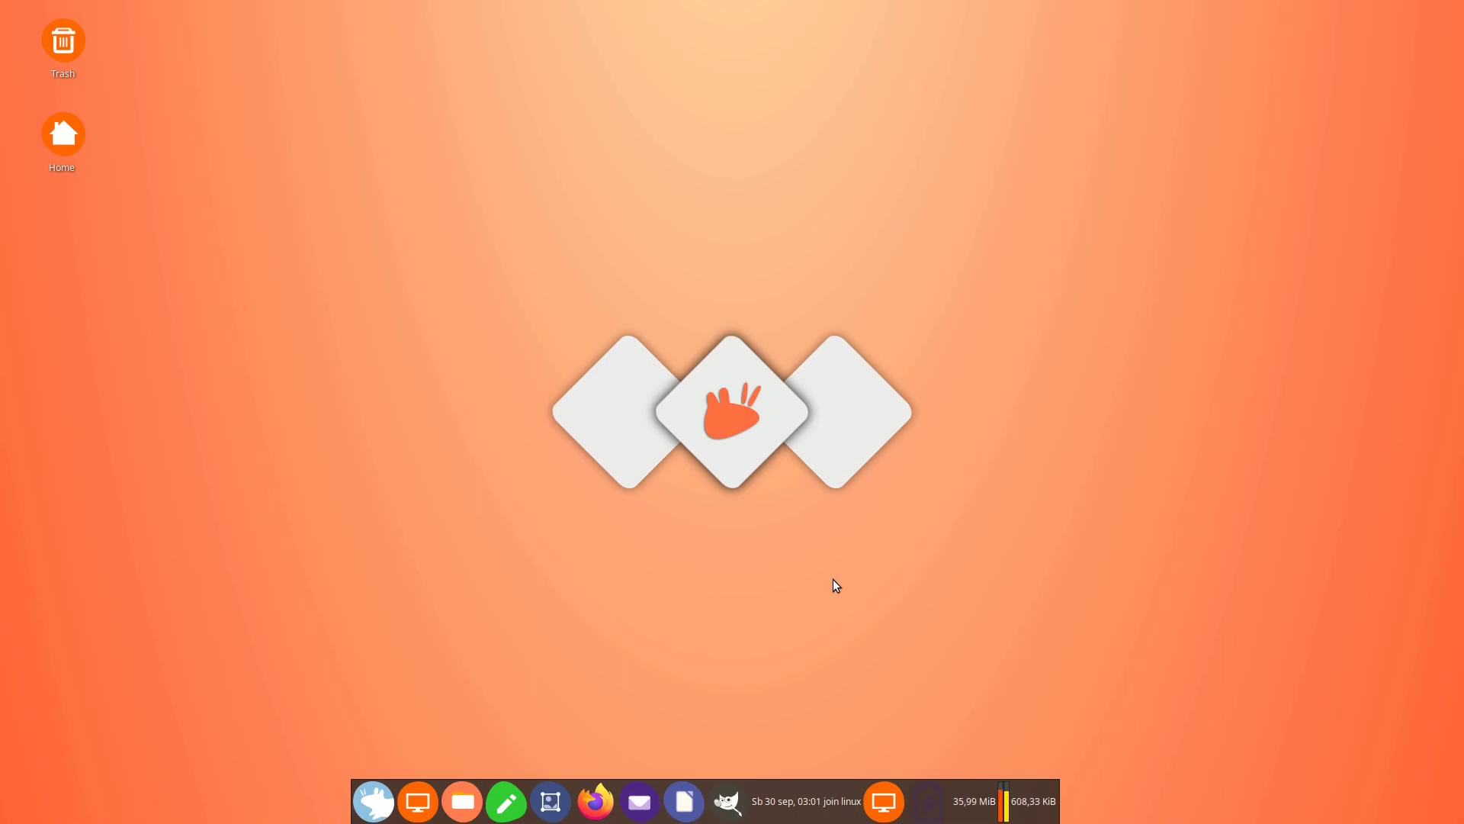
key("super+e")
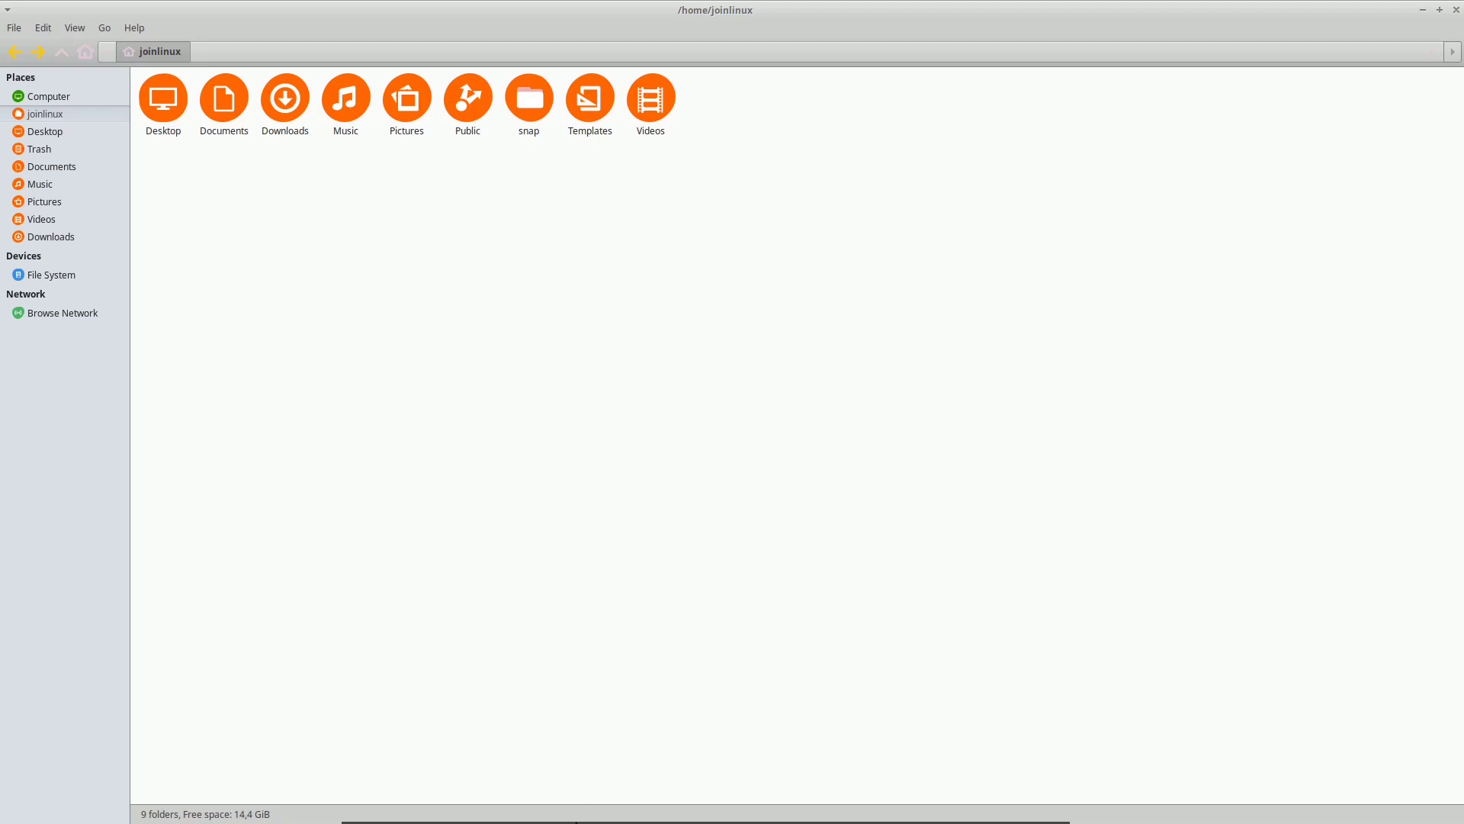
mouse_move(576, 822)
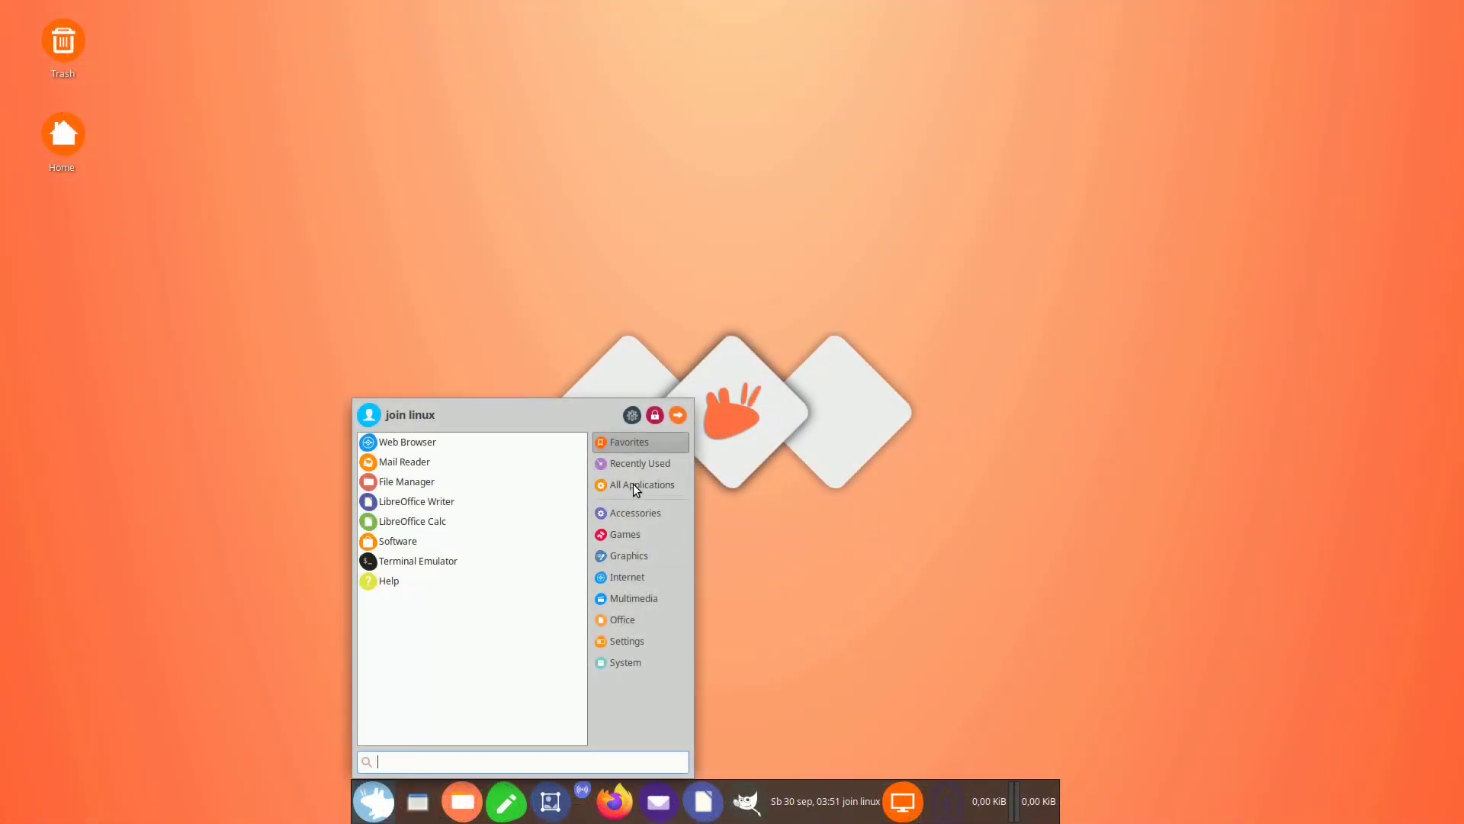
left_click(640, 463)
left_click(642, 484)
left_click(644, 514)
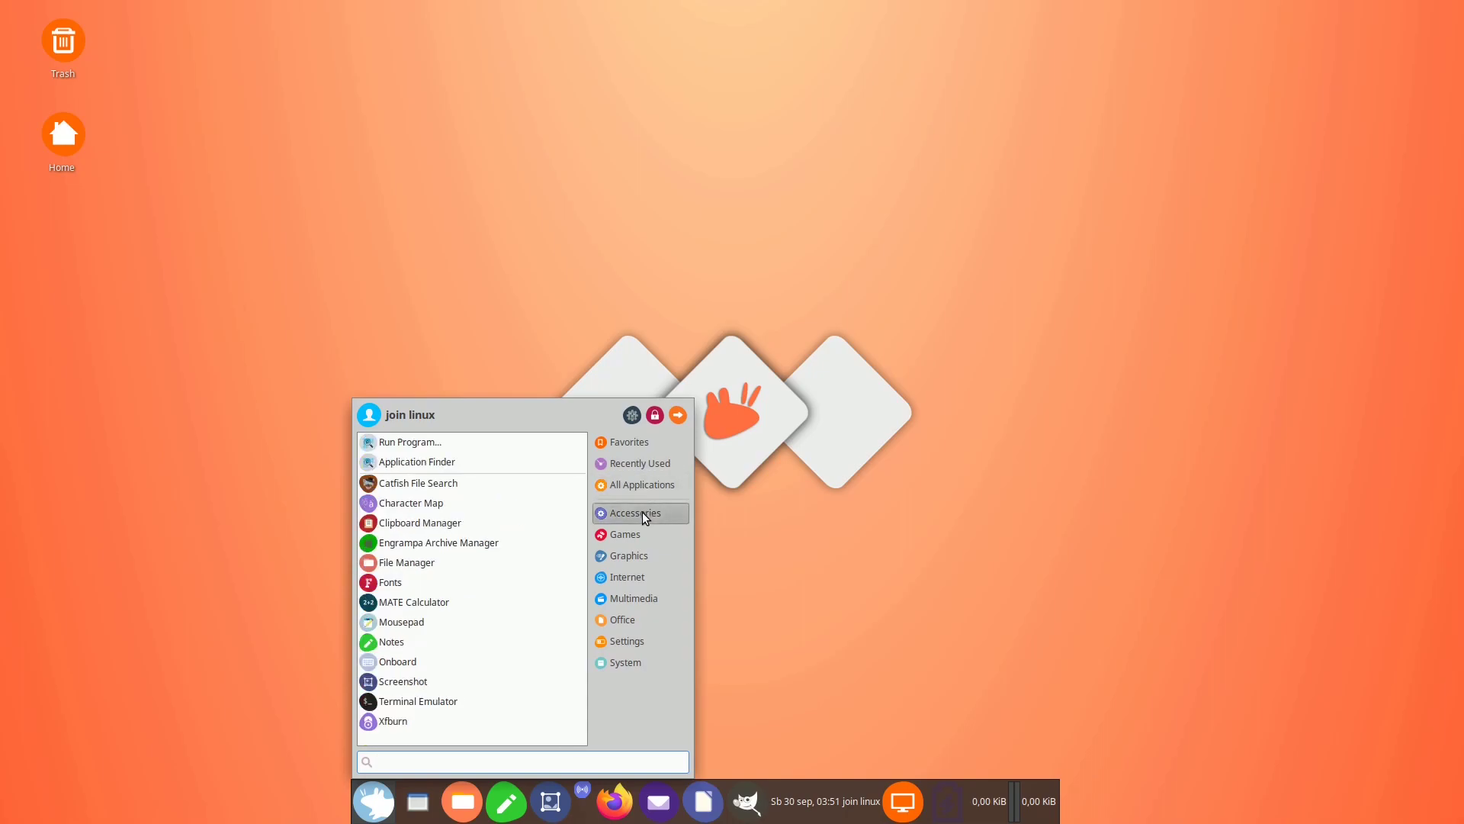
left_click(640, 534)
left_click(639, 553)
left_click(643, 576)
left_click(645, 601)
left_click(639, 622)
left_click(640, 642)
left_click(639, 662)
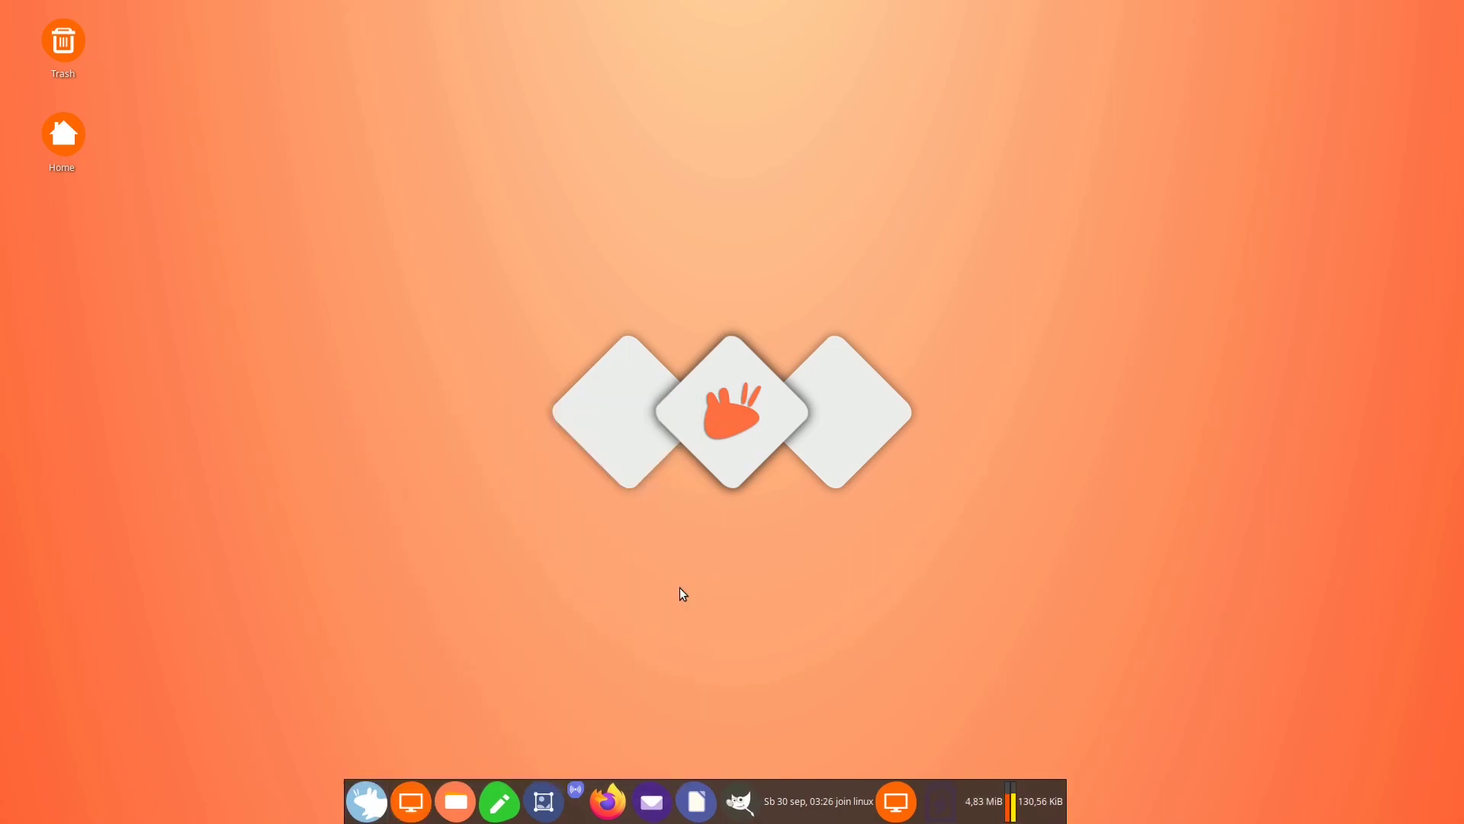